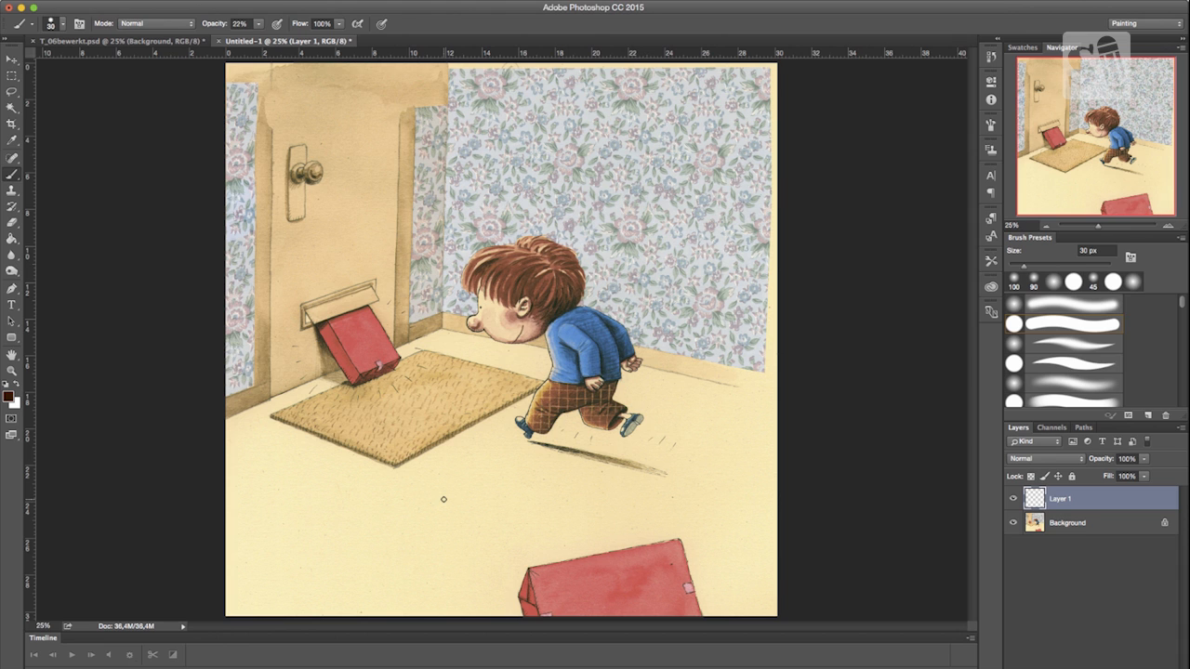
Set the brush opacity to 100% and mark the boy, the letterbox lid and the parcel with outlines and a downward arrow.
{"action": "left_click", "coordinate": [259, 23]}
{"action": "left_click_drag", "start_coordinate": [263, 41], "coordinate": [339, 57]}
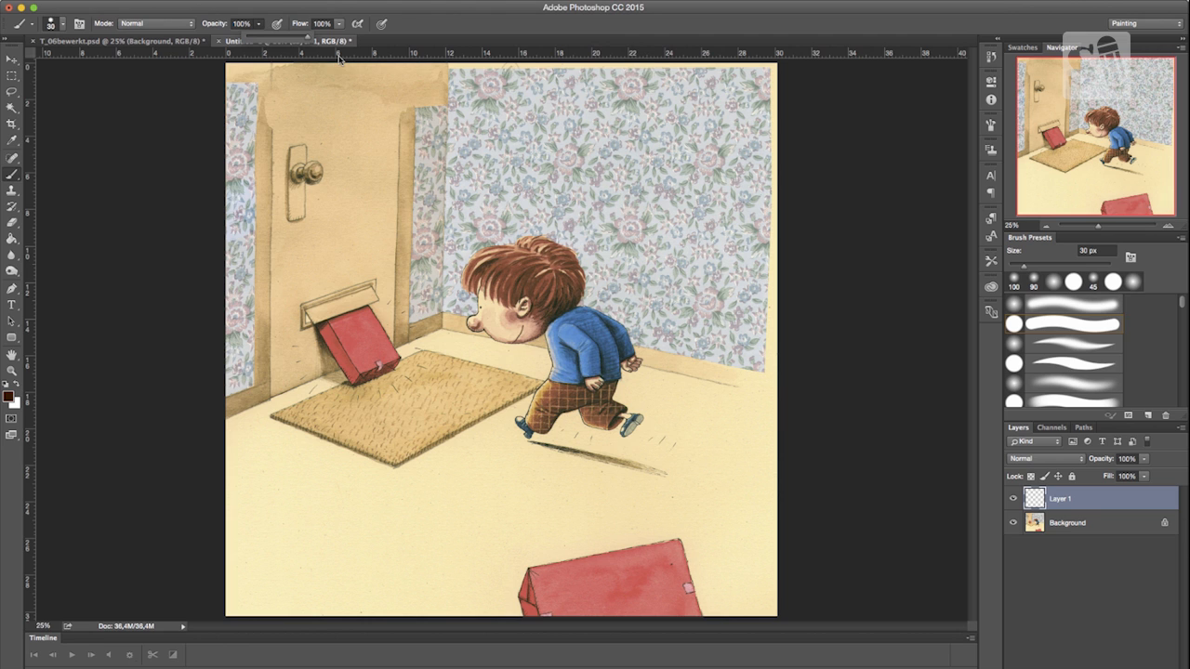
{"action": "mouse_move", "coordinate": [548, 227]}
{"action": "left_mouse_down"}
{"action": "mouse_move", "coordinate": [514, 221]}
{"action": "mouse_move", "coordinate": [471, 241]}
{"action": "mouse_move", "coordinate": [447, 280]}
{"action": "mouse_move", "coordinate": [522, 385]}
{"action": "mouse_move", "coordinate": [509, 407]}
{"action": "mouse_move", "coordinate": [513, 435]}
{"action": "mouse_move", "coordinate": [557, 459]}
{"action": "mouse_move", "coordinate": [657, 441]}
{"action": "mouse_move", "coordinate": [670, 382]}
{"action": "mouse_move", "coordinate": [629, 281]}
{"action": "mouse_move", "coordinate": [532, 212]}
{"action": "left_mouse_up"}
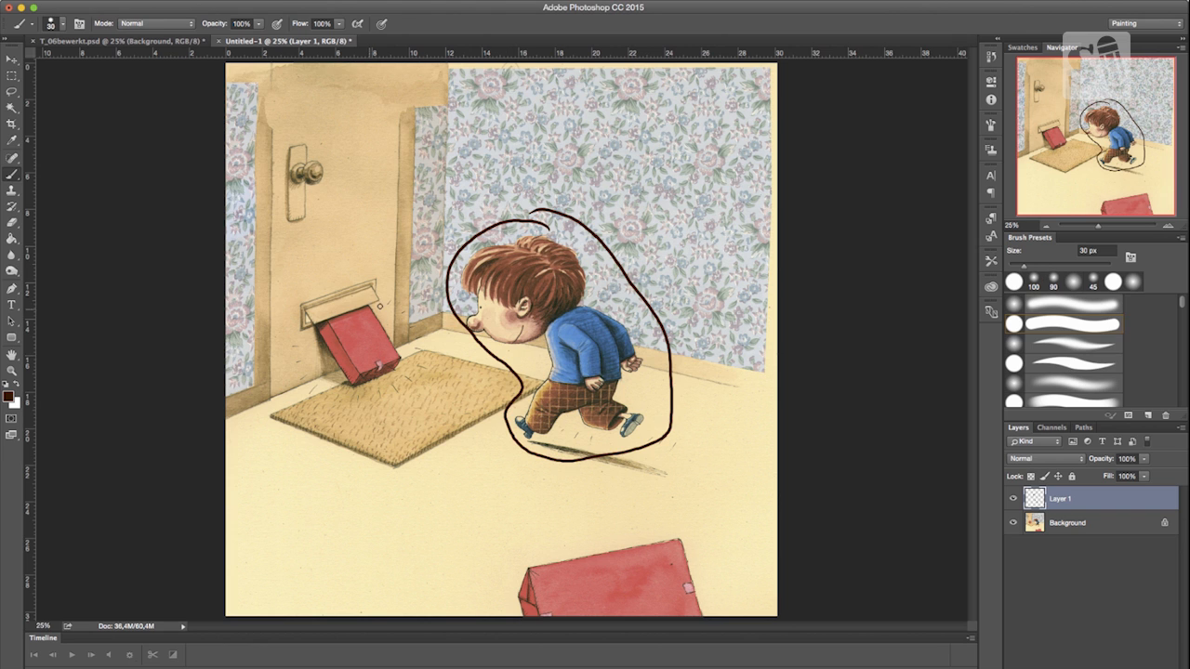
{"action": "mouse_move", "coordinate": [382, 293]}
{"action": "left_mouse_down"}
{"action": "mouse_move", "coordinate": [325, 311]}
{"action": "mouse_move", "coordinate": [301, 343]}
{"action": "mouse_move", "coordinate": [401, 381]}
{"action": "mouse_move", "coordinate": [393, 294]}
{"action": "mouse_move", "coordinate": [317, 277]}
{"action": "mouse_move", "coordinate": [302, 331]}
{"action": "mouse_move", "coordinate": [383, 267]}
{"action": "mouse_move", "coordinate": [339, 262]}
{"action": "left_mouse_up"}
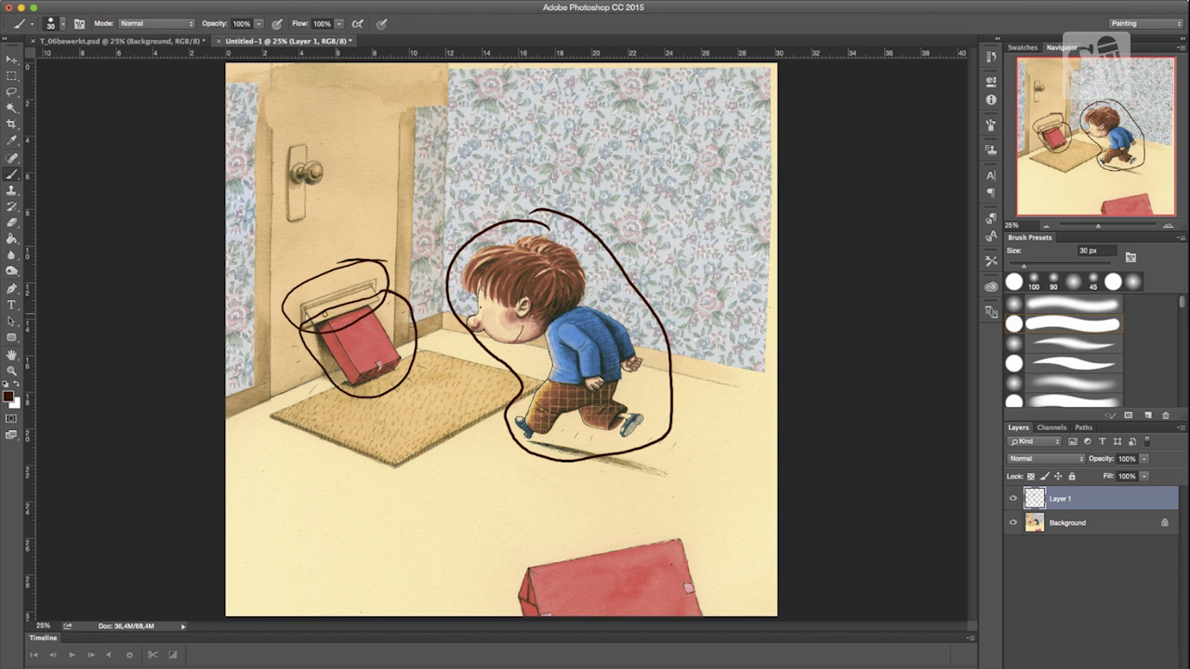
{"action": "mouse_move", "coordinate": [314, 256]}
{"action": "left_mouse_down"}
{"action": "mouse_move", "coordinate": [370, 372]}
{"action": "mouse_move", "coordinate": [383, 358]}
{"action": "left_mouse_up"}
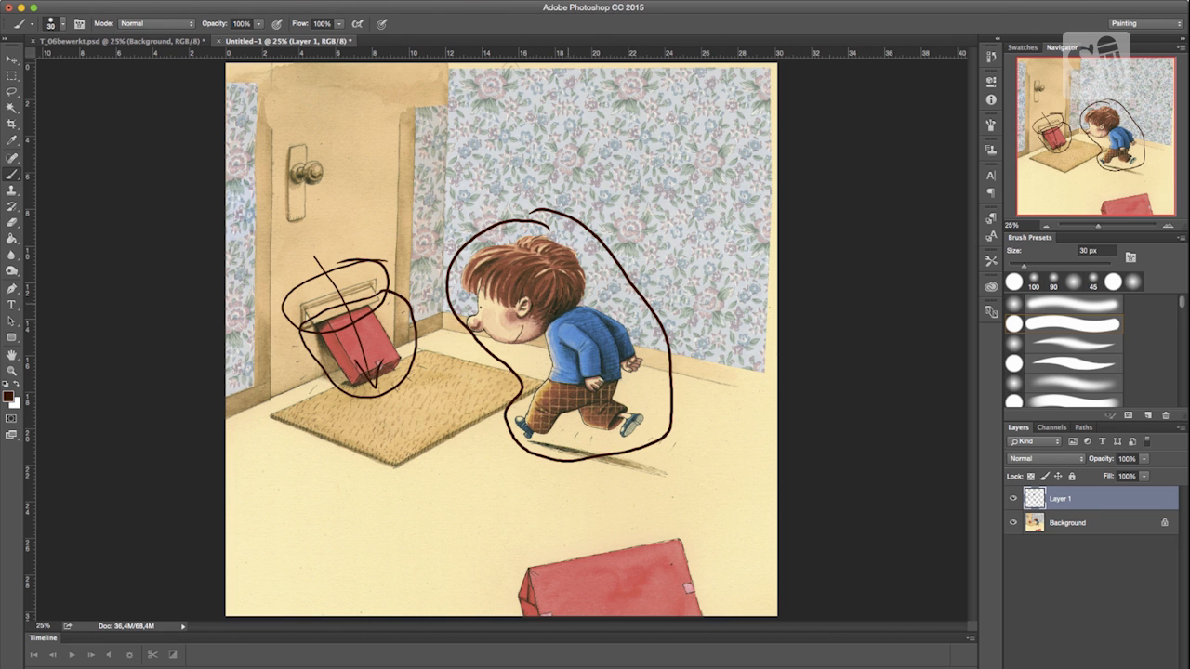
Duplicate the Background layer and hide Layer 1 with the sketched markings.
{"action": "key", "text": "Return"}
{"action": "left_click", "coordinate": [1026, 530]}
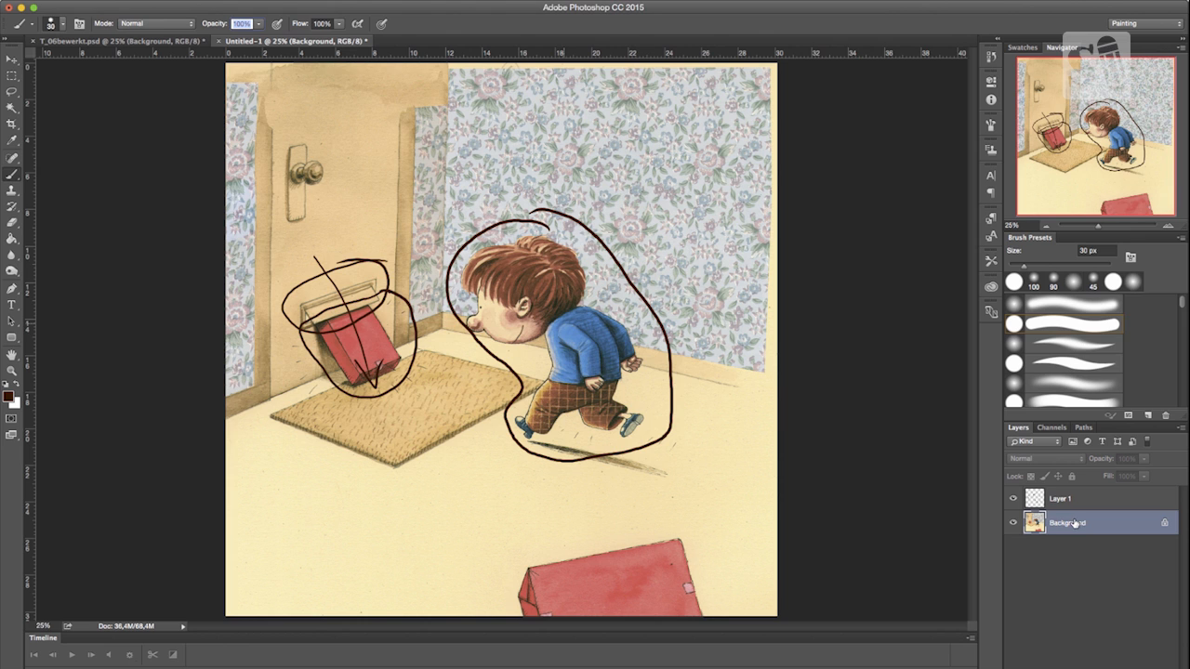
{"action": "left_click", "coordinate": [1013, 499]}
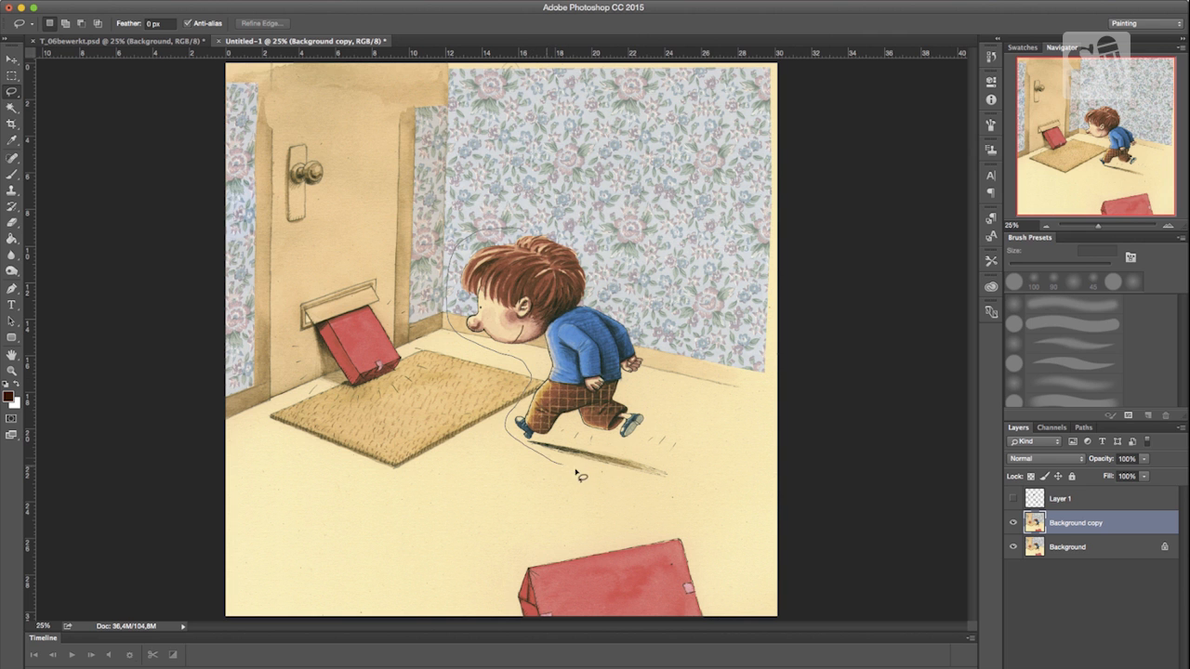
Lasso the boy with his shadow, copy him onto a new layer named "timo" and hide that layer.
{"action": "mouse_move", "coordinate": [578, 475]}
{"action": "left_mouse_down"}
{"action": "mouse_move", "coordinate": [662, 489]}
{"action": "mouse_move", "coordinate": [699, 481]}
{"action": "mouse_move", "coordinate": [650, 387]}
{"action": "mouse_move", "coordinate": [648, 336]}
{"action": "mouse_move", "coordinate": [593, 246]}
{"action": "mouse_move", "coordinate": [549, 225]}
{"action": "mouse_move", "coordinate": [487, 234]}
{"action": "left_mouse_up"}
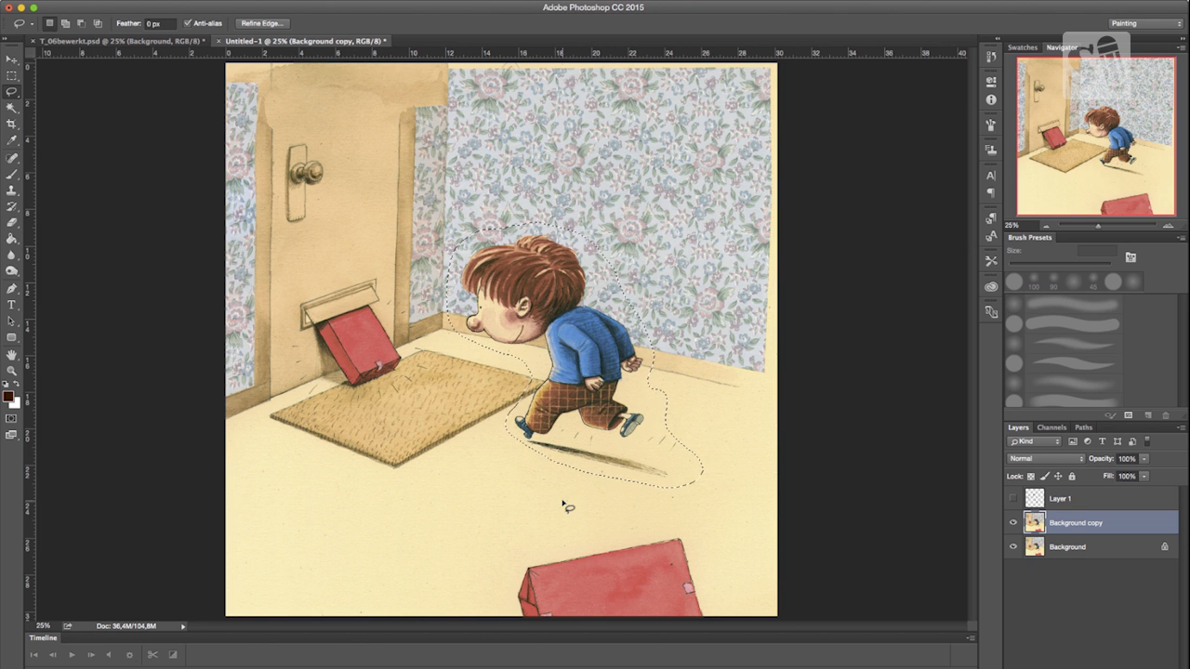
{"action": "key", "text": "ctrl+j"}
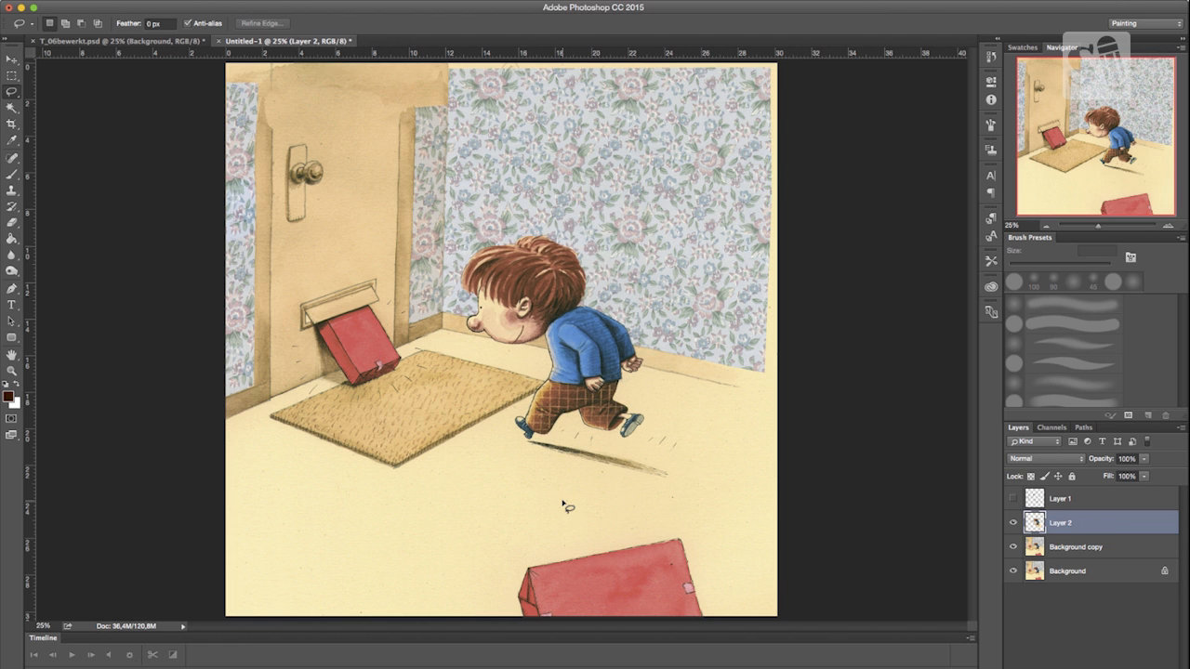
{"action": "double_click", "coordinate": [1060, 524]}
{"action": "type", "text": "J"}
{"action": "type", "text": "imo"}
{"action": "key", "text": "Return"}
{"action": "left_click", "coordinate": [1013, 523]}
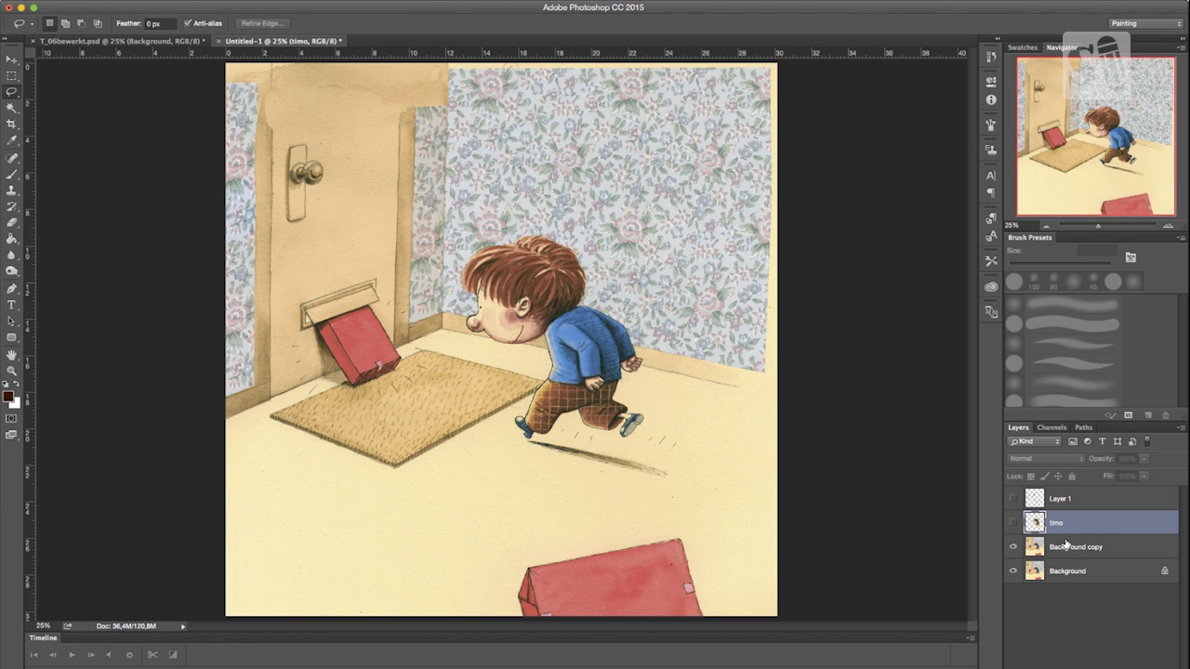
Lasso the red parcel at the door on the Background copy and copy it onto a new layer named "parcel".
{"action": "left_click", "coordinate": [1075, 548]}
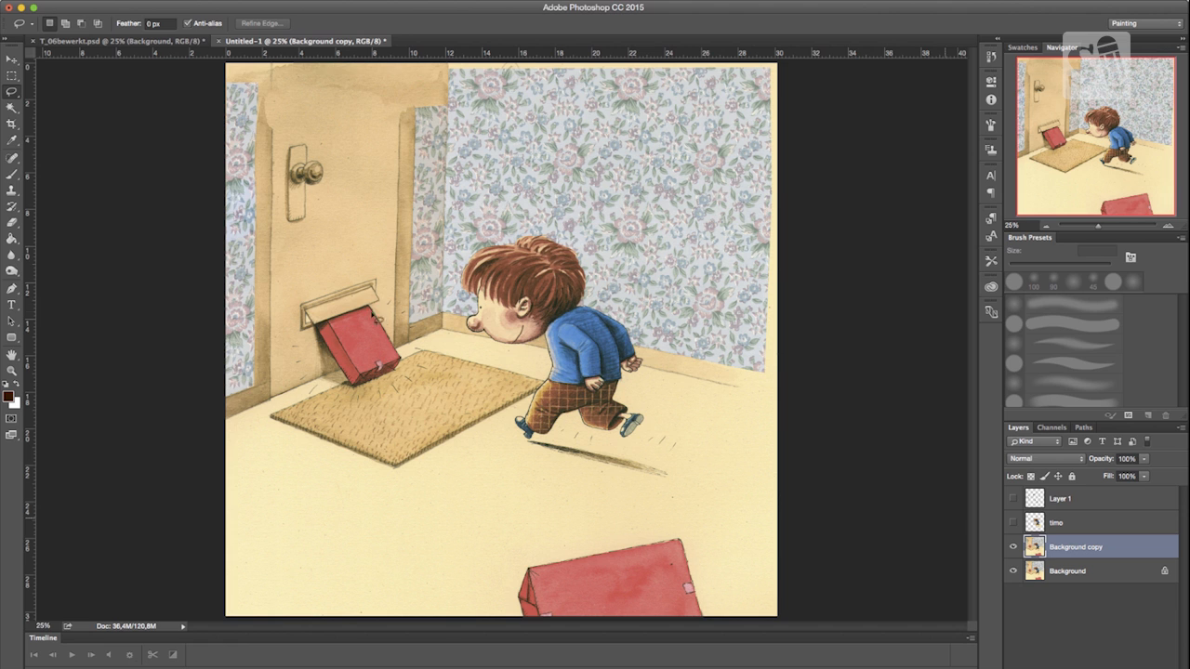
{"action": "mouse_move", "coordinate": [377, 301]}
{"action": "left_mouse_down"}
{"action": "mouse_move", "coordinate": [322, 311]}
{"action": "mouse_move", "coordinate": [311, 340]}
{"action": "mouse_move", "coordinate": [343, 391]}
{"action": "mouse_move", "coordinate": [381, 390]}
{"action": "mouse_move", "coordinate": [410, 369]}
{"action": "mouse_move", "coordinate": [370, 300]}
{"action": "left_mouse_up"}
{"action": "key", "text": "super+j"}
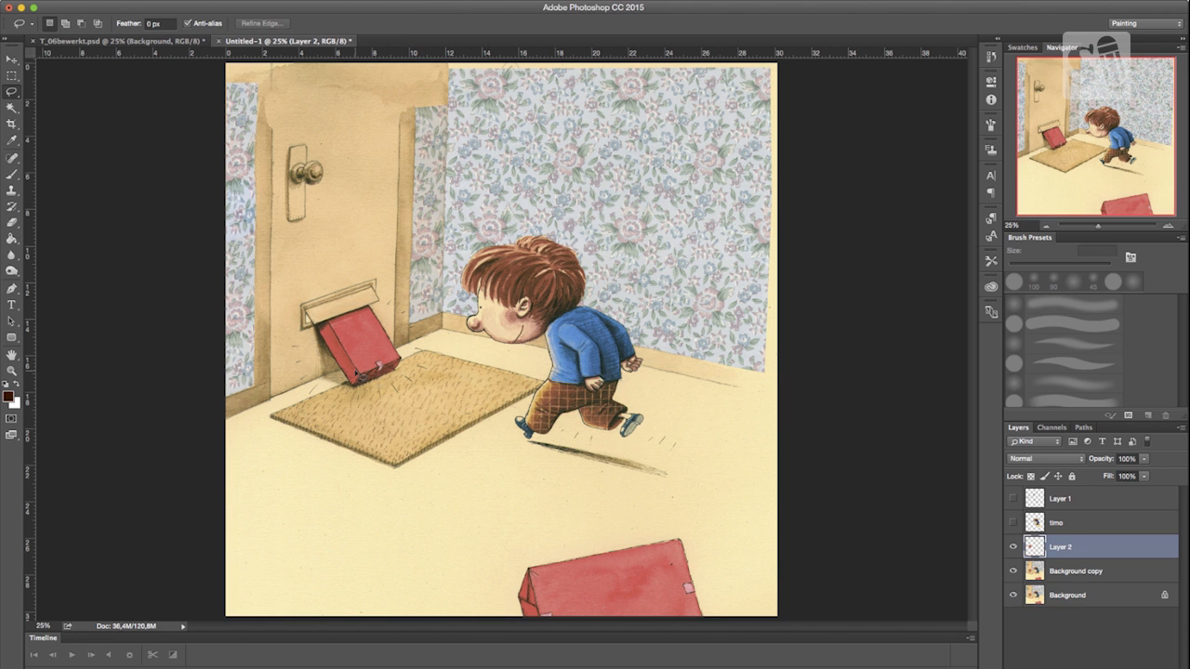
{"action": "double_click", "coordinate": [1062, 548]}
{"action": "type", "text": "parcel"}
{"action": "key", "text": "Return"}
Lasso the letterbox flap on the Background copy and copy it onto a new layer named "letterbox lid".
{"action": "left_click", "coordinate": [1059, 573]}
{"action": "mouse_move", "coordinate": [376, 284]}
{"action": "left_mouse_down"}
{"action": "mouse_move", "coordinate": [335, 284]}
{"action": "mouse_move", "coordinate": [283, 307]}
{"action": "mouse_move", "coordinate": [298, 334]}
{"action": "mouse_move", "coordinate": [376, 285]}
{"action": "left_mouse_up"}
{"action": "key", "text": "ctrl+j"}
{"action": "double_click", "coordinate": [1061, 571]}
{"action": "type", "text": "letterbox lid"}
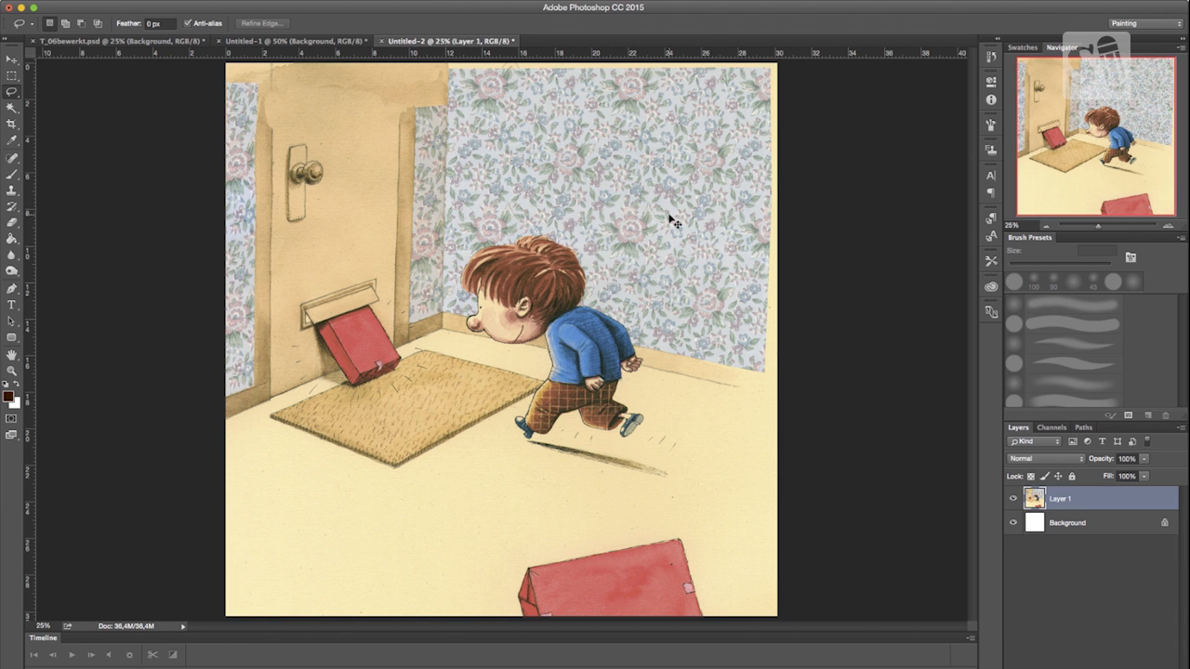
Merge Layer 1 into the background and fill a lassoed area over the boy's head and upper back with Content-Aware.
{"action": "key", "text": "super+e"}
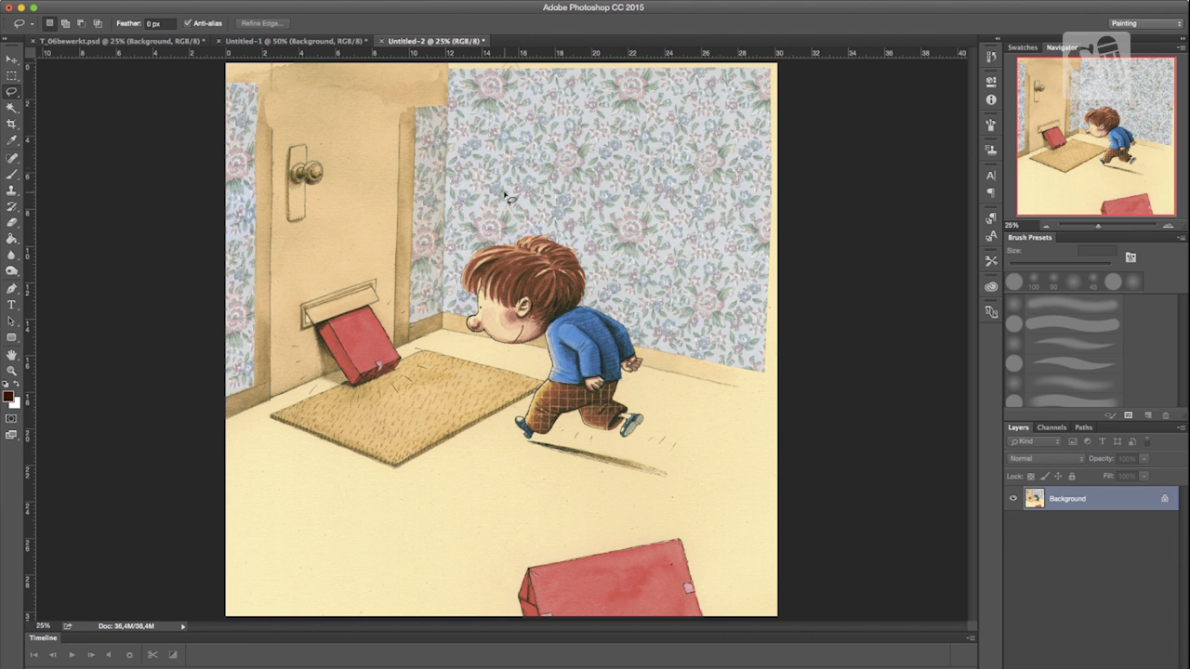
{"action": "key", "text": "super+equal"}
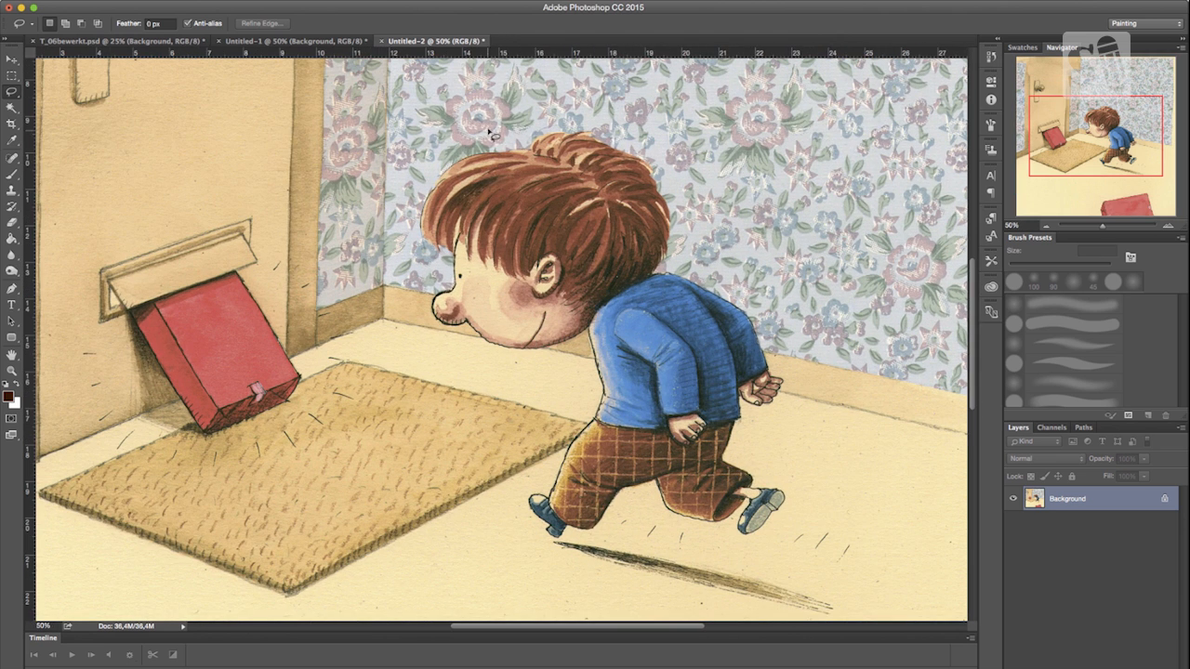
{"action": "mouse_move", "coordinate": [488, 121]}
{"action": "left_mouse_down"}
{"action": "mouse_move", "coordinate": [460, 127]}
{"action": "mouse_move", "coordinate": [424, 177]}
{"action": "mouse_move", "coordinate": [406, 251]}
{"action": "mouse_move", "coordinate": [409, 290]}
{"action": "mouse_move", "coordinate": [426, 289]}
{"action": "mouse_move", "coordinate": [413, 294]}
{"action": "mouse_move", "coordinate": [784, 321]}
{"action": "mouse_move", "coordinate": [895, 383]}
{"action": "left_mouse_up"}
{"action": "key", "text": "shift+BackSpace"}
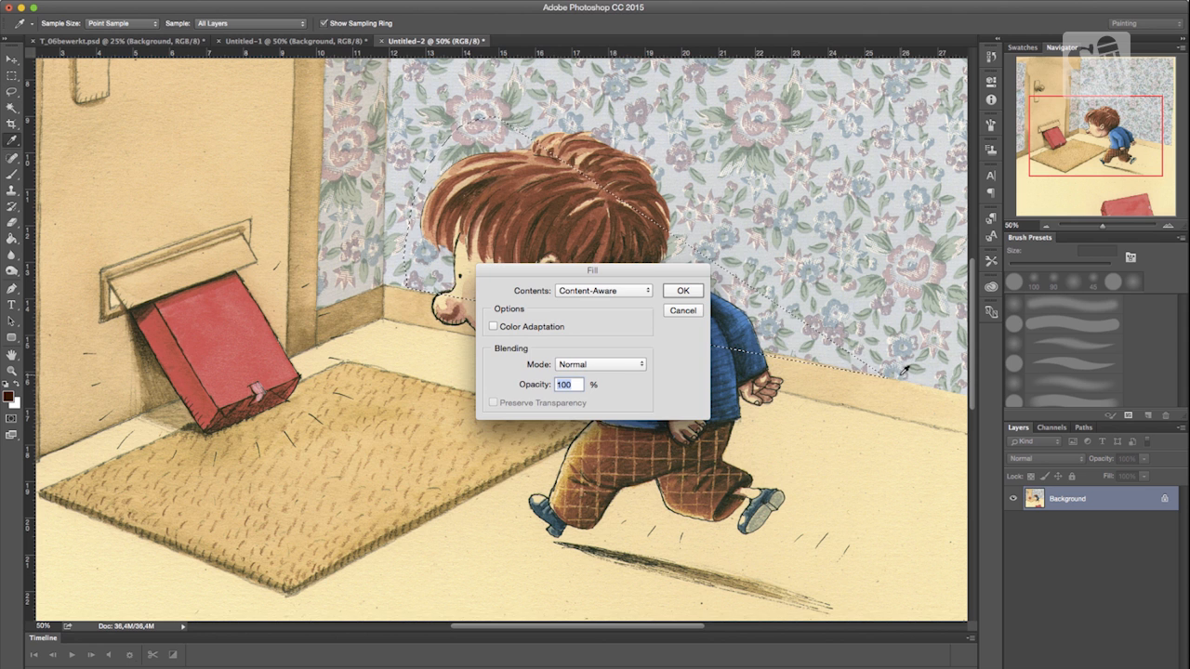
{"action": "left_click", "coordinate": [685, 291]}
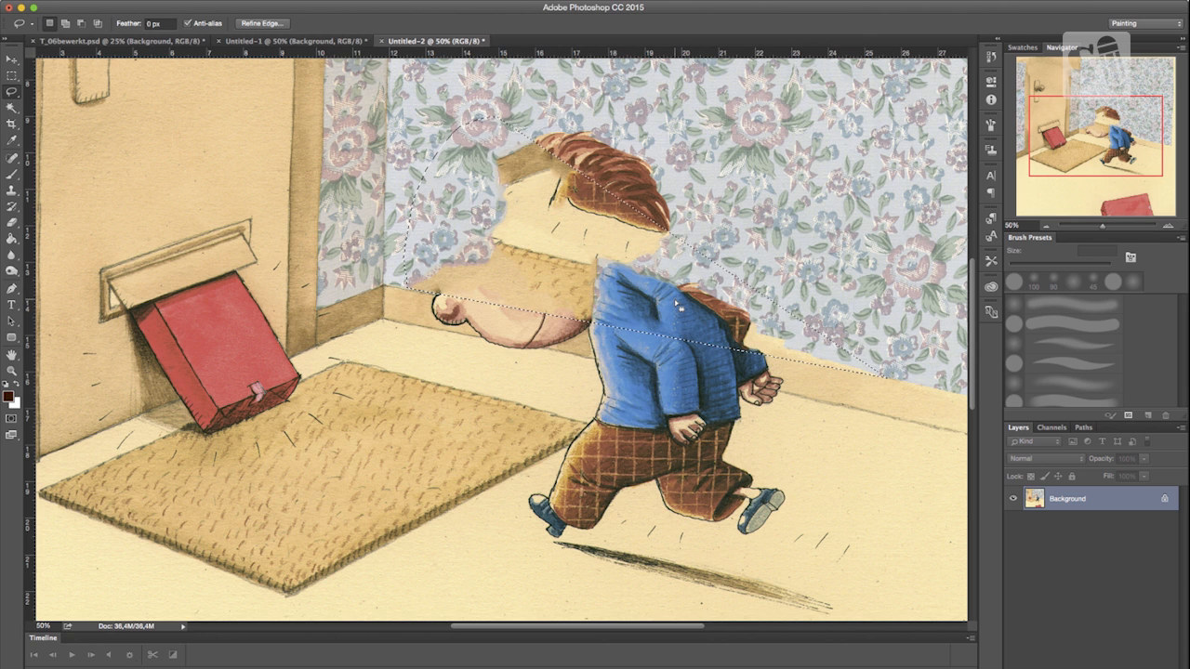
Apply Content-Aware Fill to two more lassoed areas across the boy's remaining hair and the surrounding wallpaper.
{"action": "left_click_drag", "start_coordinate": [484, 270], "coordinate": [790, 342]}
{"action": "key", "text": "shift+BackSpace"}
{"action": "left_click", "coordinate": [685, 291]}
{"action": "left_click_drag", "start_coordinate": [476, 215], "coordinate": [666, 271]}
{"action": "key", "text": "shift+BackSpace"}
{"action": "left_click", "coordinate": [684, 292]}
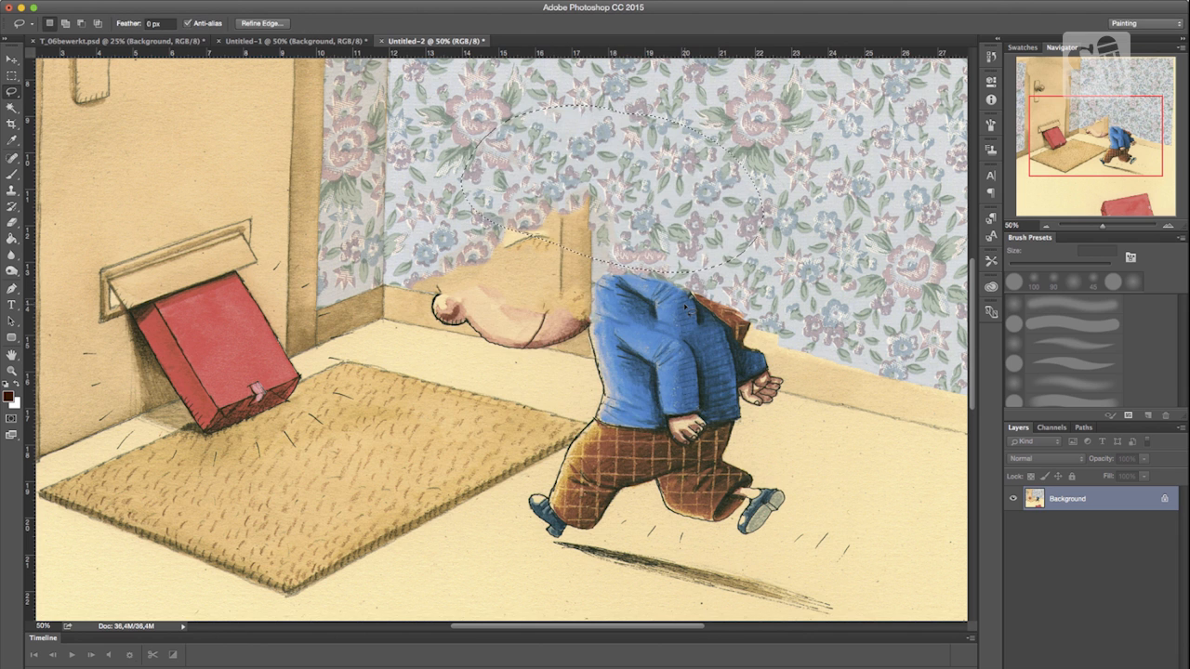
Fill a lassoed area above the boy's face and shoulders with Content-Aware at 100% opacity and clear the selection.
{"action": "mouse_move", "coordinate": [650, 200]}
{"action": "left_mouse_down"}
{"action": "mouse_move", "coordinate": [570, 186]}
{"action": "mouse_move", "coordinate": [446, 220]}
{"action": "mouse_move", "coordinate": [456, 258]}
{"action": "mouse_move", "coordinate": [507, 285]}
{"action": "mouse_move", "coordinate": [682, 305]}
{"action": "mouse_move", "coordinate": [765, 295]}
{"action": "mouse_move", "coordinate": [709, 228]}
{"action": "mouse_move", "coordinate": [586, 182]}
{"action": "left_mouse_up"}
{"action": "key", "text": "shift+BackSpace"}
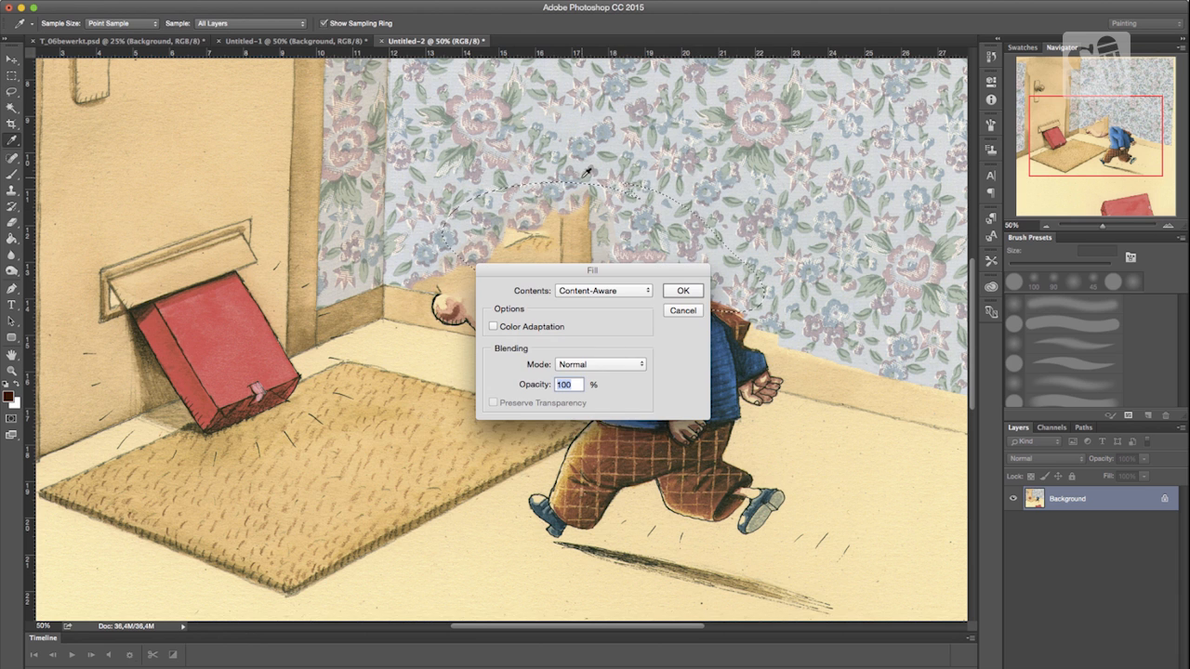
{"action": "left_click", "coordinate": [685, 289]}
{"action": "key", "text": "super+d"}
Apply Content-Aware Fill twice to a lassoed strip across the shoulders and wallpaper edge, and deselect it.
{"action": "mouse_move", "coordinate": [435, 246]}
{"action": "left_mouse_down"}
{"action": "mouse_move", "coordinate": [544, 290]}
{"action": "mouse_move", "coordinate": [776, 321]}
{"action": "mouse_move", "coordinate": [755, 270]}
{"action": "mouse_move", "coordinate": [656, 226]}
{"action": "mouse_move", "coordinate": [524, 208]}
{"action": "mouse_move", "coordinate": [437, 246]}
{"action": "left_mouse_up"}
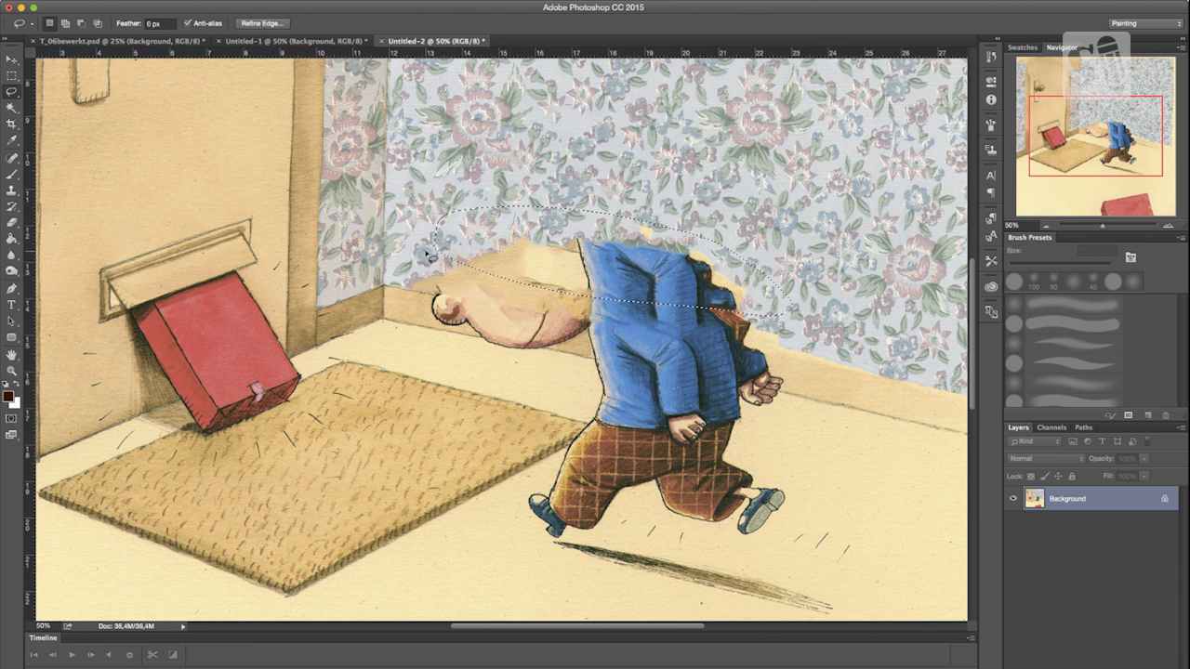
{"action": "key", "text": "shift+BackSpace"}
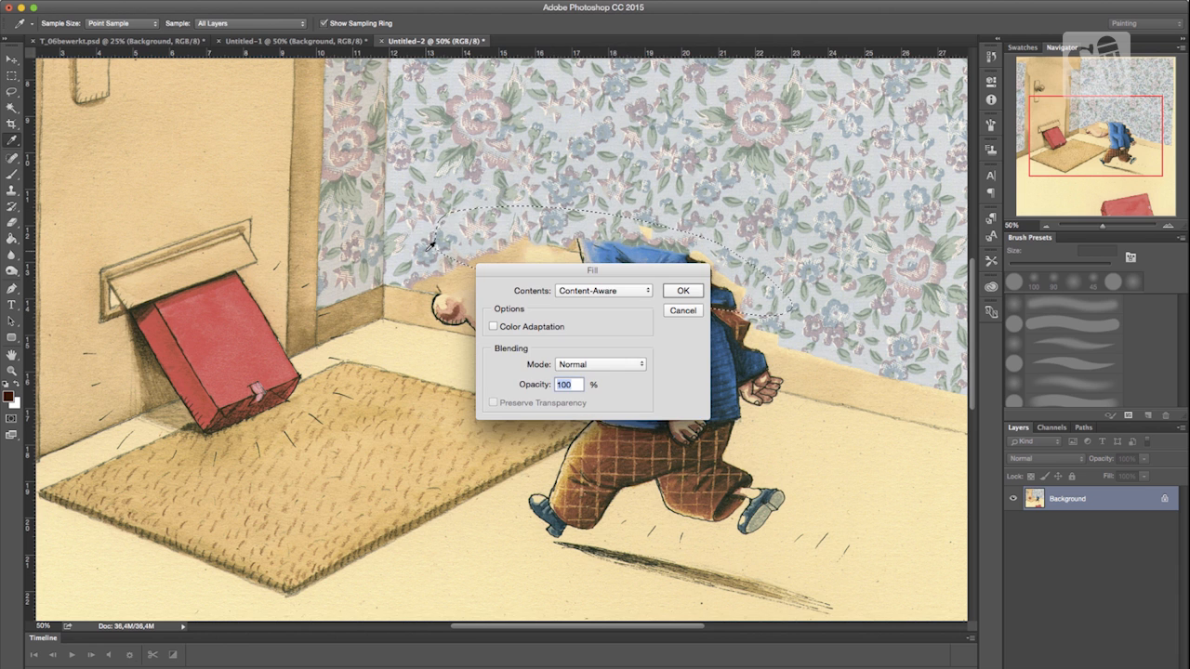
{"action": "left_click", "coordinate": [685, 287]}
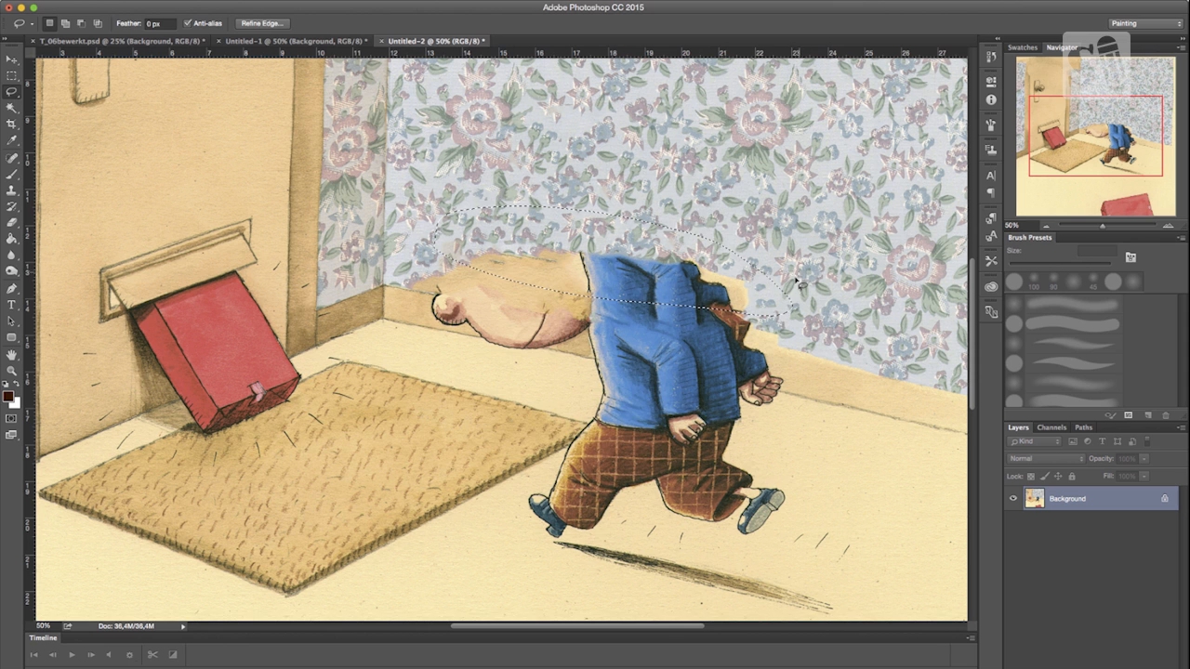
{"action": "key", "text": "shift+BackSpace"}
{"action": "left_click", "coordinate": [688, 289]}
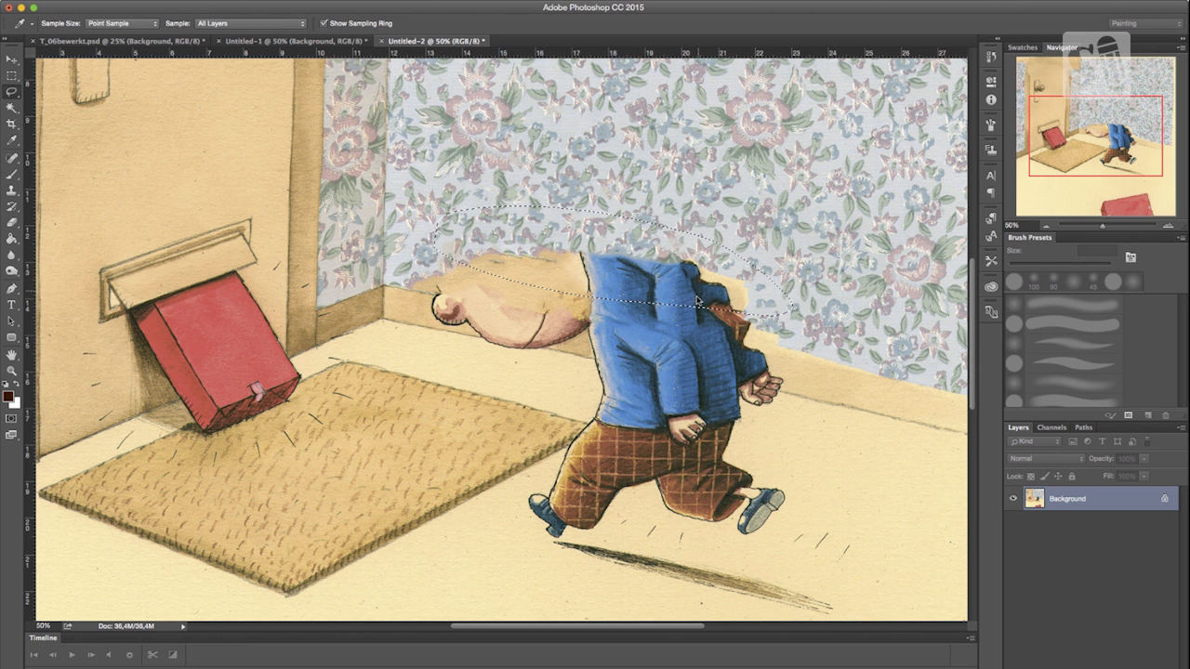
{"action": "key", "text": "ctrl+d"}
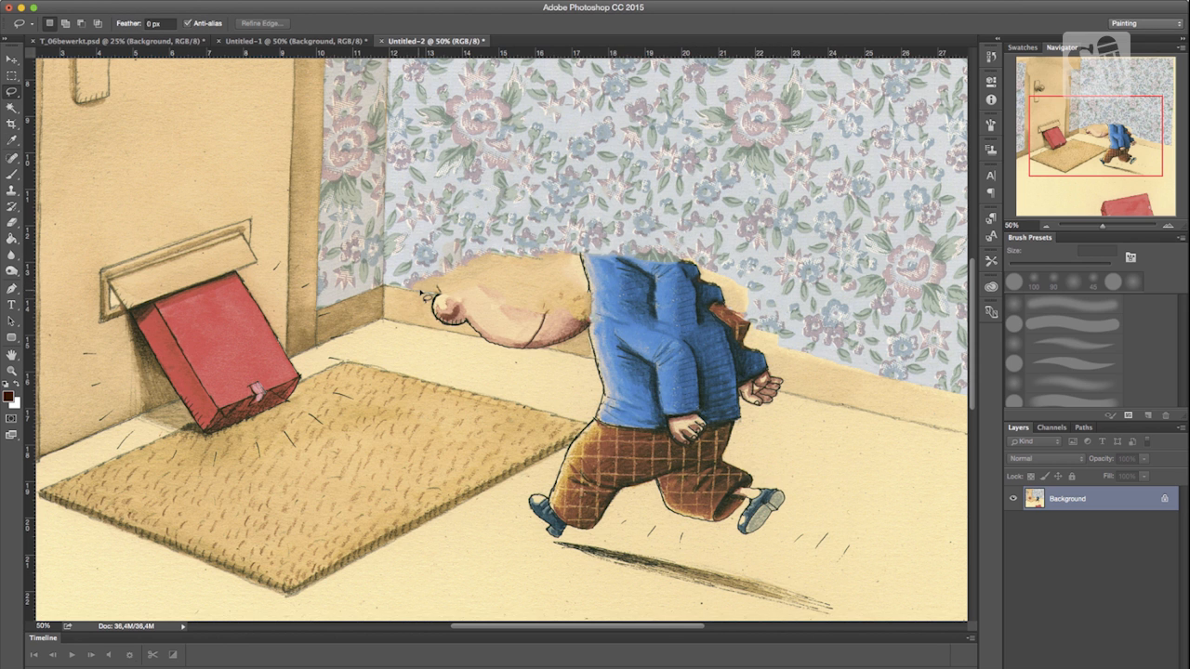
Copy a large lassoed piece of the clean wallpaper onto a new layer and move it over the boy's upper body.
{"action": "left_click_drag", "start_coordinate": [832, 270], "coordinate": [697, 510]}
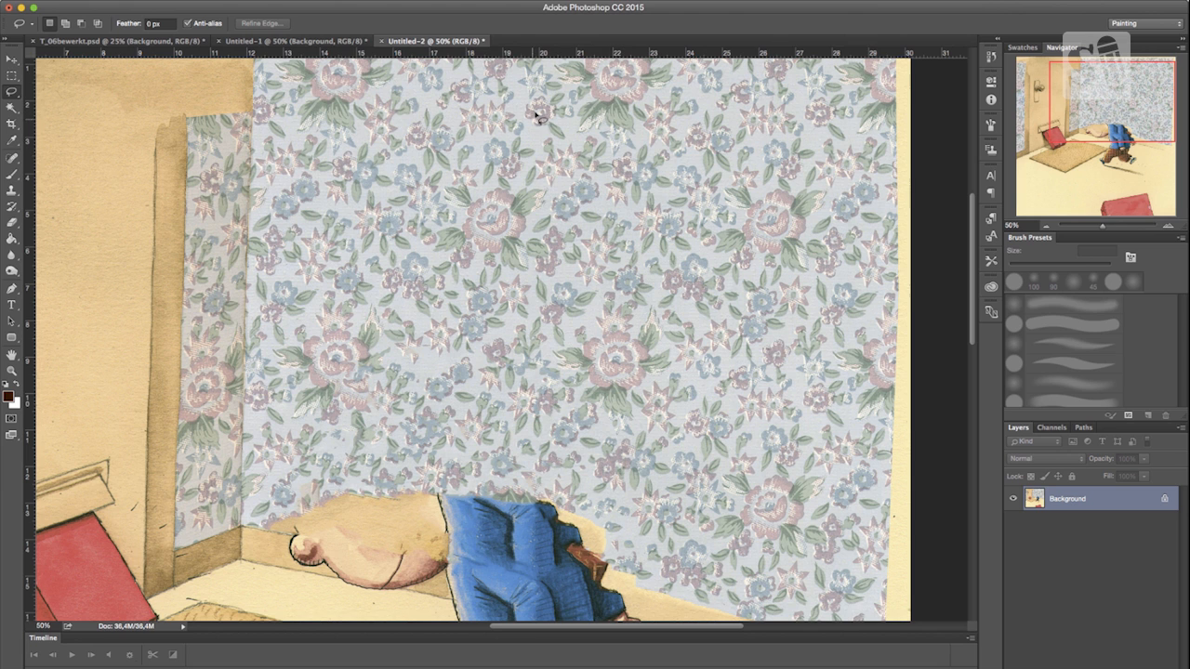
{"action": "mouse_move", "coordinate": [539, 111]}
{"action": "left_mouse_down"}
{"action": "mouse_move", "coordinate": [544, 419]}
{"action": "mouse_move", "coordinate": [533, 472]}
{"action": "mouse_move", "coordinate": [901, 527]}
{"action": "mouse_move", "coordinate": [872, 467]}
{"action": "mouse_move", "coordinate": [883, 95]}
{"action": "mouse_move", "coordinate": [689, 88]}
{"action": "mouse_move", "coordinate": [539, 112]}
{"action": "left_mouse_up"}
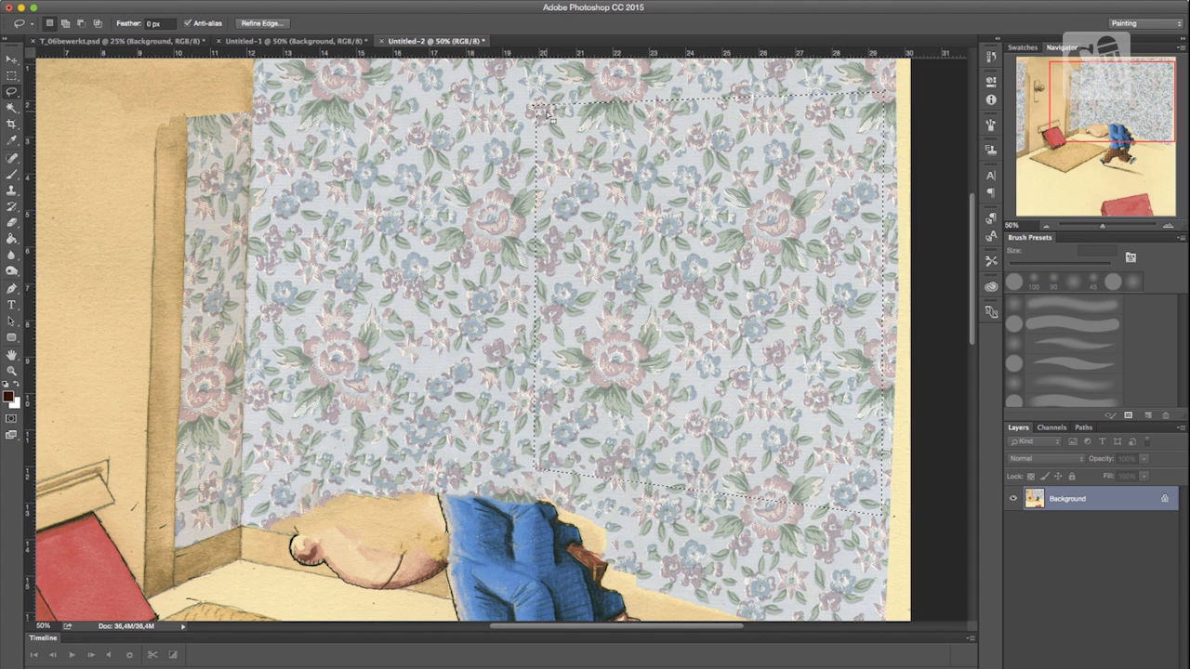
{"action": "key", "text": "super+d"}
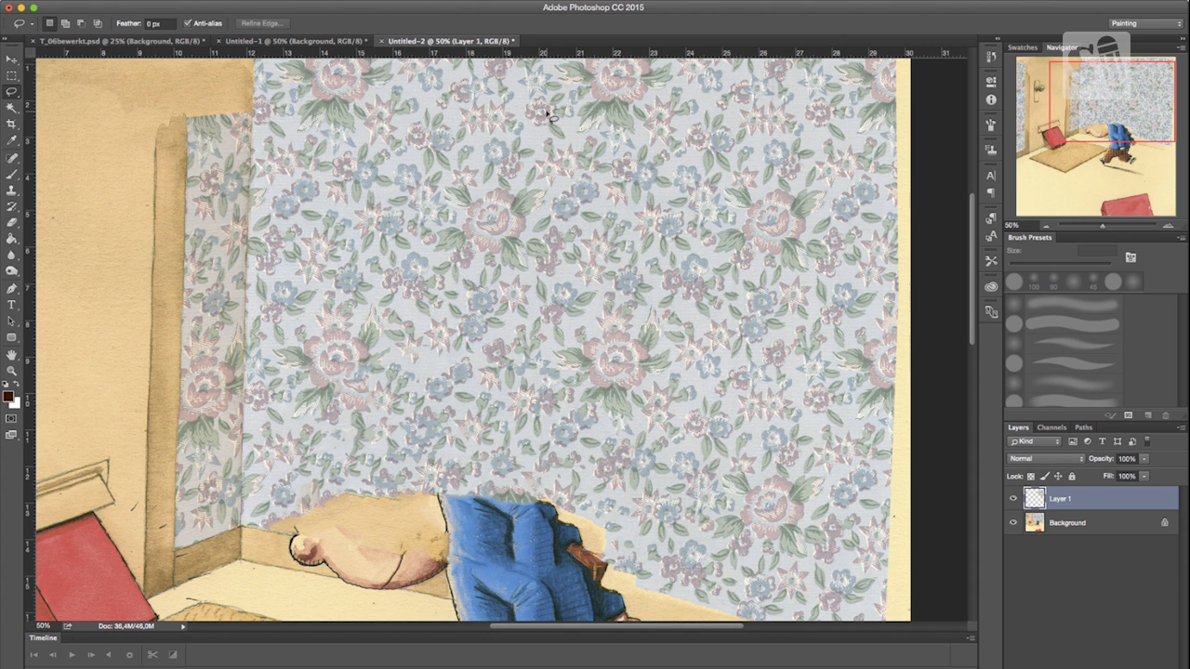
{"action": "key", "text": "v"}
{"action": "left_click_drag", "start_coordinate": [729, 351], "coordinate": [476, 415]}
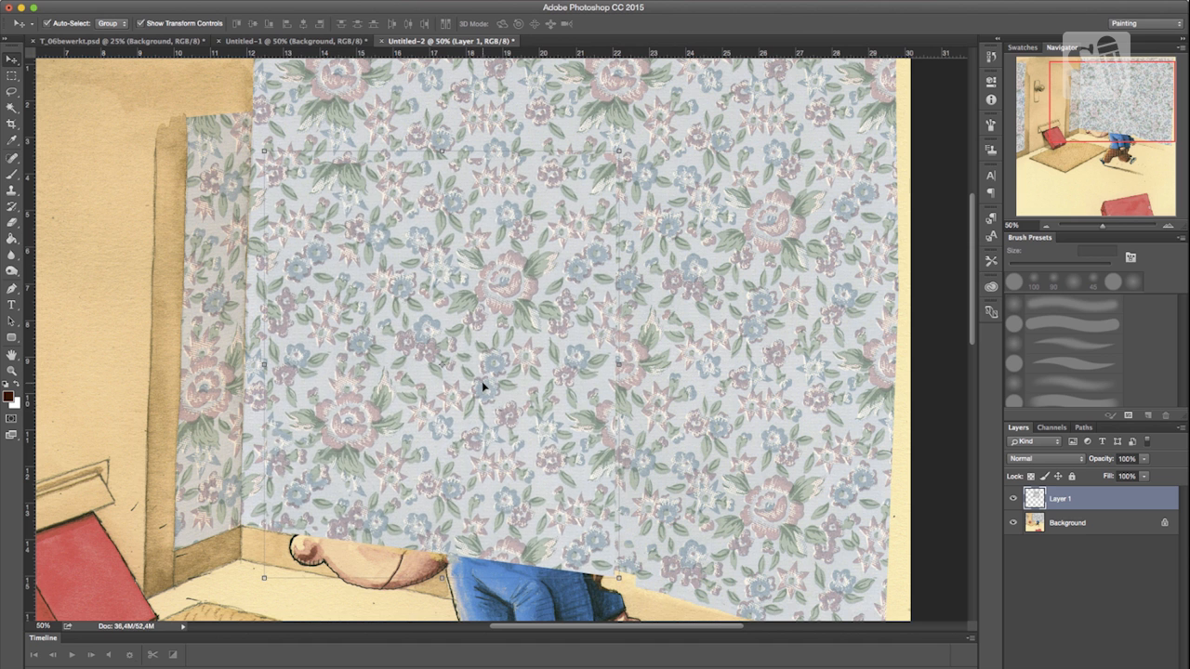
Lower the copied wallpaper layer's opacity to 64% to compare its floral pattern with the wall beneath.
{"action": "scroll", "coordinate": [712, 537], "scroll_direction": "down", "scroll_amount": 5}
{"action": "scroll", "coordinate": [712, 538], "scroll_direction": "left", "scroll_amount": 2}
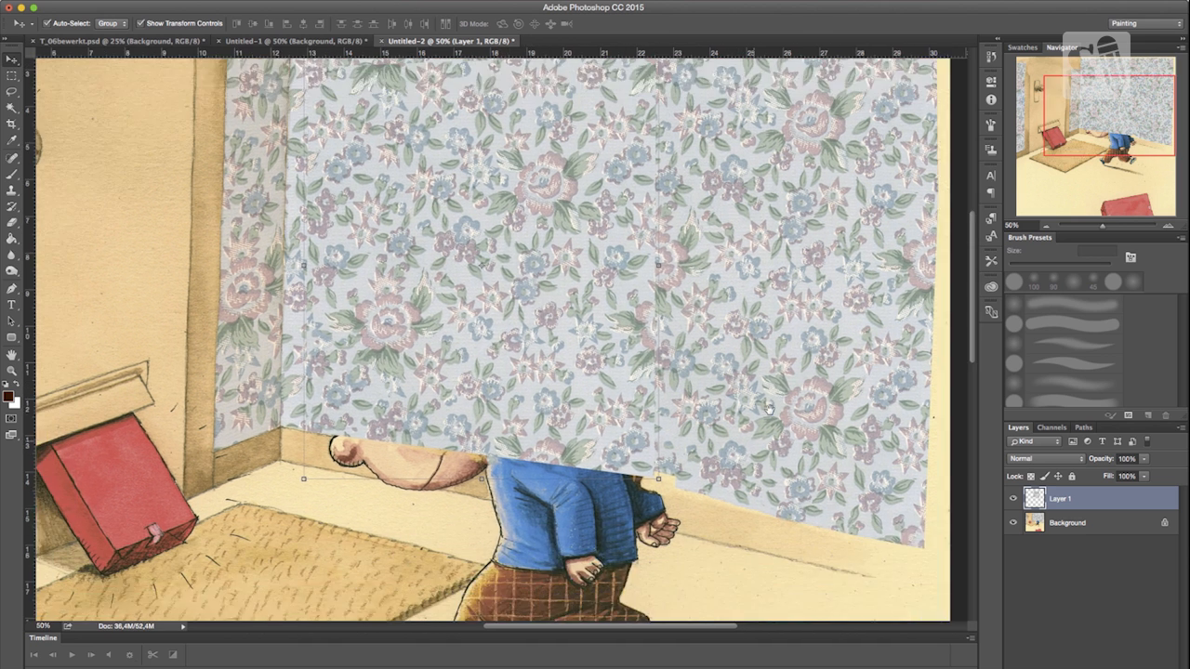
{"action": "left_click", "coordinate": [1142, 461]}
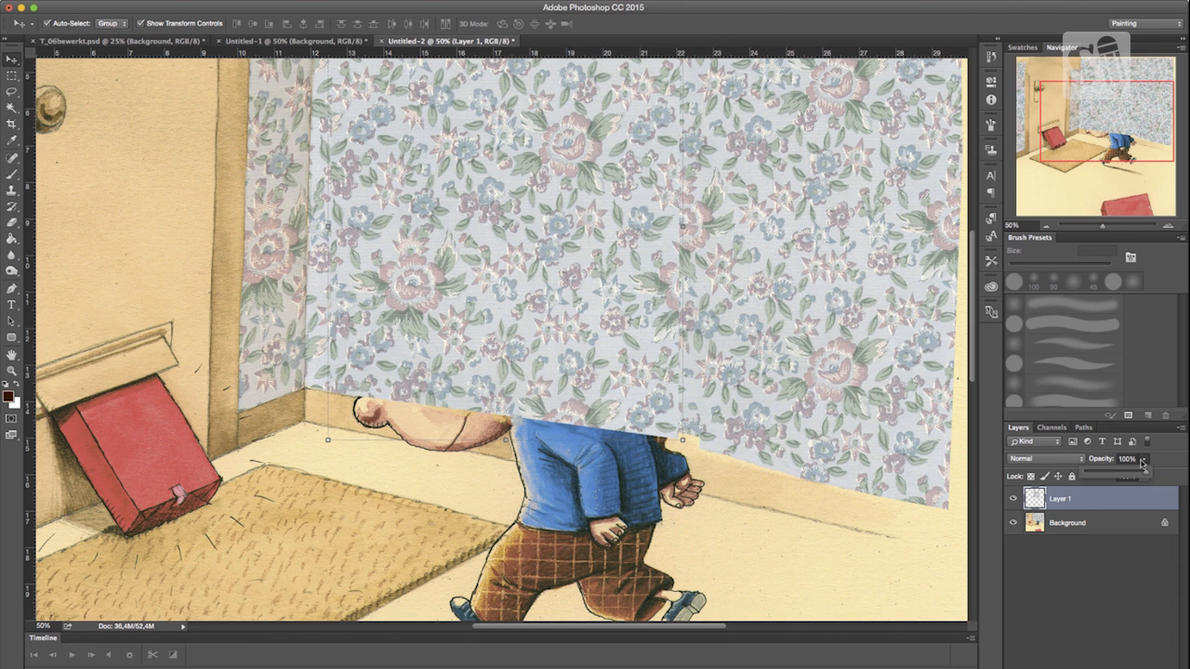
{"action": "left_click_drag", "start_coordinate": [1127, 474], "coordinate": [1093, 464]}
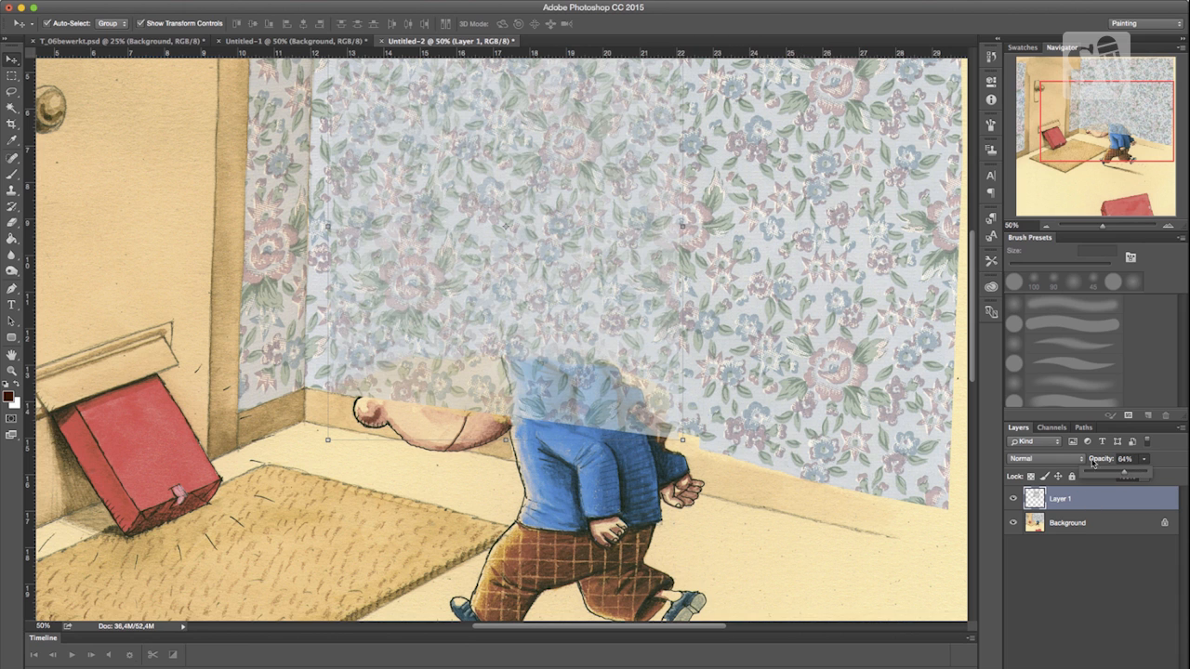
{"action": "left_click", "coordinate": [1027, 445]}
{"action": "key", "text": "l"}
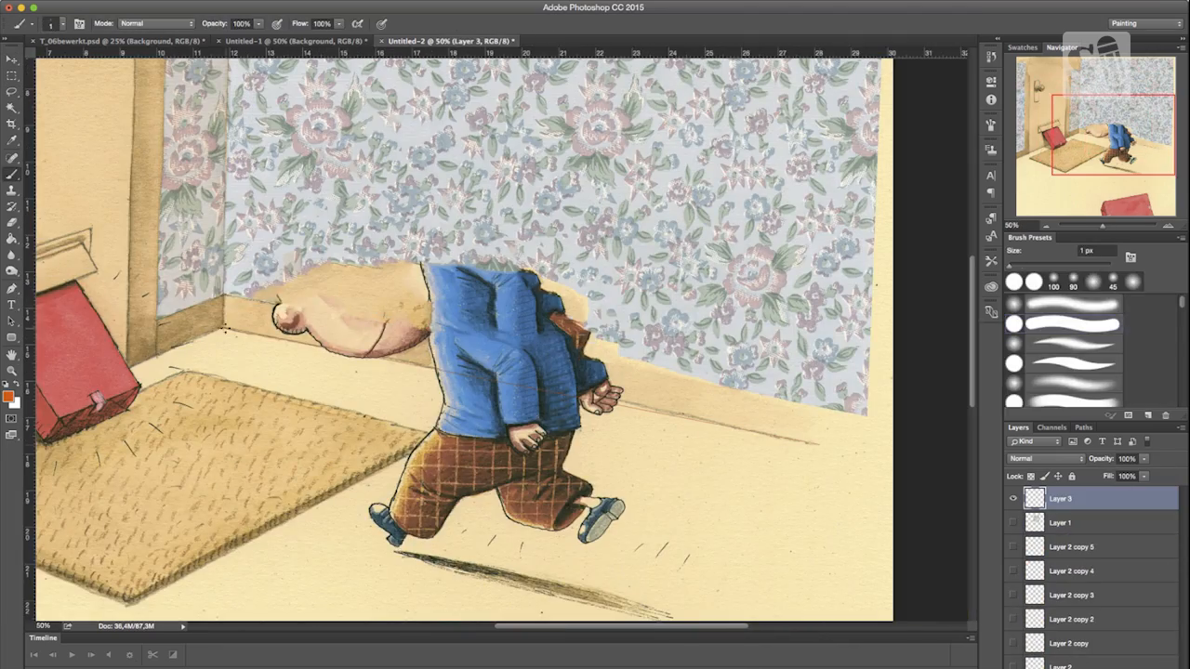
Transform and position the copied wallpaper to match the wall's flower pattern, and place another copied skirting-board piece over the boy's body.
{"action": "left_click", "coordinate": [1016, 572]}
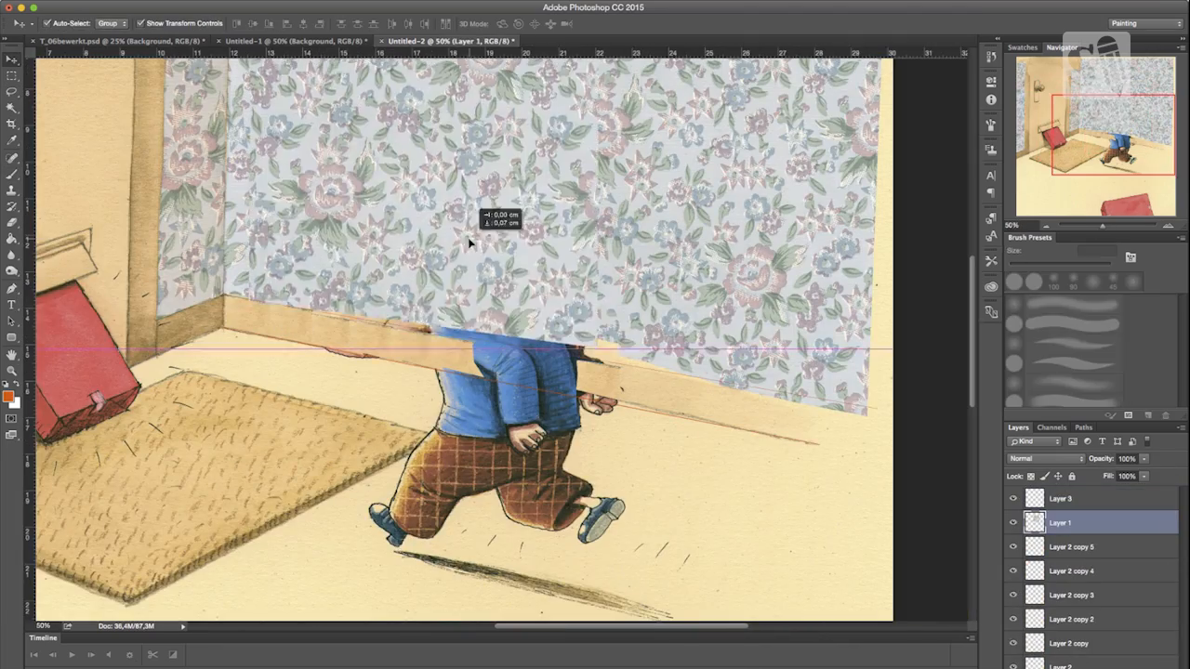
{"action": "left_click_drag", "start_coordinate": [471, 239], "coordinate": [540, 402]}
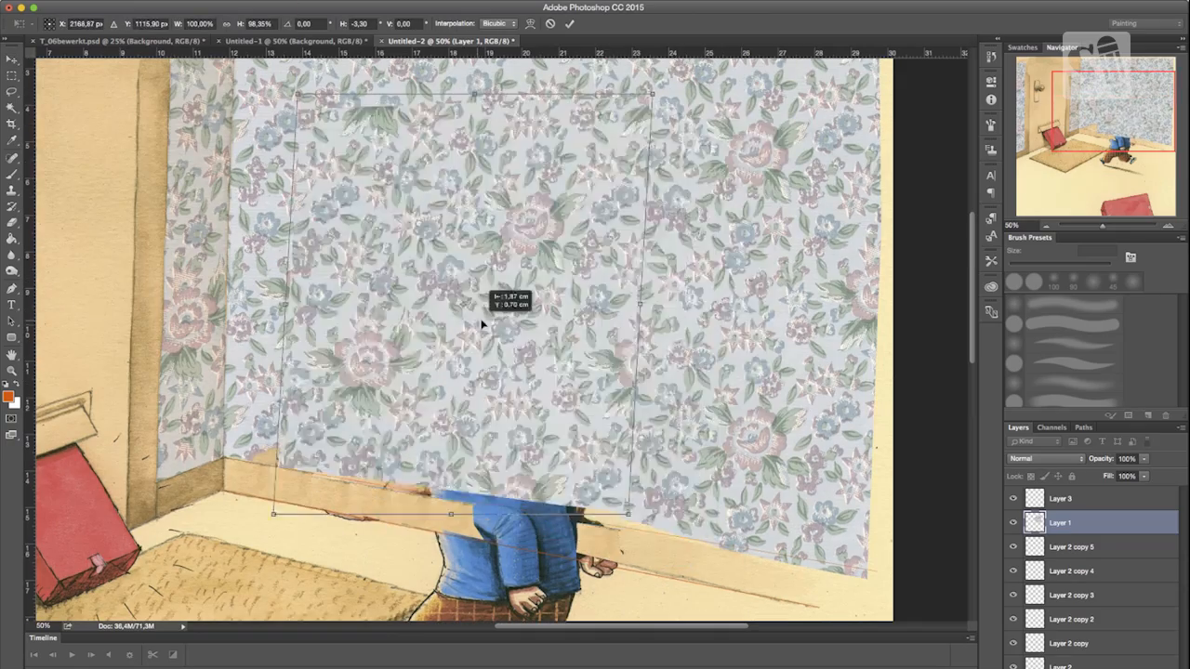
{"action": "left_click_drag", "start_coordinate": [486, 321], "coordinate": [608, 406]}
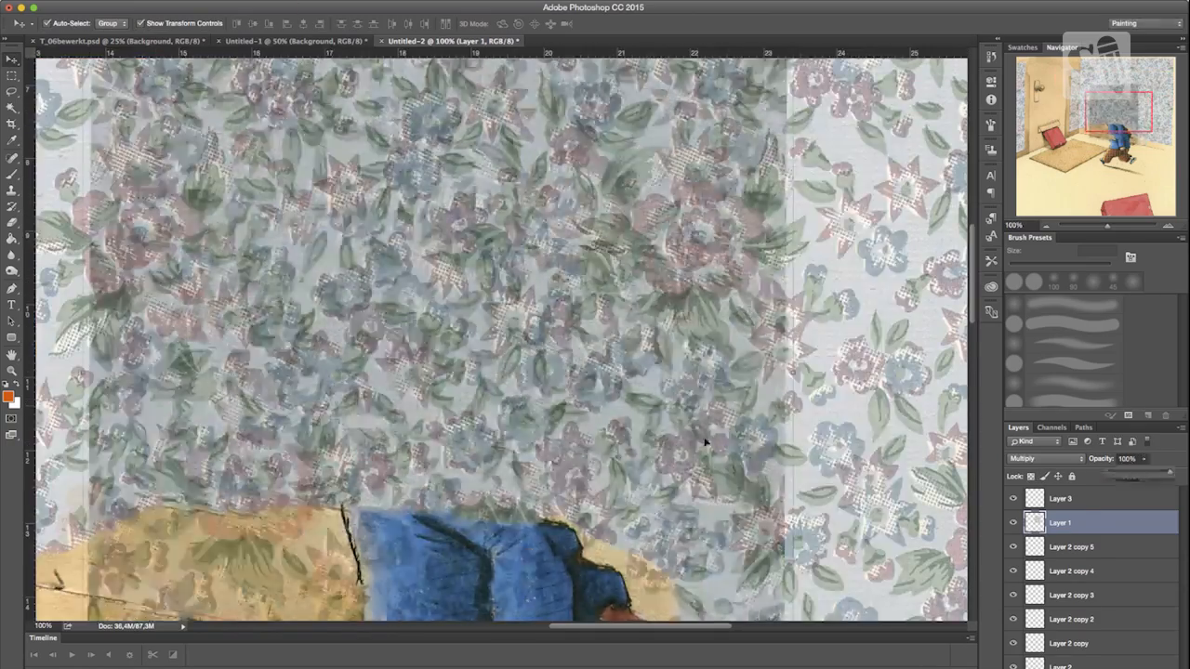
{"action": "left_click_drag", "start_coordinate": [520, 391], "coordinate": [598, 370]}
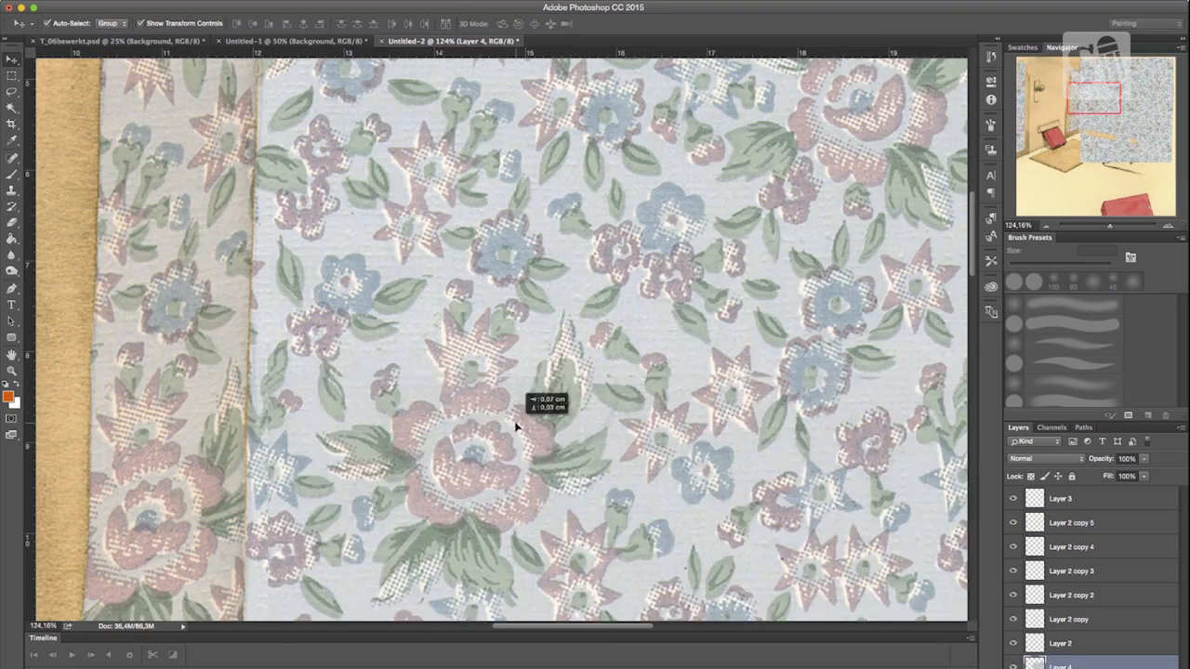
{"action": "left_click_drag", "start_coordinate": [518, 419], "coordinate": [521, 423]}
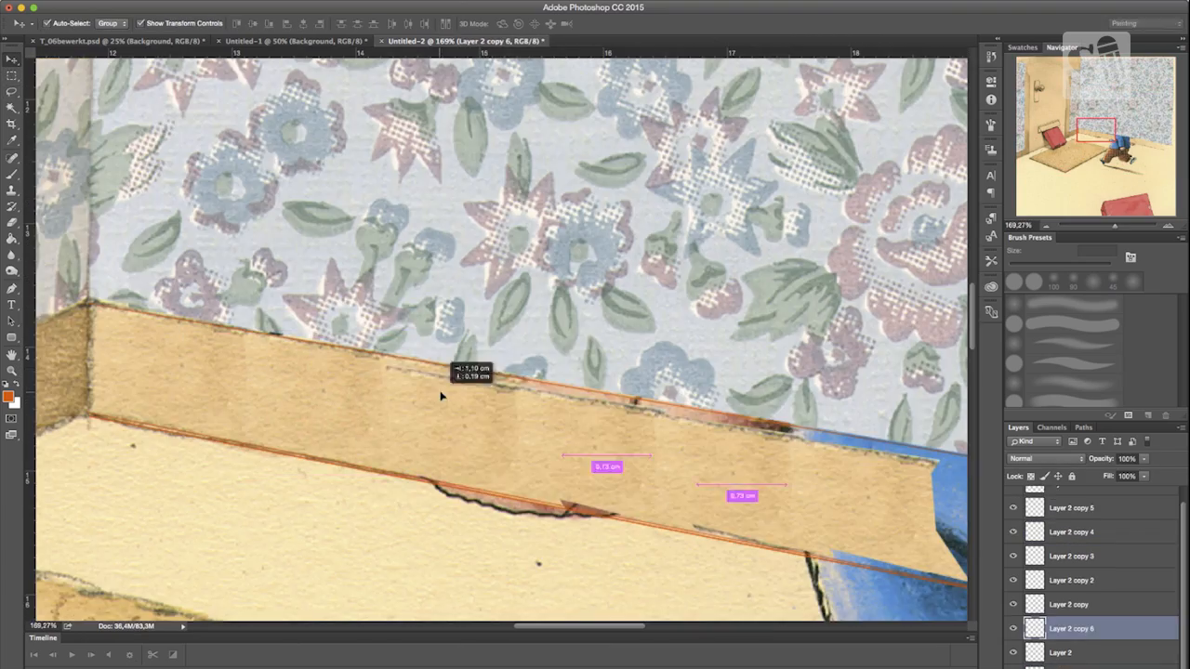
{"action": "left_click_drag", "start_coordinate": [441, 393], "coordinate": [797, 478]}
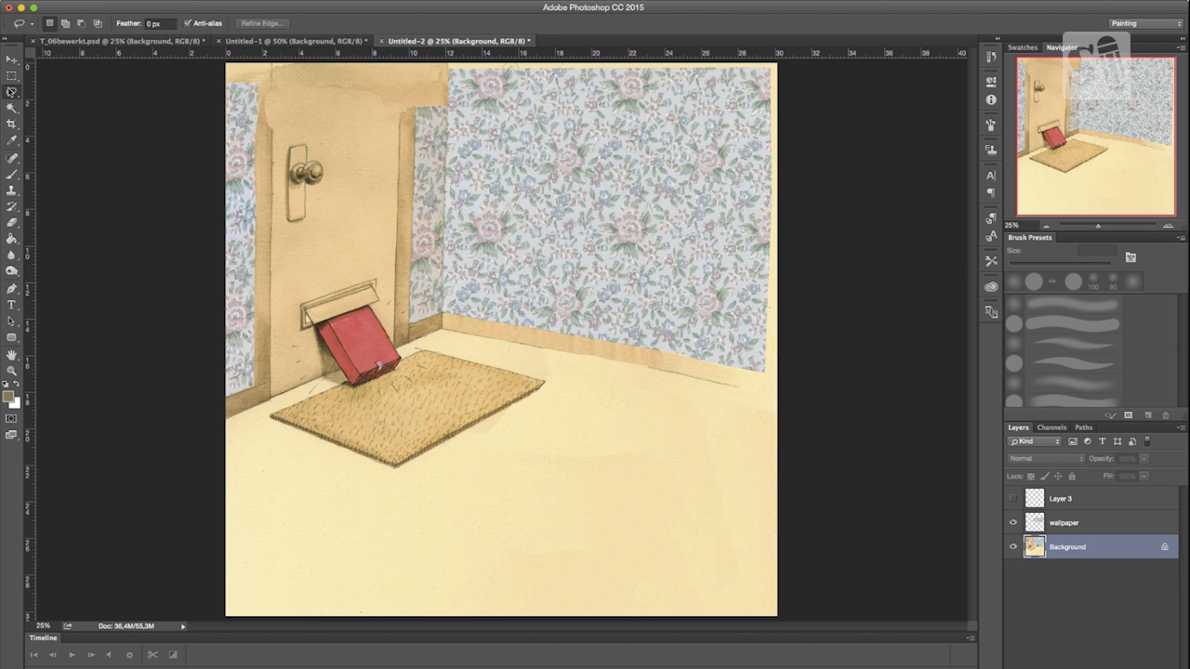
Copy a rectangular patch of clean floor below the doormat onto a new layer, move it right, and duplicate it.
{"action": "left_click", "coordinate": [11, 75]}
{"action": "left_click_drag", "start_coordinate": [223, 489], "coordinate": [498, 633]}
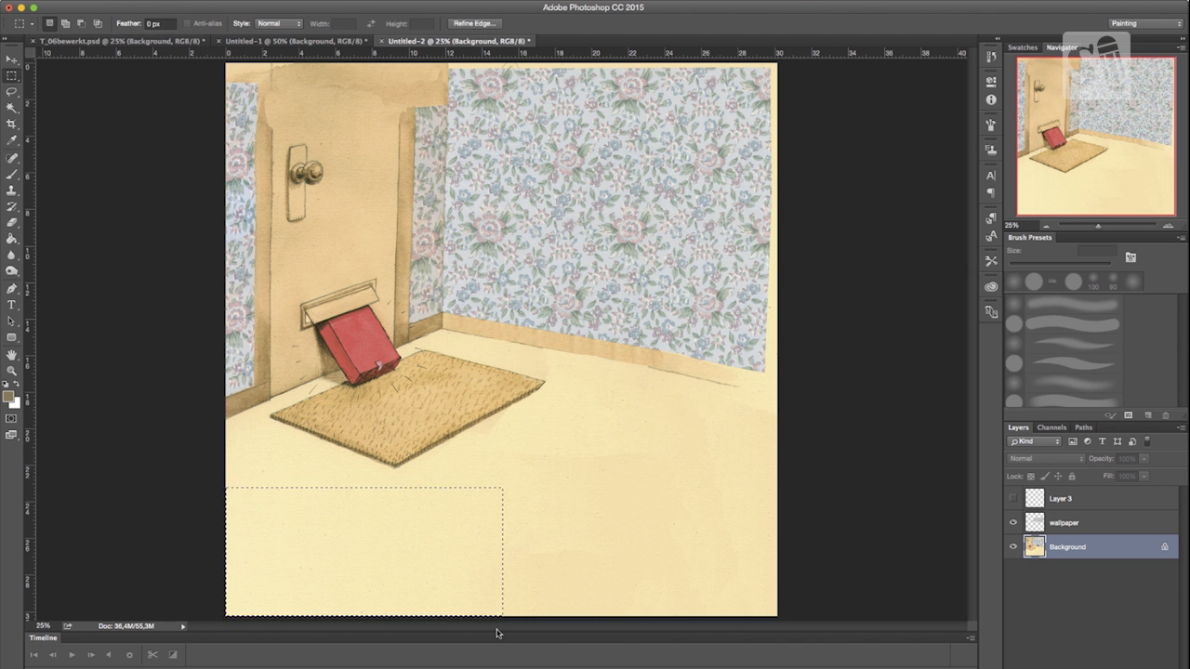
{"action": "key", "text": "super+j"}
{"action": "key", "text": "v"}
{"action": "left_click_drag", "start_coordinate": [423, 525], "coordinate": [668, 466]}
{"action": "key", "text": "super+j"}
{"action": "left_click_drag", "start_coordinate": [670, 542], "coordinate": [593, 542]}
Free-transform the duplicated floor patch to fit over the open floor area and apply the transformation.
{"action": "key", "text": "super+t"}
{"action": "right_click", "coordinate": [400, 535]}
{"action": "left_click", "coordinate": [437, 543]}
{"action": "left_click_drag", "start_coordinate": [449, 517], "coordinate": [575, 607]}
{"action": "left_click_drag", "start_coordinate": [527, 571], "coordinate": [526, 449]}
{"action": "left_click_drag", "start_coordinate": [656, 462], "coordinate": [656, 466]}
{"action": "key", "text": "Return"}
Hide Layer 4 and Layer 4 copy and make the Background layer active.
{"action": "left_click", "coordinate": [1062, 499]}
{"action": "left_click", "coordinate": [1013, 547]}
{"action": "left_click", "coordinate": [1013, 571]}
{"action": "left_click", "coordinate": [1083, 550]}
{"action": "left_click", "coordinate": [1082, 573]}
{"action": "left_click", "coordinate": [1079, 594]}
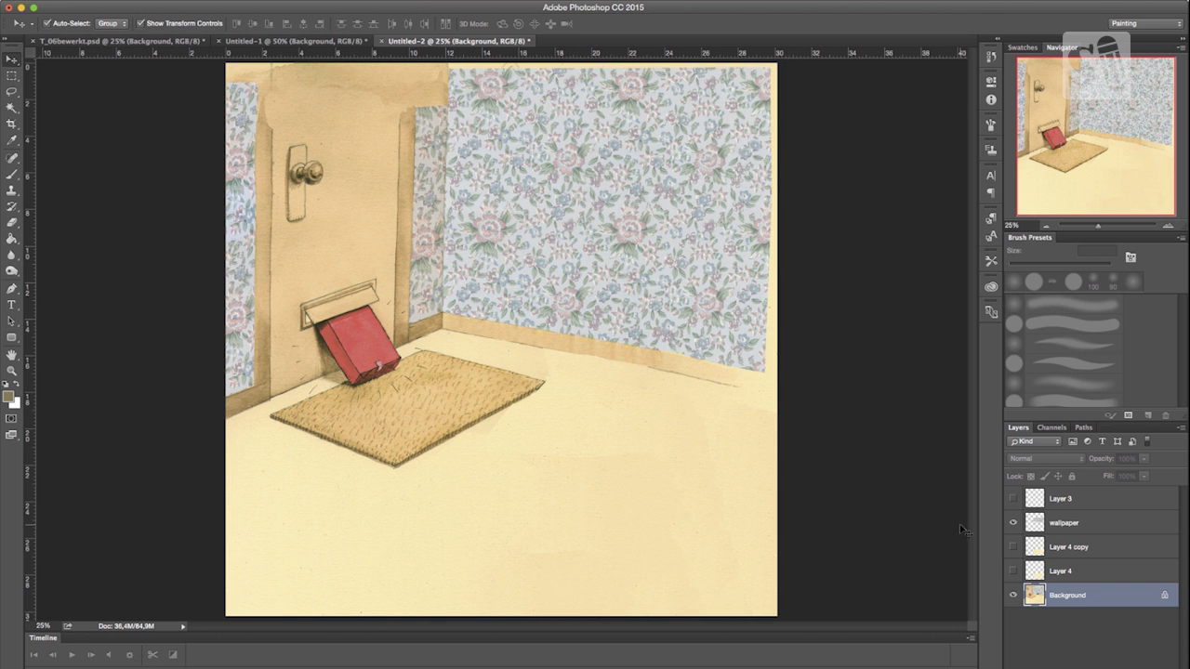
Even out the stained floor beside the doormat with the Content-Aware Spot Healing Brush, enlarging the brush to 1000 px.
{"action": "key", "text": "j"}
{"action": "left_click_drag", "start_coordinate": [487, 504], "coordinate": [678, 450]}
{"action": "mouse_move", "coordinate": [708, 414]}
{"action": "left_mouse_down"}
{"action": "mouse_move", "coordinate": [539, 475]}
{"action": "mouse_move", "coordinate": [520, 587]}
{"action": "left_mouse_up"}
{"action": "key", "text": "bracketright"}
{"action": "key", "text": "bracketright"}
{"action": "key", "text": "bracketright"}
{"action": "key", "text": "bracketright"}
{"action": "key", "text": "bracketright"}
{"action": "key", "text": "bracketright"}
{"action": "key", "text": "bracketright"}
{"action": "key", "text": "bracketright"}
{"action": "key", "text": "bracketright"}
{"action": "key", "text": "bracketright"}
{"action": "key", "text": "bracketright"}
{"action": "key", "text": "bracketright"}
{"action": "mouse_move", "coordinate": [625, 489]}
{"action": "left_mouse_down"}
{"action": "mouse_move", "coordinate": [621, 523]}
{"action": "mouse_move", "coordinate": [553, 569]}
{"action": "left_mouse_up"}
{"action": "left_click_drag", "start_coordinate": [677, 479], "coordinate": [680, 468]}
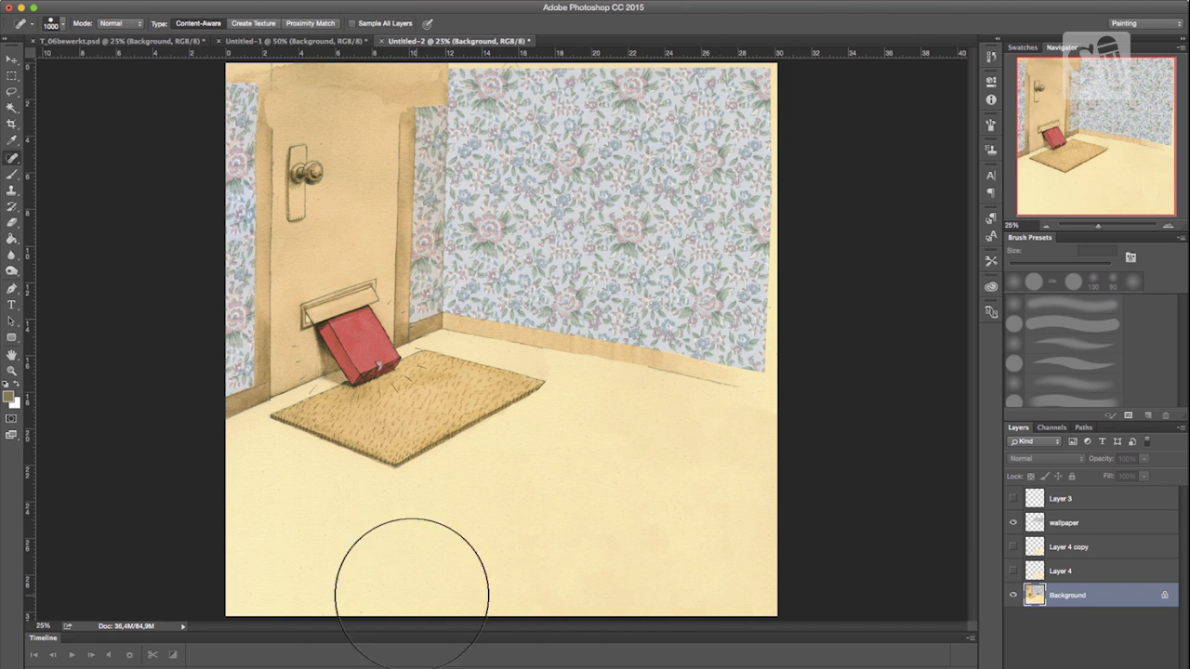
Delete the two hidden floor patch layers.
{"action": "left_click", "coordinate": [1069, 570]}
{"action": "left_click", "coordinate": [1069, 549]}
{"action": "key", "text": "BackSpace"}
{"action": "key", "text": "BackSpace"}
Merge the wallpaper layer down into the Background.
{"action": "left_click", "coordinate": [1064, 505]}
{"action": "left_click", "coordinate": [1070, 528]}
{"action": "key", "text": "super+e"}
Reduce the Spot Healing Brush size and retouch small blemishes on the merged background.
{"action": "scroll", "coordinate": [684, 356], "scroll_direction": "up", "scroll_amount": 3}
{"action": "key", "text": "bracketleft"}
{"action": "key", "text": "bracketleft"}
{"action": "key", "text": "bracketleft"}
{"action": "key", "text": "bracketleft"}
{"action": "key", "text": "bracketleft"}
{"action": "key", "text": "bracketleft"}
{"action": "key", "text": "bracketleft"}
{"action": "key", "text": "bracketleft"}
{"action": "key", "text": "bracketleft"}
{"action": "key", "text": "bracketleft"}
{"action": "key", "text": "bracketleft"}
{"action": "key", "text": "bracketleft"}
{"action": "key", "text": "bracketleft"}
{"action": "key", "text": "bracketleft"}
{"action": "key", "text": "bracketleft"}
{"action": "key", "text": "bracketleft"}
{"action": "left_click_drag", "start_coordinate": [276, 353], "coordinate": [281, 384]}
{"action": "left_click_drag", "start_coordinate": [239, 340], "coordinate": [278, 394]}
Add two empty layers above the Background, set the Clone Stamp to a 15 px brush, and make the Background active.
{"action": "key", "text": "b"}
{"action": "key", "text": "super+shift+alt+n"}
{"action": "key", "text": "super+shift+alt+n"}
{"action": "left_click", "coordinate": [12, 190]}
{"action": "key", "text": "bracketleft"}
{"action": "key", "text": "bracketleft"}
{"action": "key", "text": "bracketleft"}
{"action": "key", "text": "bracketleft"}
{"action": "key", "text": "bracketleft"}
{"action": "key", "text": "bracketleft"}
{"action": "key", "text": "bracketleft"}
{"action": "key", "text": "bracketleft"}
{"action": "key", "text": "bracketleft"}
{"action": "key", "text": "bracketleft"}
{"action": "key", "text": "bracketleft"}
{"action": "key", "text": "bracketleft"}
{"action": "key", "text": "bracketleft"}
{"action": "key", "text": "bracketleft"}
{"action": "key", "text": "bracketleft"}
{"action": "key", "text": "bracketleft"}
{"action": "key", "text": "bracketleft"}
{"action": "key", "text": "bracketleft"}
{"action": "key", "text": "bracketleft"}
{"action": "key", "text": "bracketleft"}
{"action": "left_click", "coordinate": [1069, 571]}
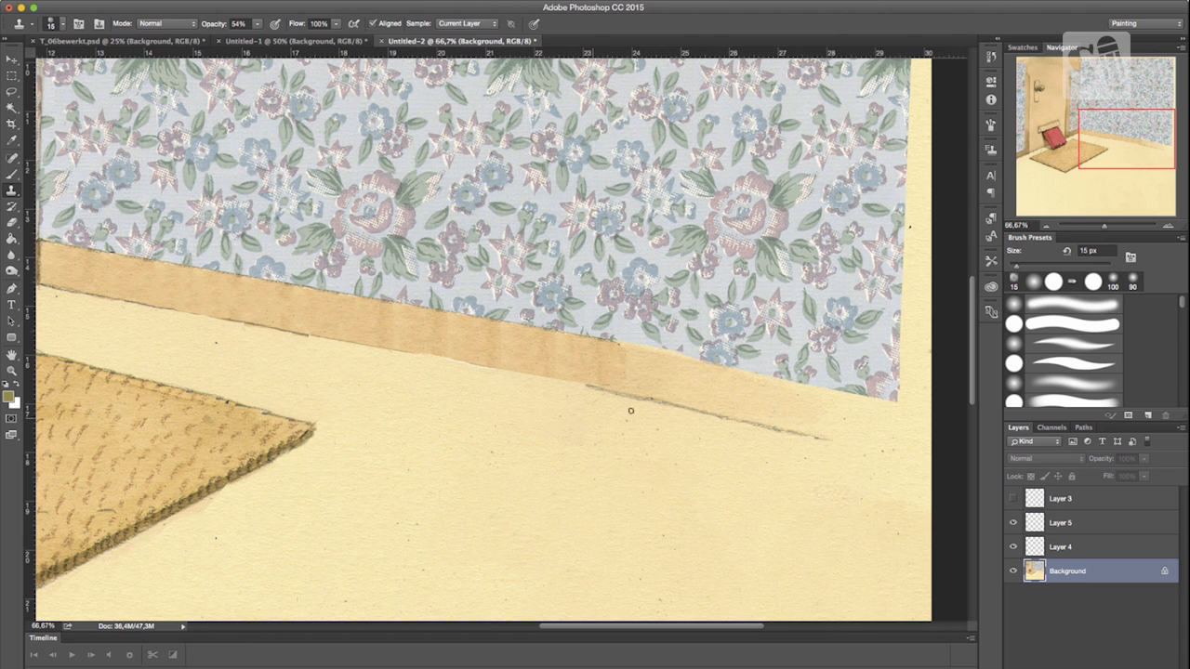
Draw the missing pencil outline along the skirting board's lower edge on Layer 5 with a thin textured brush.
{"action": "key", "text": "b"}
{"action": "key", "text": "alt+bracketright"}
{"action": "key", "text": "alt+bracketright"}
{"action": "right_click", "coordinate": [380, 330]}
{"action": "left_click", "coordinate": [447, 360]}
{"action": "left_click_drag", "start_coordinate": [357, 342], "coordinate": [426, 354]}
{"action": "right_click", "coordinate": [597, 362]}
{"action": "key", "text": "Escape"}
{"action": "right_click", "coordinate": [672, 422]}
{"action": "left_click", "coordinate": [723, 574]}
{"action": "left_click_drag", "start_coordinate": [314, 336], "coordinate": [351, 343]}
Choose a muted brown foreground colour for the 2 px outline brush.
{"action": "left_click", "coordinate": [9, 397]}
{"action": "left_click", "coordinate": [176, 557]}
{"action": "left_click", "coordinate": [414, 491]}
{"action": "right_click", "coordinate": [327, 337]}
{"action": "key", "text": "Escape"}
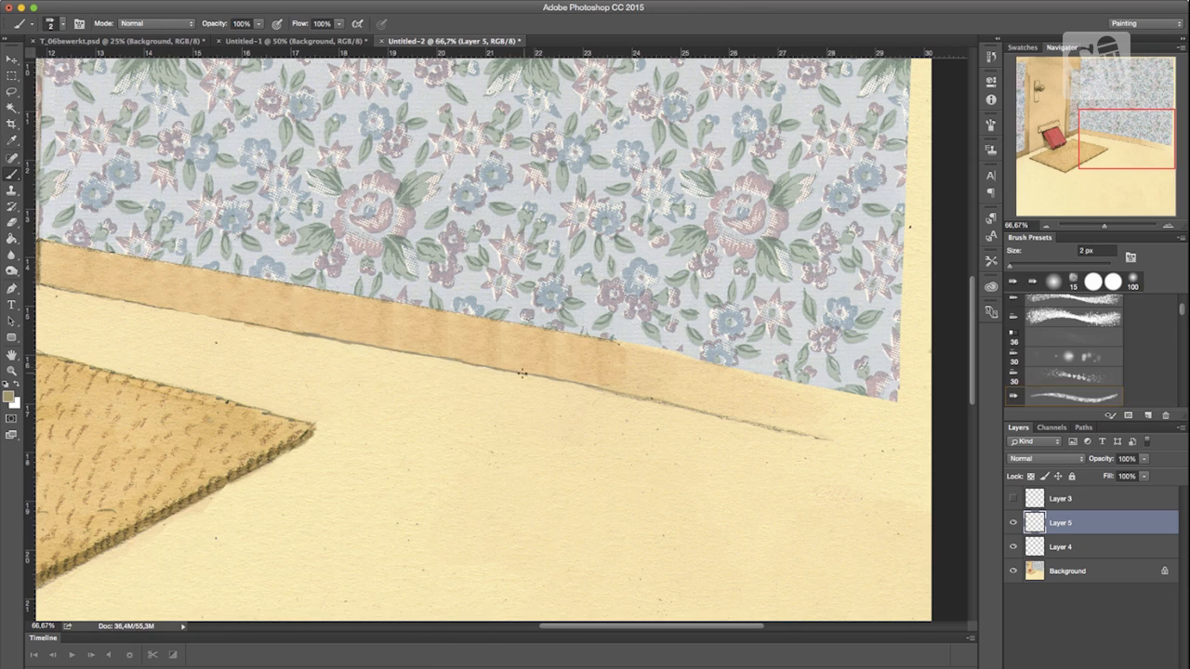
Lasso a section along the skirting board near the wall corner and copy it onto a new layer.
{"action": "key", "text": "ctrl+minus"}
{"action": "key", "text": "ctrl+minus"}
{"action": "key", "text": "ctrl+minus"}
{"action": "double_click", "coordinate": [12, 370]}
{"action": "mouse_move", "coordinate": [494, 219]}
{"action": "left_mouse_down"}
{"action": "mouse_move", "coordinate": [664, 358]}
{"action": "mouse_move", "coordinate": [266, 245]}
{"action": "left_mouse_up"}
{"action": "key", "text": "super+minus"}
{"action": "key", "text": "l"}
{"action": "mouse_move", "coordinate": [277, 301]}
{"action": "left_mouse_down"}
{"action": "mouse_move", "coordinate": [274, 346]}
{"action": "mouse_move", "coordinate": [792, 394]}
{"action": "mouse_move", "coordinate": [278, 302]}
{"action": "mouse_move", "coordinate": [292, 322]}
{"action": "mouse_move", "coordinate": [384, 341]}
{"action": "left_mouse_up"}
{"action": "key", "text": "super+j"}
Retouch uneven spots along the skirting board with the Spot Healing Brush and toggle Layer 6 to compare.
{"action": "key", "text": "j"}
{"action": "left_click_drag", "start_coordinate": [547, 363], "coordinate": [671, 397]}
{"action": "left_click_drag", "start_coordinate": [443, 364], "coordinate": [568, 380]}
{"action": "left_click", "coordinate": [1013, 524]}
{"action": "left_click", "coordinate": [1013, 524]}
Outline the long skirting board on the Background with straight lasso segments and copy it onto its own layer.
{"action": "left_click", "coordinate": [1067, 595]}
{"action": "key", "text": "l"}
{"action": "left_click", "coordinate": [255, 341], "text": "alt"}
{"action": "left_click", "coordinate": [840, 454], "text": "alt"}
{"action": "left_click", "coordinate": [840, 409], "text": "alt"}
{"action": "left_click", "coordinate": [256, 297], "text": "alt"}
{"action": "left_click", "coordinate": [256, 341], "text": "alt"}
{"action": "left_click", "coordinate": [925, 472], "text": "alt"}
{"action": "left_click", "coordinate": [926, 423], "text": "alt"}
{"action": "left_click", "coordinate": [256, 297], "text": "alt"}
{"action": "key", "text": "super+j"}
Smooth the patchy seams along the copied skirting board with the Spot Healing Brush, undoing the first overlong stroke.
{"action": "key", "text": "j"}
{"action": "left_click_drag", "start_coordinate": [296, 327], "coordinate": [772, 404]}
{"action": "key", "text": "super+z"}
{"action": "left_click_drag", "start_coordinate": [465, 353], "coordinate": [502, 356]}
{"action": "left_click_drag", "start_coordinate": [695, 392], "coordinate": [707, 408]}
{"action": "left_click_drag", "start_coordinate": [437, 356], "coordinate": [478, 358]}
{"action": "mouse_move", "coordinate": [743, 406]}
{"action": "left_mouse_down"}
{"action": "mouse_move", "coordinate": [777, 425]}
{"action": "mouse_move", "coordinate": [902, 447]}
{"action": "left_mouse_up"}
Lower the retouched skirting-board layer's opacity to 86% and merge it into the Background.
{"action": "left_click_drag", "start_coordinate": [1143, 459], "coordinate": [1109, 475]}
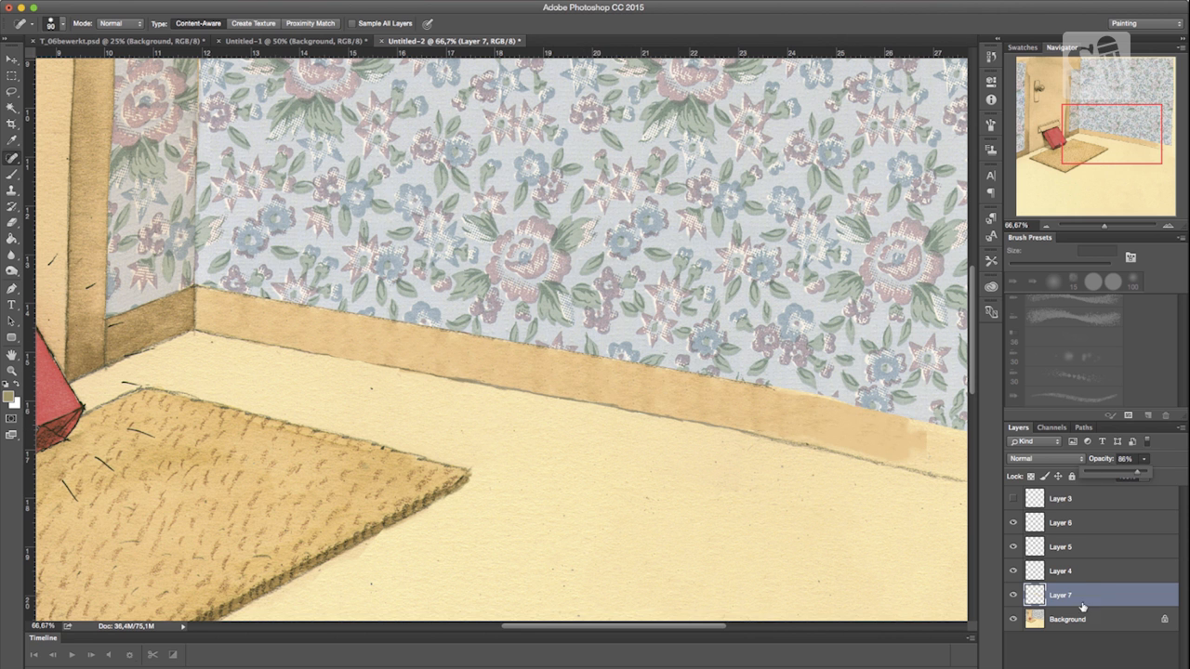
{"action": "left_click", "coordinate": [1083, 604]}
{"action": "key", "text": "super+e"}
Lasso the upper part of the red parcel below the letterbox lid, apply Content-Aware Fill twice at 100% opacity, and deselect.
{"action": "left_click_drag", "start_coordinate": [368, 579], "coordinate": [839, 518]}
{"action": "key", "text": "l"}
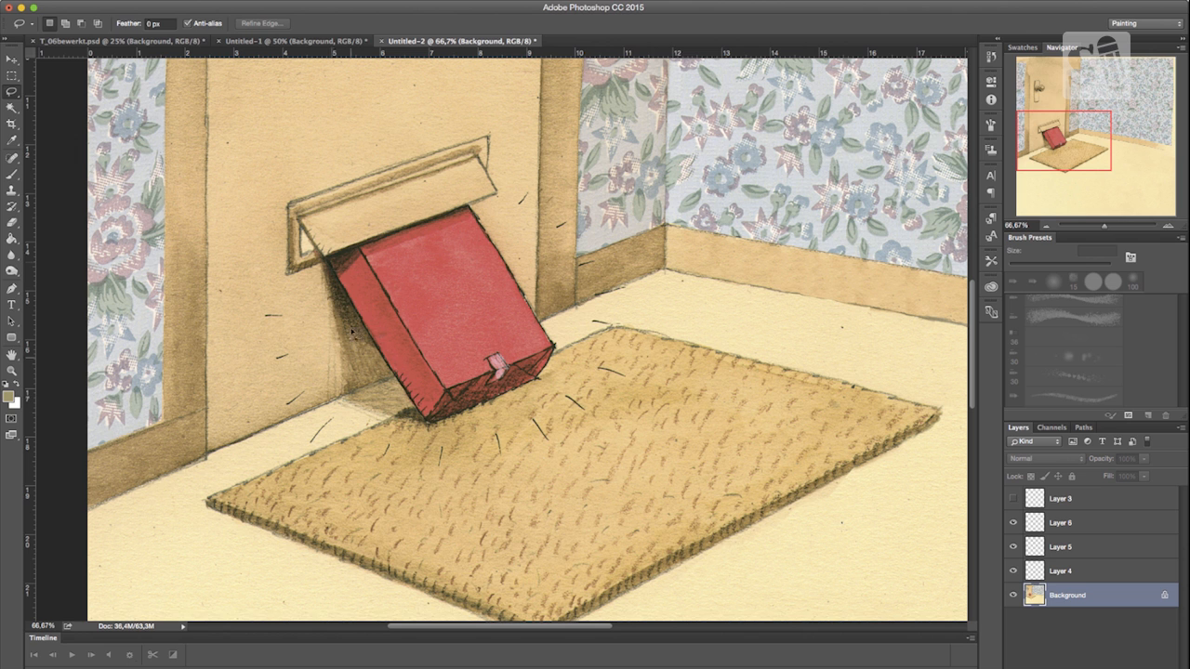
{"action": "left_click_drag", "start_coordinate": [342, 263], "coordinate": [346, 265]}
{"action": "key", "text": "shift+BackSpace"}
{"action": "key", "text": "Return"}
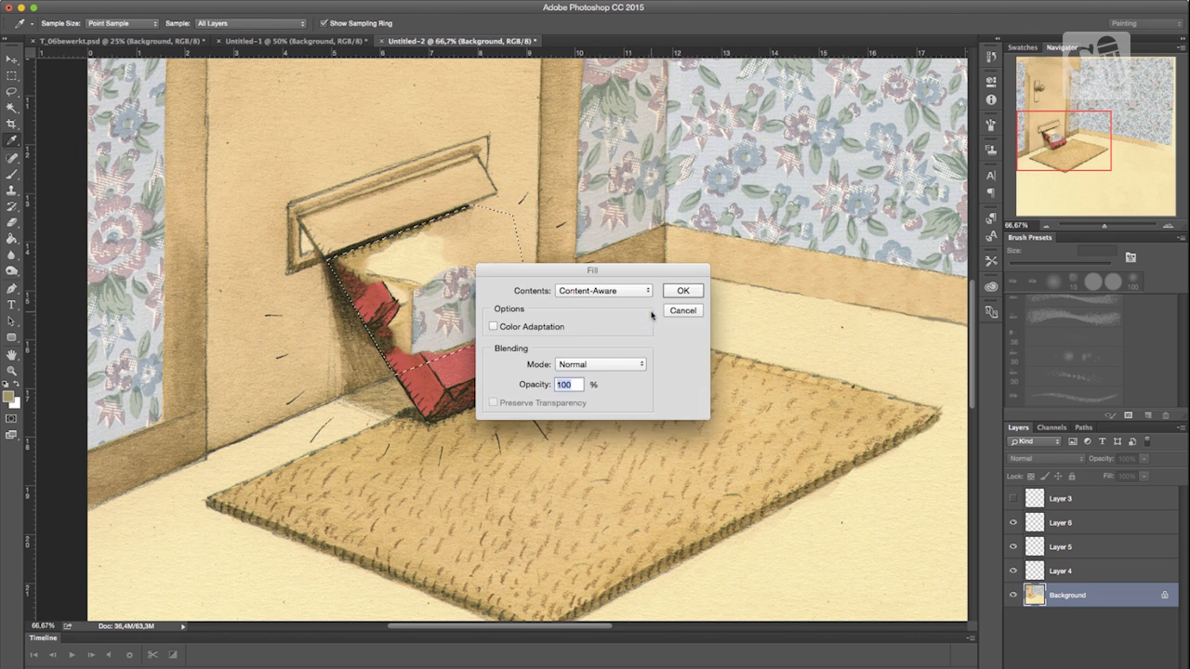
{"action": "key", "text": "shift+BackSpace"}
{"action": "key", "text": "Return"}
{"action": "key", "text": "super+d"}
Remove the stray motion marks around the parcel on the door, floor and mat with the Spot Healing Brush.
{"action": "key", "text": "e"}
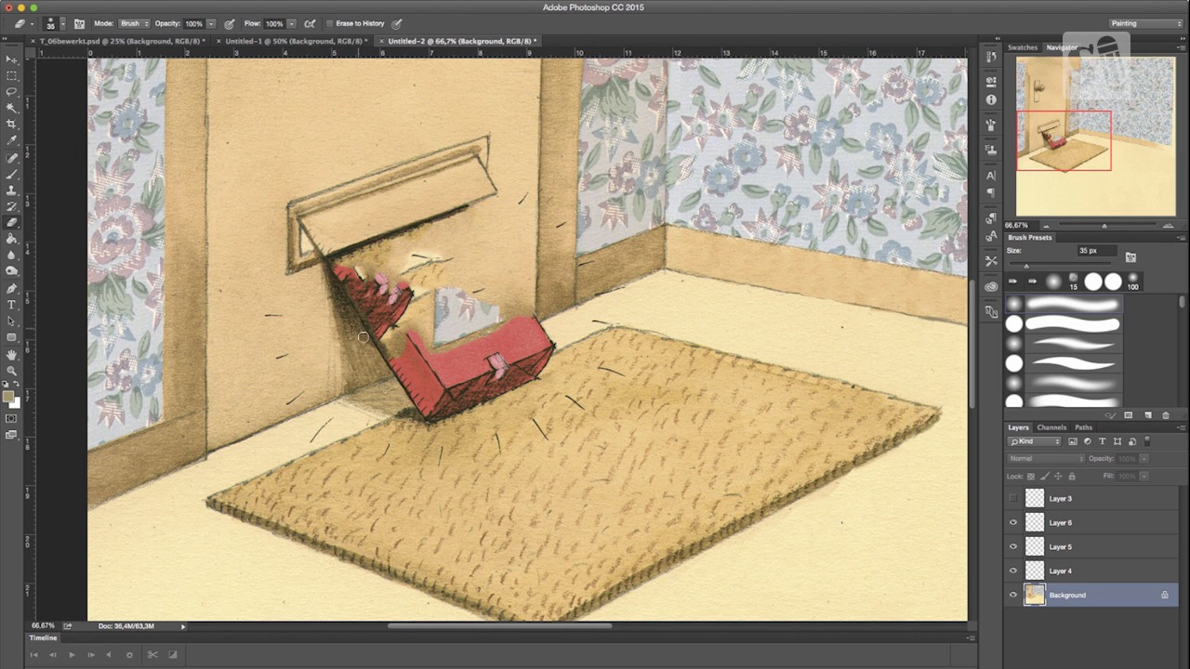
{"action": "key", "text": "s"}
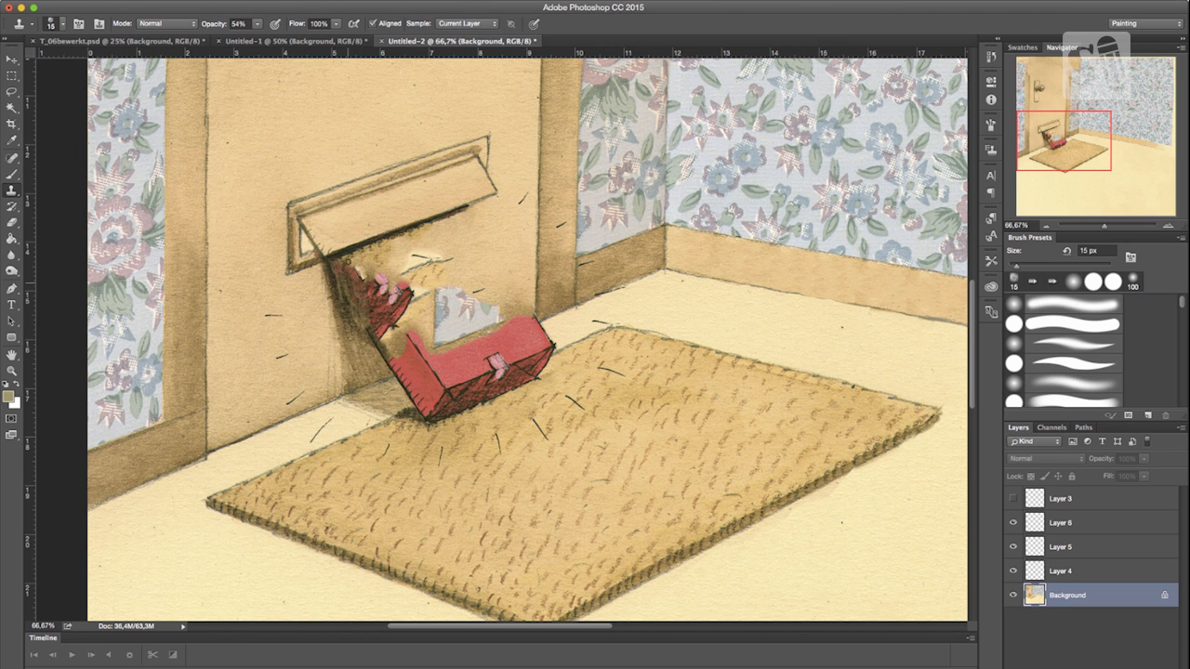
{"action": "key", "text": "e"}
{"action": "key", "text": "j"}
{"action": "left_click_drag", "start_coordinate": [266, 315], "coordinate": [281, 316]}
{"action": "left_click_drag", "start_coordinate": [276, 358], "coordinate": [287, 355]}
{"action": "left_click_drag", "start_coordinate": [303, 398], "coordinate": [287, 403]}
{"action": "left_click_drag", "start_coordinate": [311, 441], "coordinate": [332, 419]}
{"action": "left_click_drag", "start_coordinate": [533, 419], "coordinate": [547, 437]}
{"action": "left_click_drag", "start_coordinate": [567, 397], "coordinate": [584, 409]}
{"action": "left_click", "coordinate": [583, 267]}
Paint over the remaining red parcel and the wallpaper patch below the letterbox lid with the content-aware Spot Healing Brush.
{"action": "mouse_move", "coordinate": [438, 405]}
{"action": "left_mouse_down"}
{"action": "mouse_move", "coordinate": [470, 406]}
{"action": "mouse_move", "coordinate": [544, 378]}
{"action": "mouse_move", "coordinate": [542, 368]}
{"action": "mouse_move", "coordinate": [410, 382]}
{"action": "mouse_move", "coordinate": [381, 340]}
{"action": "left_mouse_up"}
{"action": "left_click_drag", "start_coordinate": [377, 291], "coordinate": [363, 282]}
{"action": "left_click", "coordinate": [476, 300]}
{"action": "mouse_move", "coordinate": [438, 281]}
{"action": "left_mouse_down"}
{"action": "mouse_move", "coordinate": [475, 293]}
{"action": "mouse_move", "coordinate": [444, 316]}
{"action": "left_mouse_up"}
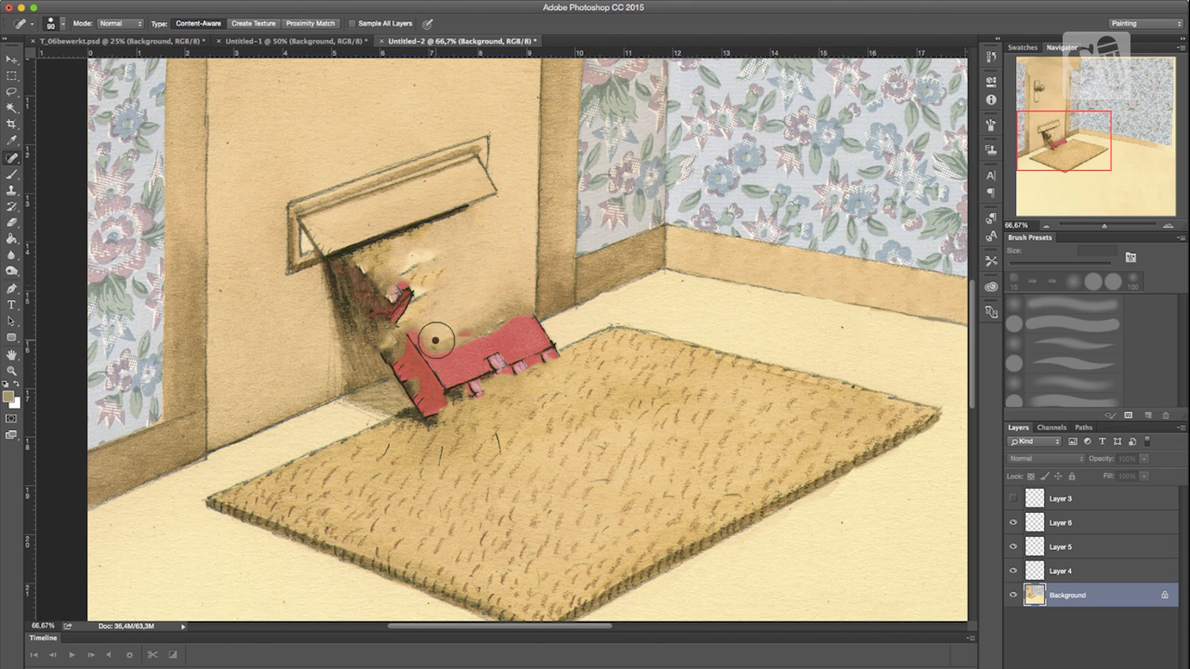
{"action": "left_click_drag", "start_coordinate": [415, 264], "coordinate": [448, 248]}
{"action": "left_click", "coordinate": [438, 350]}
{"action": "mouse_move", "coordinate": [511, 318]}
{"action": "left_mouse_down"}
{"action": "mouse_move", "coordinate": [429, 335]}
{"action": "mouse_move", "coordinate": [390, 287]}
{"action": "left_mouse_up"}
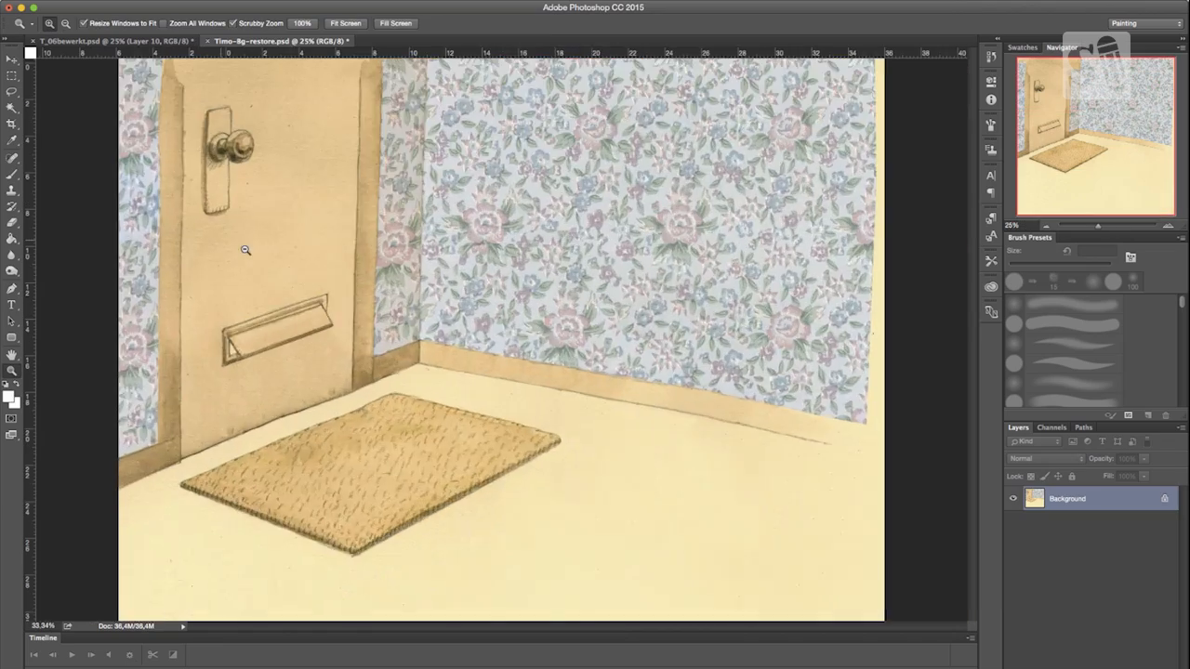
Inspect the restored background in Timo-Bg-restore.psd up close, checking the door, letterbox, mat, wallpaper and skirting board.
{"action": "left_click_drag", "start_coordinate": [244, 247], "coordinate": [109, 201]}
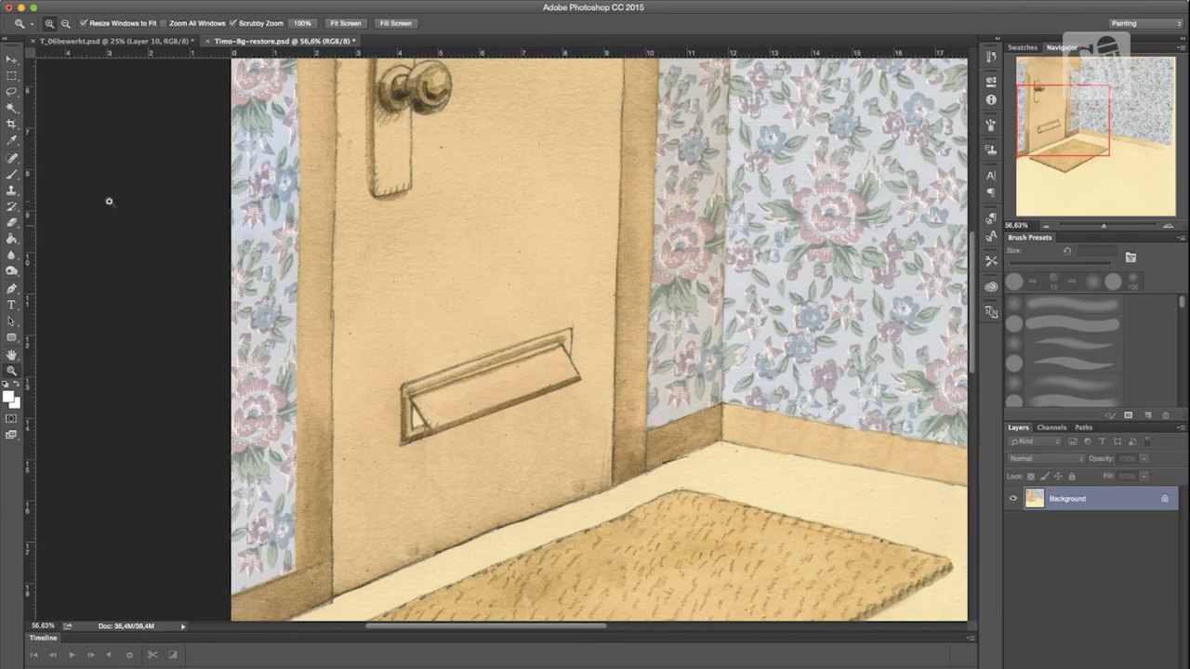
{"action": "left_click_drag", "start_coordinate": [574, 321], "coordinate": [241, 383]}
{"action": "left_click_drag", "start_coordinate": [423, 260], "coordinate": [192, 204]}
{"action": "left_click_drag", "start_coordinate": [290, 341], "coordinate": [608, 315]}
{"action": "left_click_drag", "start_coordinate": [523, 415], "coordinate": [662, 285]}
{"action": "left_click_drag", "start_coordinate": [437, 379], "coordinate": [369, 335]}
{"action": "left_click_drag", "start_coordinate": [562, 350], "coordinate": [360, 357]}
{"action": "left_click_drag", "start_coordinate": [634, 379], "coordinate": [569, 391]}
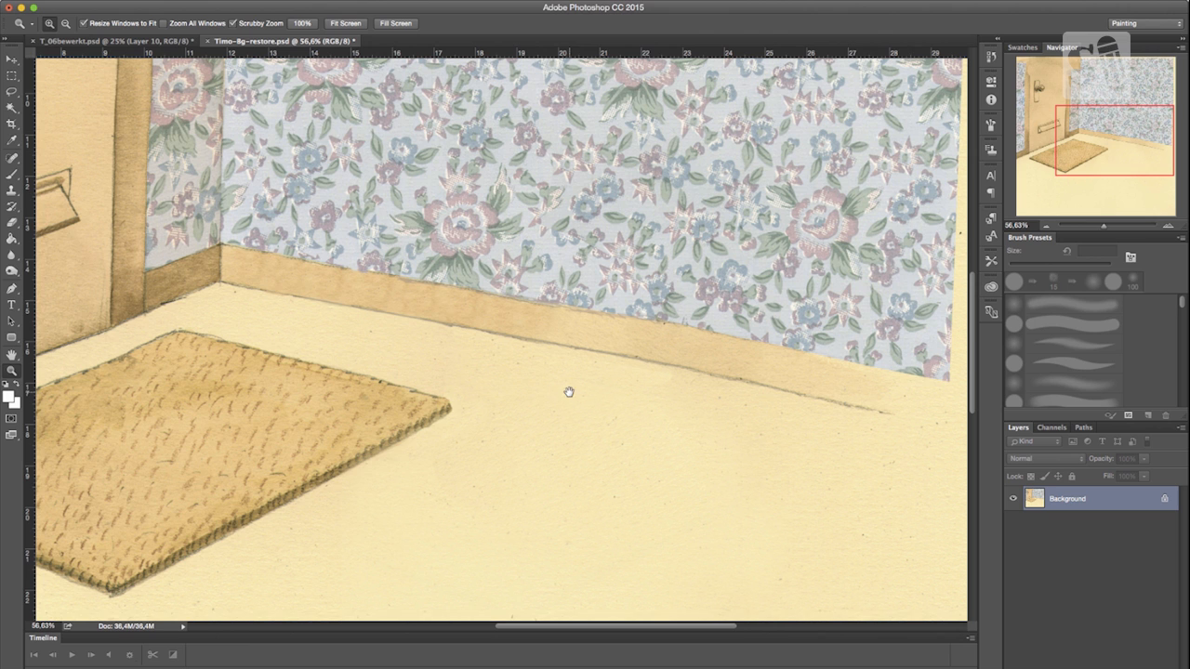
{"action": "key", "text": "super+minus"}
{"action": "key", "text": "super+minus"}
{"action": "key", "text": "super+minus"}
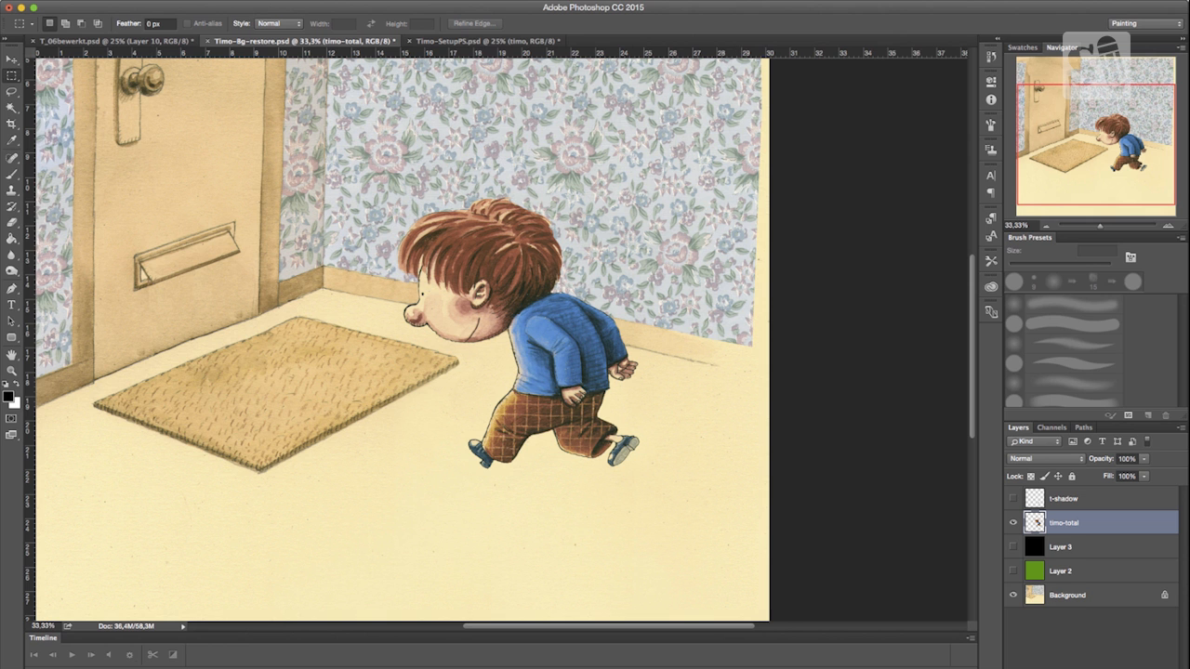
Show the black Layer 3 behind the boy and duplicate the timo-total layer as timo-head.
{"action": "key", "text": "super+plus"}
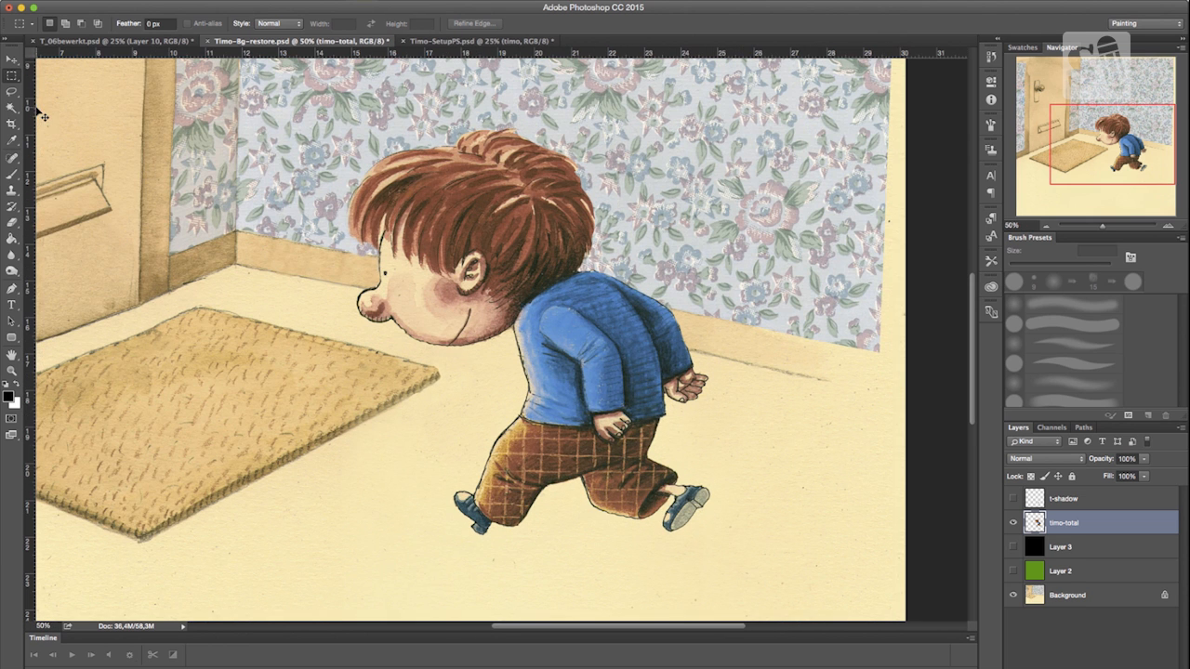
{"action": "left_click", "coordinate": [1013, 548]}
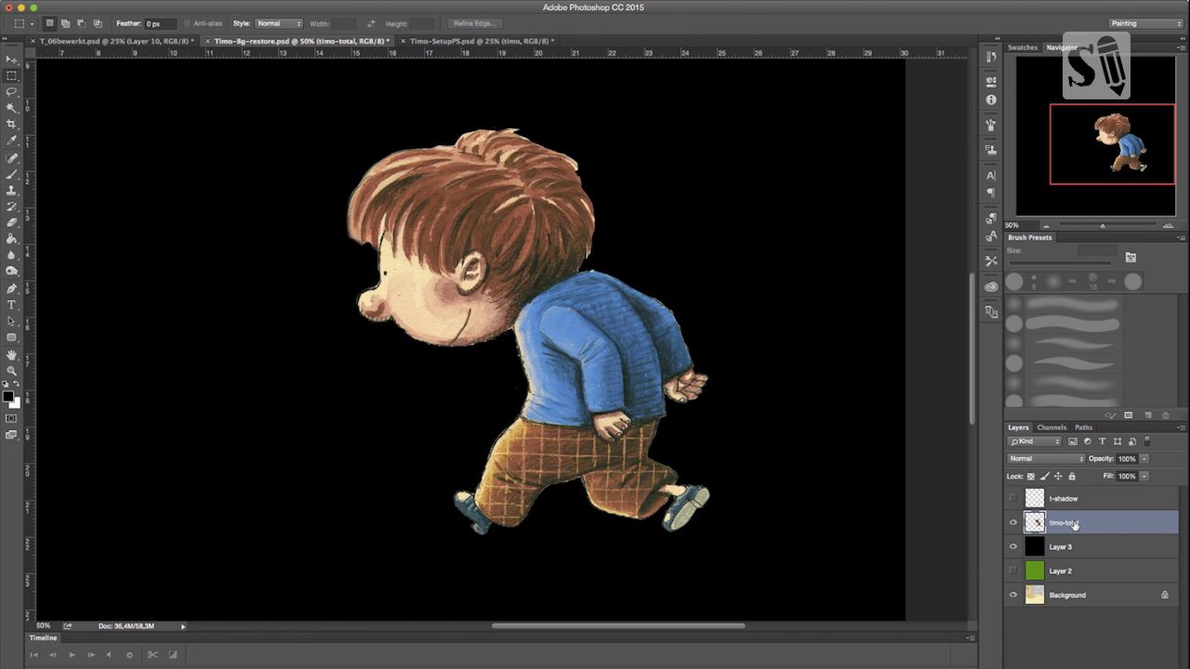
{"action": "key", "text": "l"}
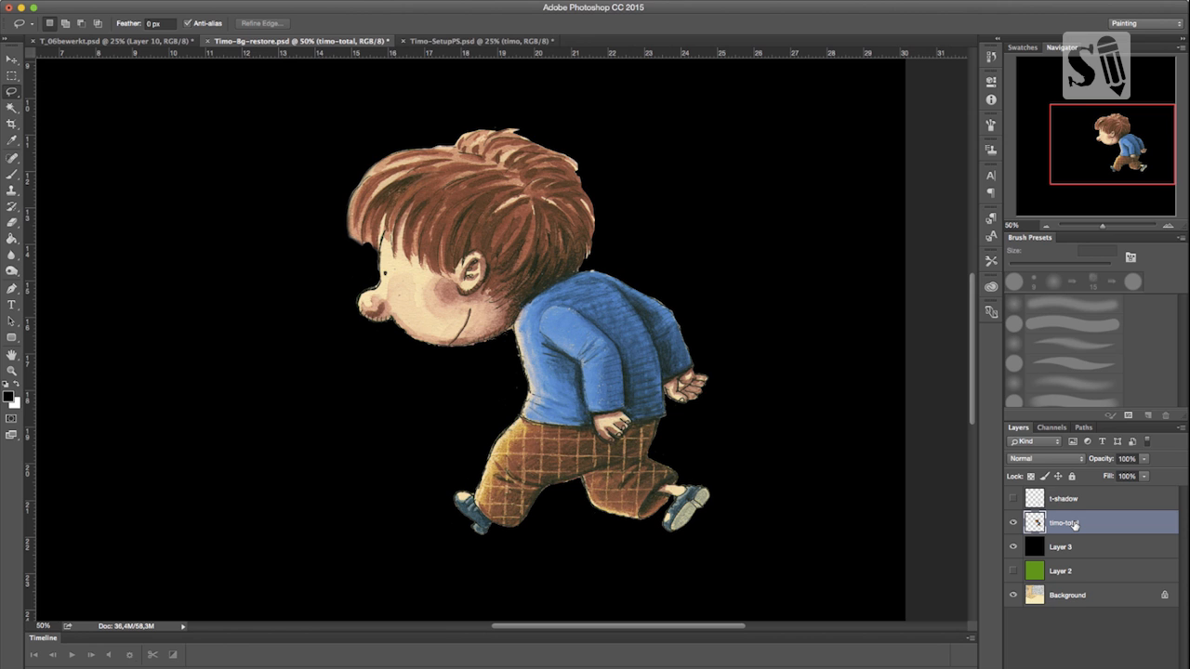
{"action": "key", "text": "ctrl+j"}
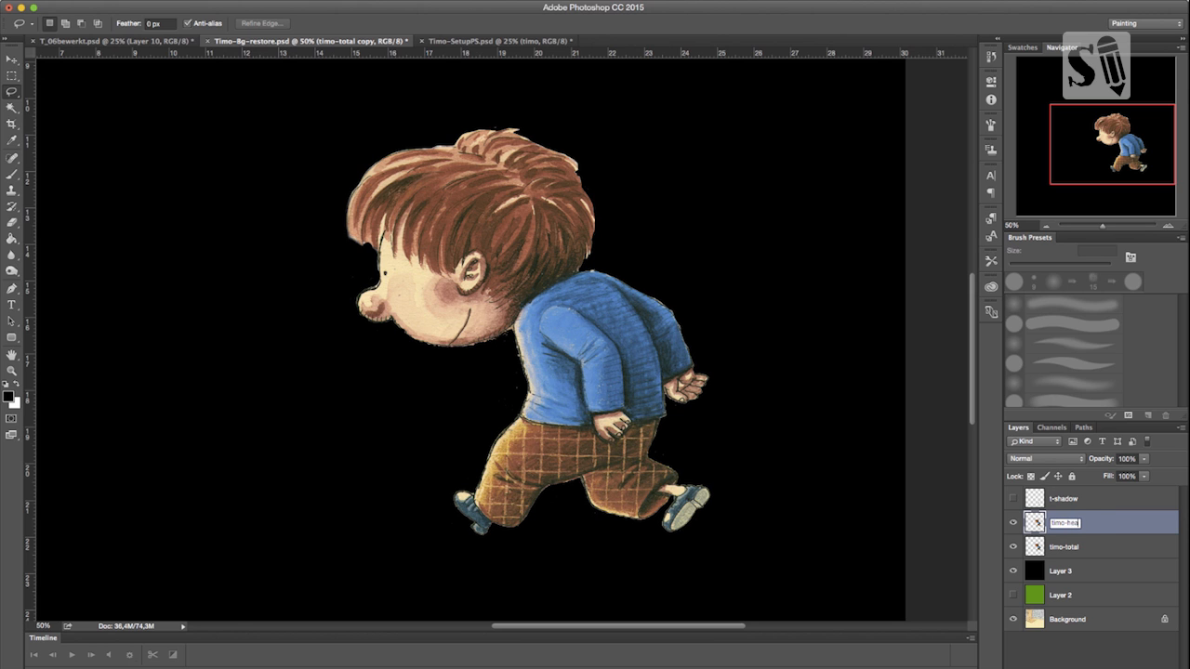
{"action": "key", "text": "Return"}
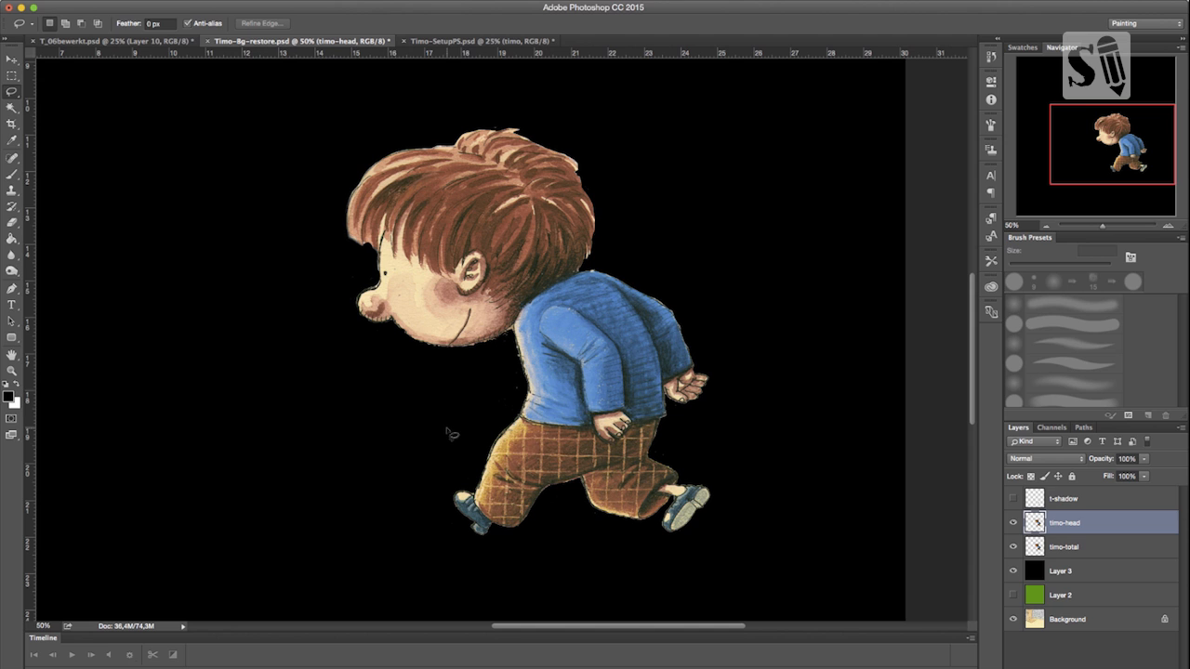
Lasso the boy's body below the head, delete it from timo-head, deselect, and hide the timo-total layer.
{"action": "left_click_drag", "start_coordinate": [443, 562], "coordinate": [460, 421]}
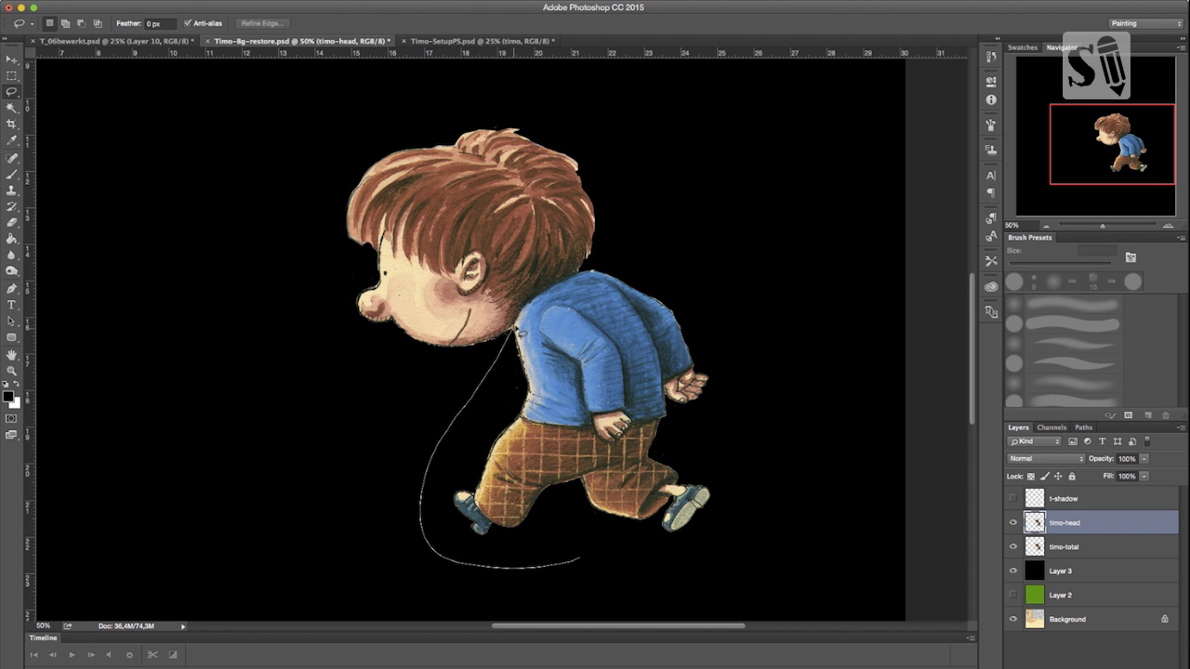
{"action": "mouse_move", "coordinate": [777, 375]}
{"action": "left_mouse_down"}
{"action": "mouse_move", "coordinate": [511, 577]}
{"action": "mouse_move", "coordinate": [484, 569]}
{"action": "left_mouse_up"}
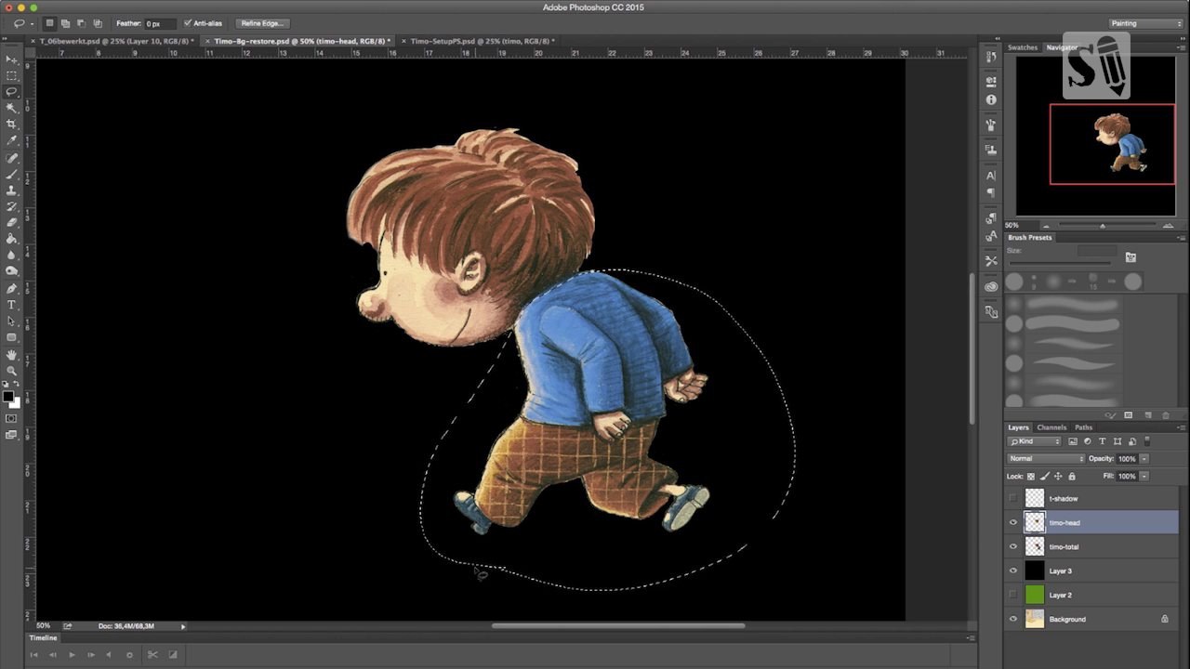
{"action": "left_click", "coordinate": [1013, 547]}
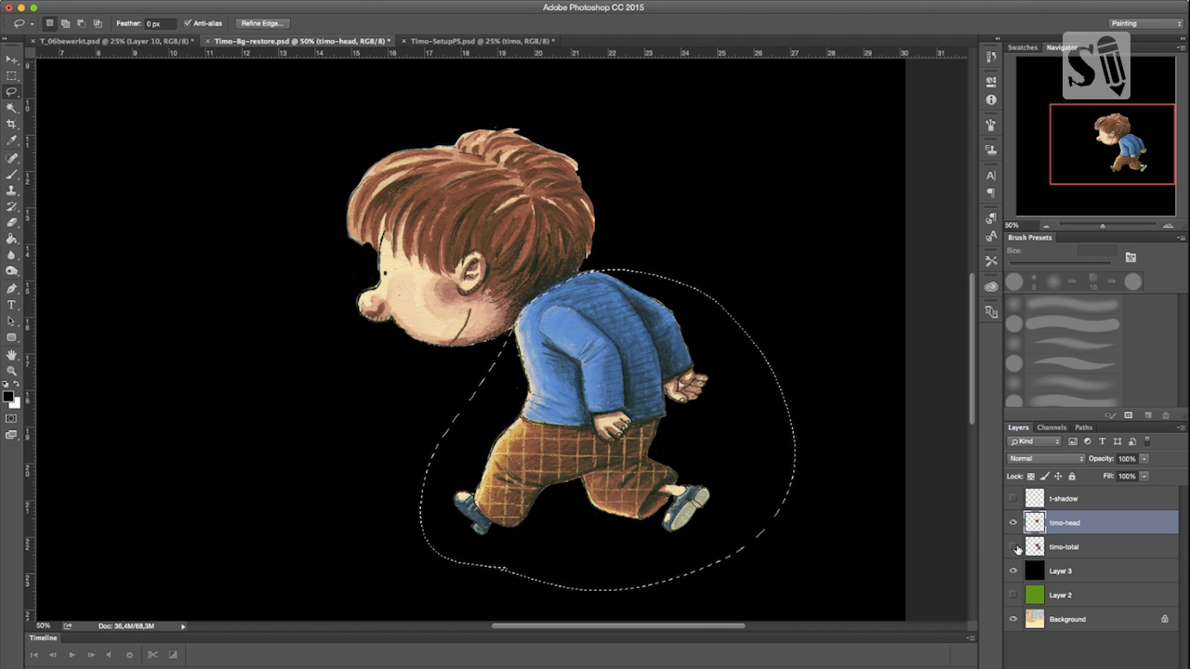
{"action": "left_click", "coordinate": [1097, 546]}
{"action": "left_click", "coordinate": [908, 481]}
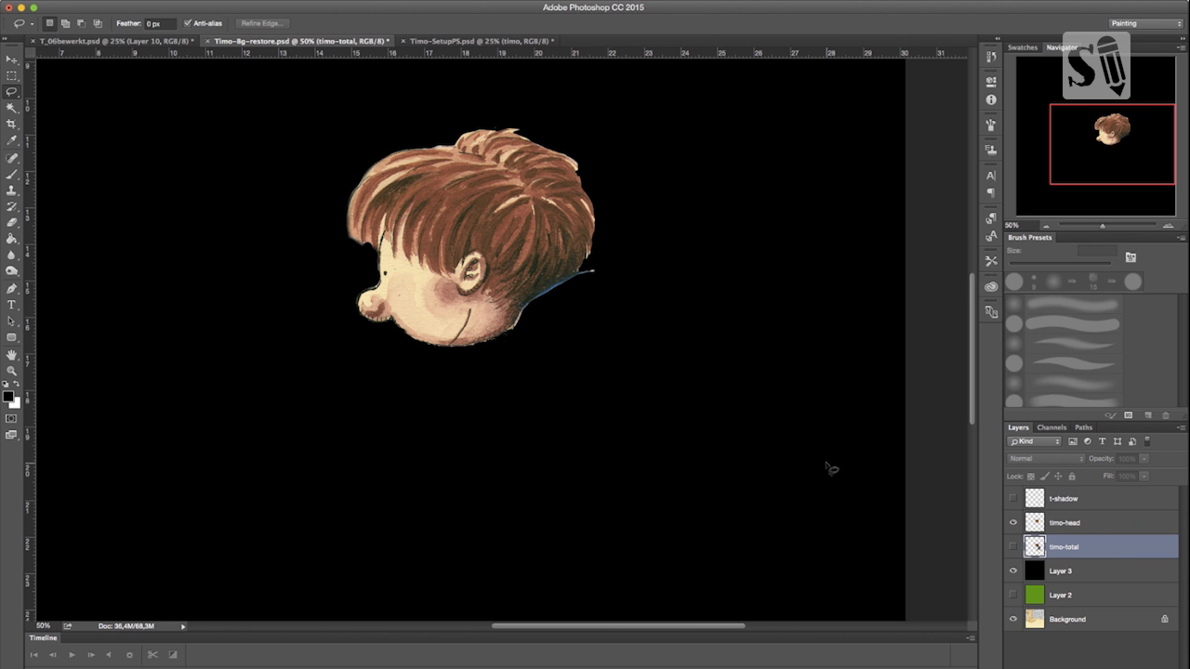
Swap the black backdrop for the green Layer 2 and erase the blue sweater fringe behind the head on timo-head.
{"action": "key", "text": "e"}
{"action": "left_click", "coordinate": [1013, 571]}
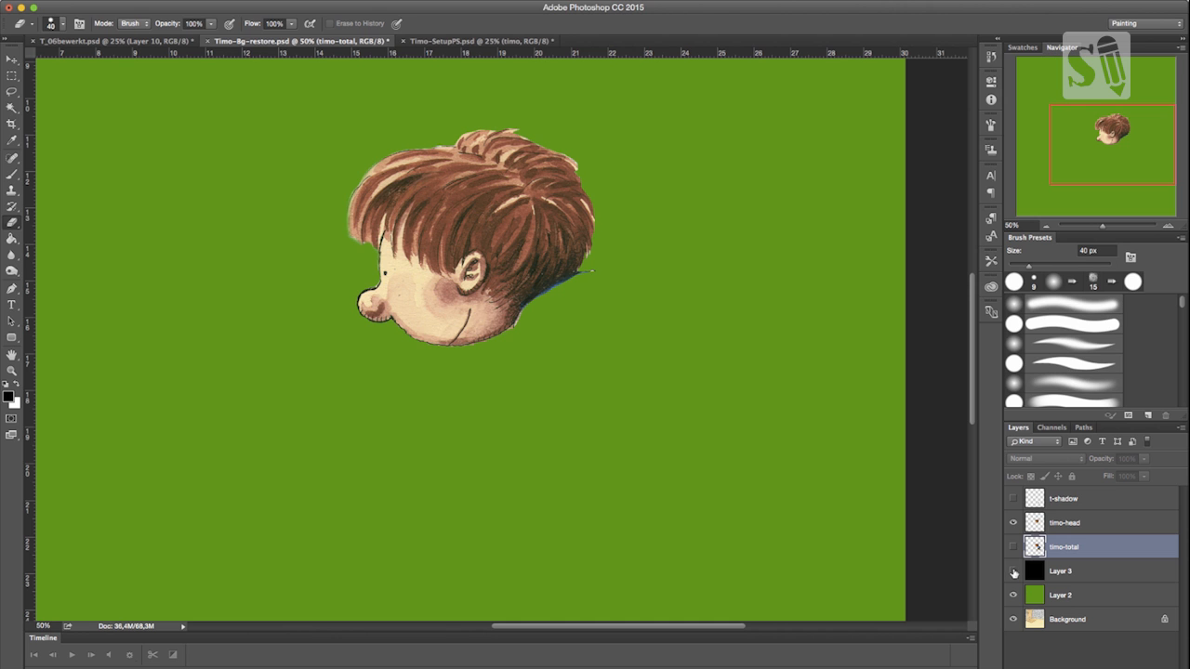
{"action": "left_click", "coordinate": [593, 274]}
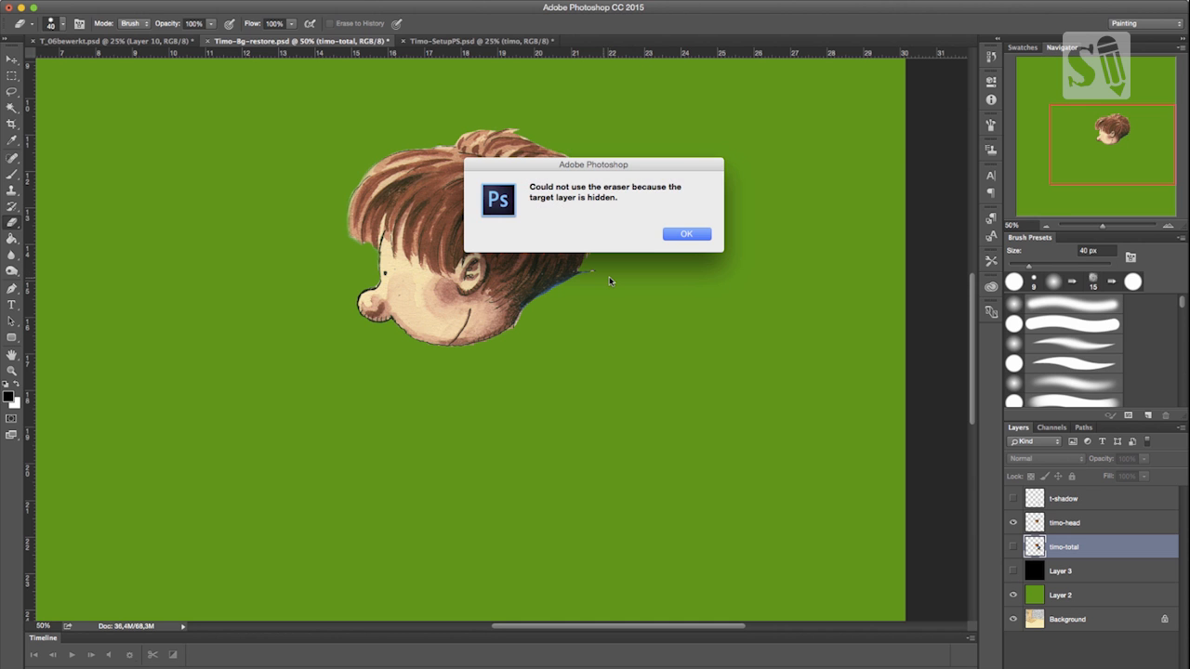
{"action": "left_click", "coordinate": [698, 240]}
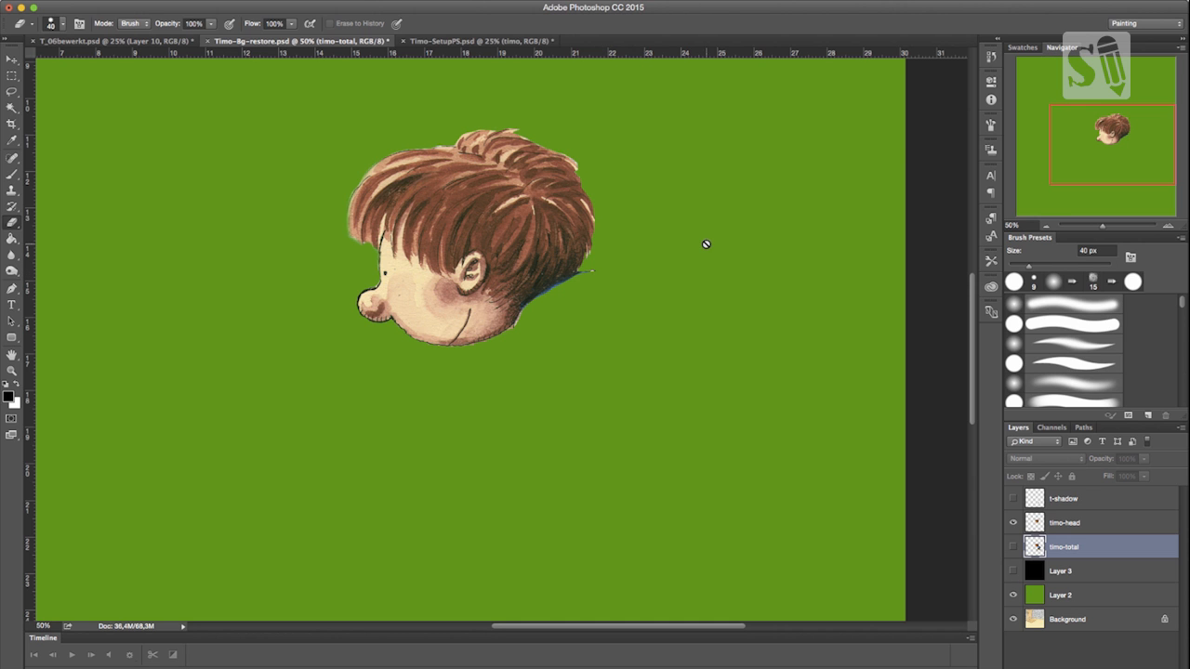
{"action": "left_click", "coordinate": [1069, 524]}
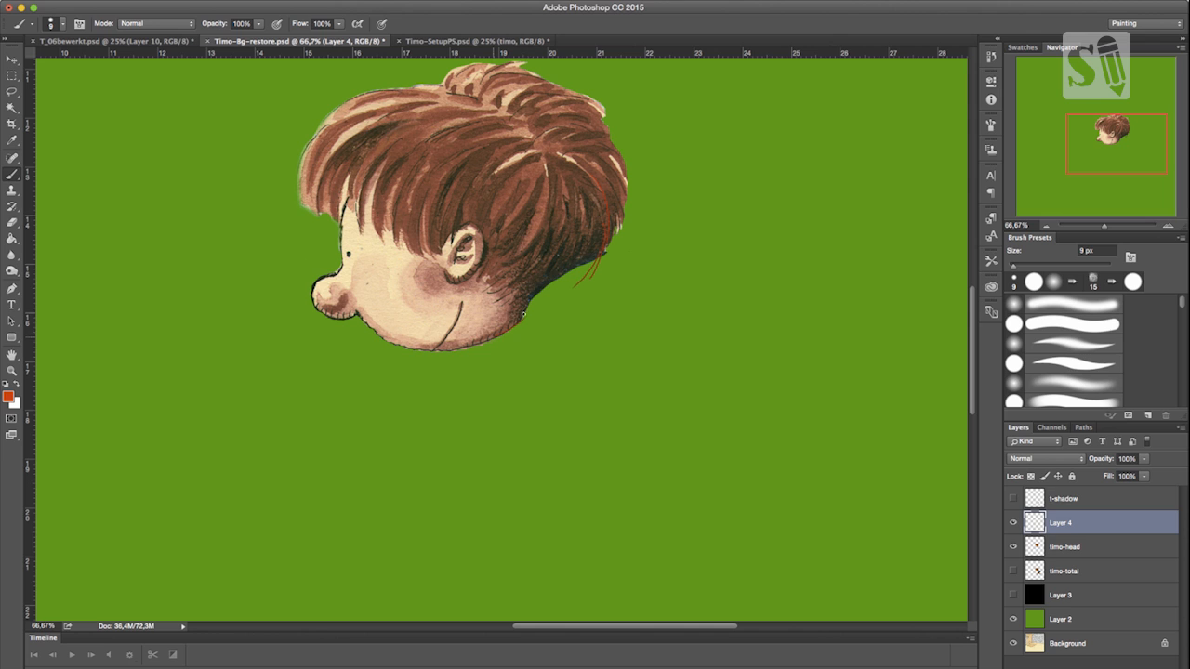
Sketch the missing nape in red on Layer 4 and clone dark hair into it on timo-head at 54% opacity.
{"action": "mouse_move", "coordinate": [527, 310]}
{"action": "left_mouse_down"}
{"action": "mouse_move", "coordinate": [613, 208]}
{"action": "mouse_move", "coordinate": [591, 278]}
{"action": "mouse_move", "coordinate": [580, 287]}
{"action": "mouse_move", "coordinate": [579, 272]}
{"action": "mouse_move", "coordinate": [533, 310]}
{"action": "left_mouse_up"}
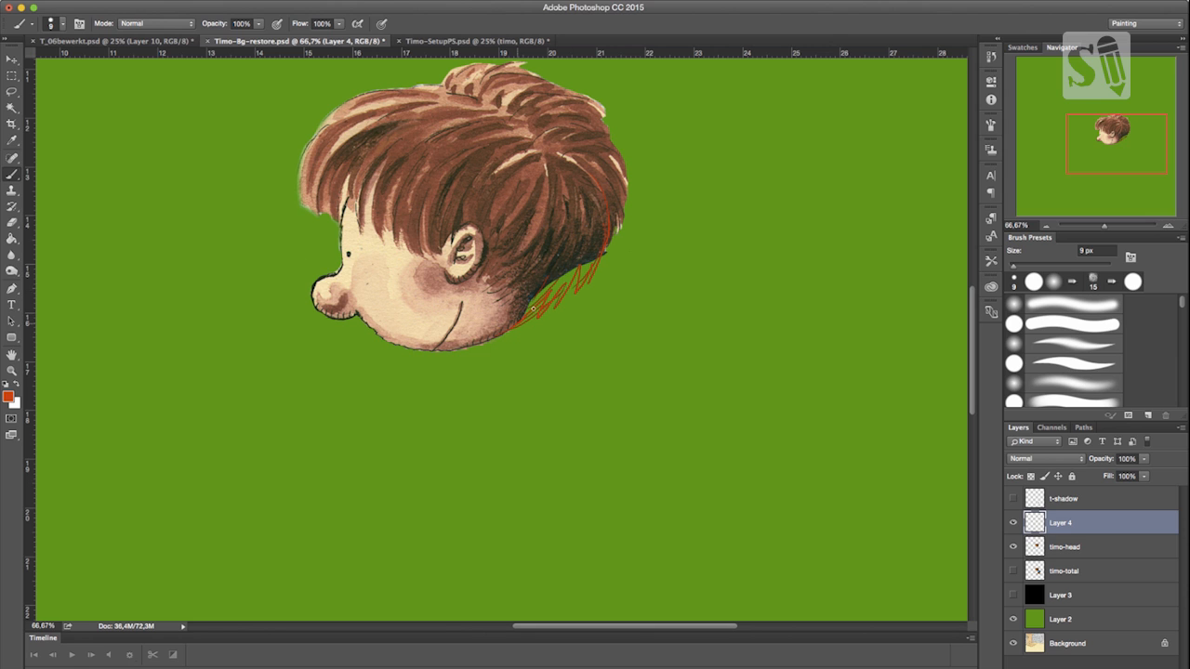
{"action": "key", "text": "alt+bracketleft"}
{"action": "key", "text": "s"}
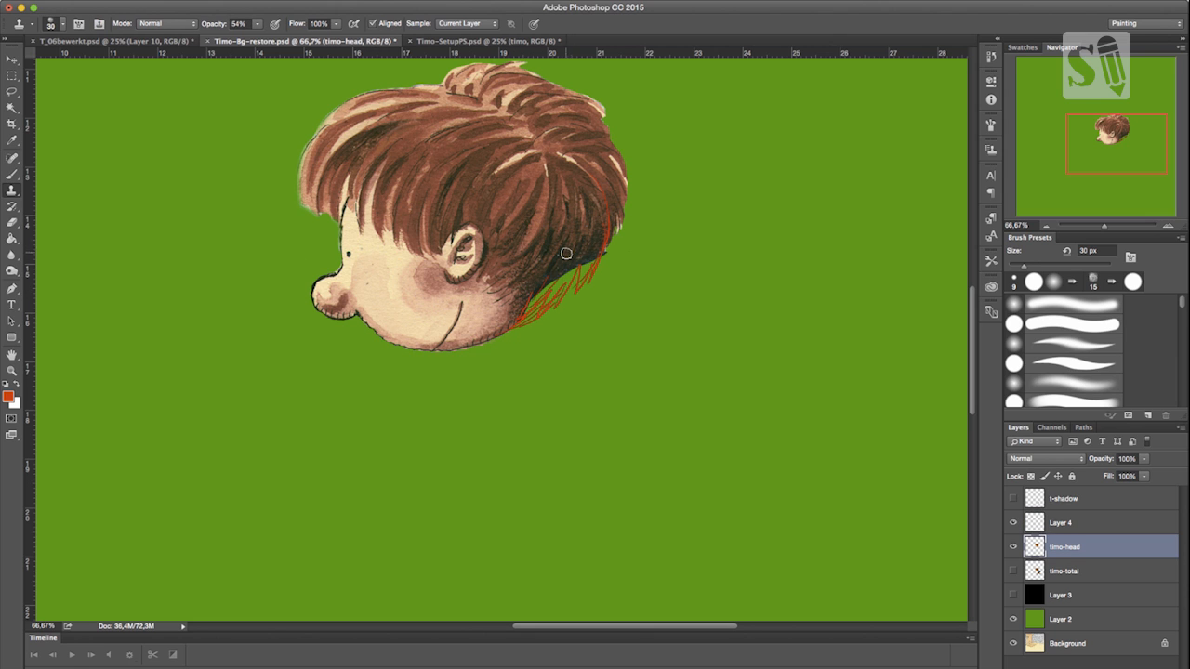
{"action": "left_click", "coordinate": [571, 257], "text": "alt"}
{"action": "left_click_drag", "start_coordinate": [556, 271], "coordinate": [542, 294]}
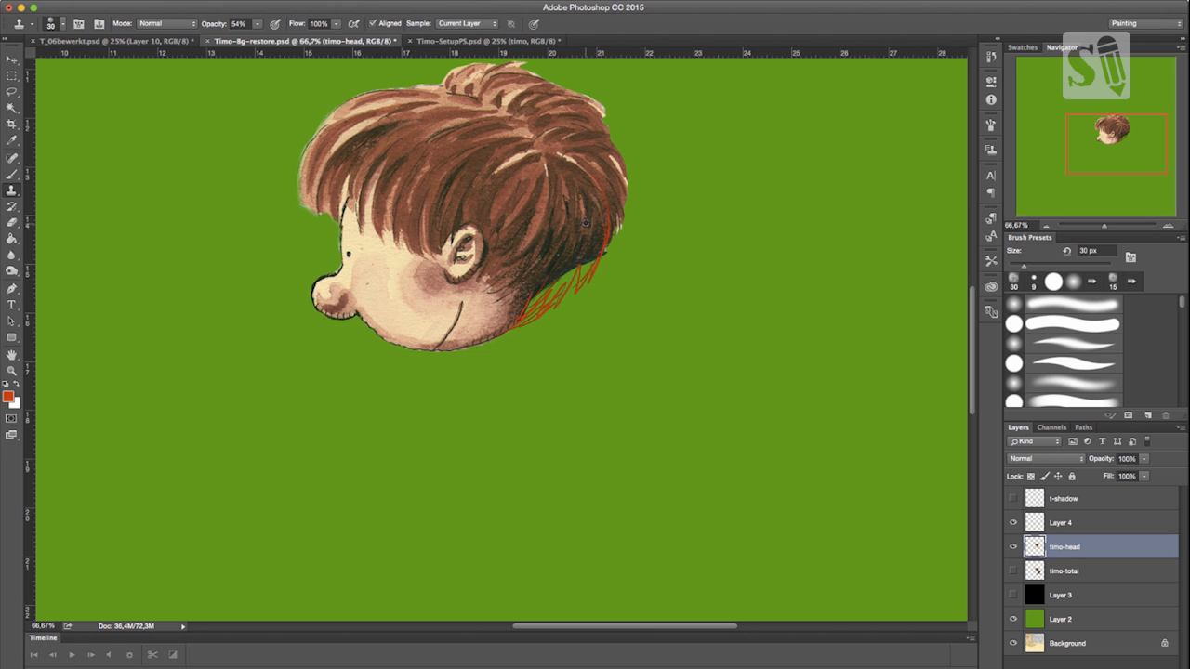
{"action": "left_click_drag", "start_coordinate": [568, 270], "coordinate": [555, 294]}
Raise the Clone Stamp opacity to 100% and extend the cloned dark hair across the red-sketched nape.
{"action": "left_click", "coordinate": [257, 24]}
{"action": "left_click_drag", "start_coordinate": [261, 39], "coordinate": [393, 58]}
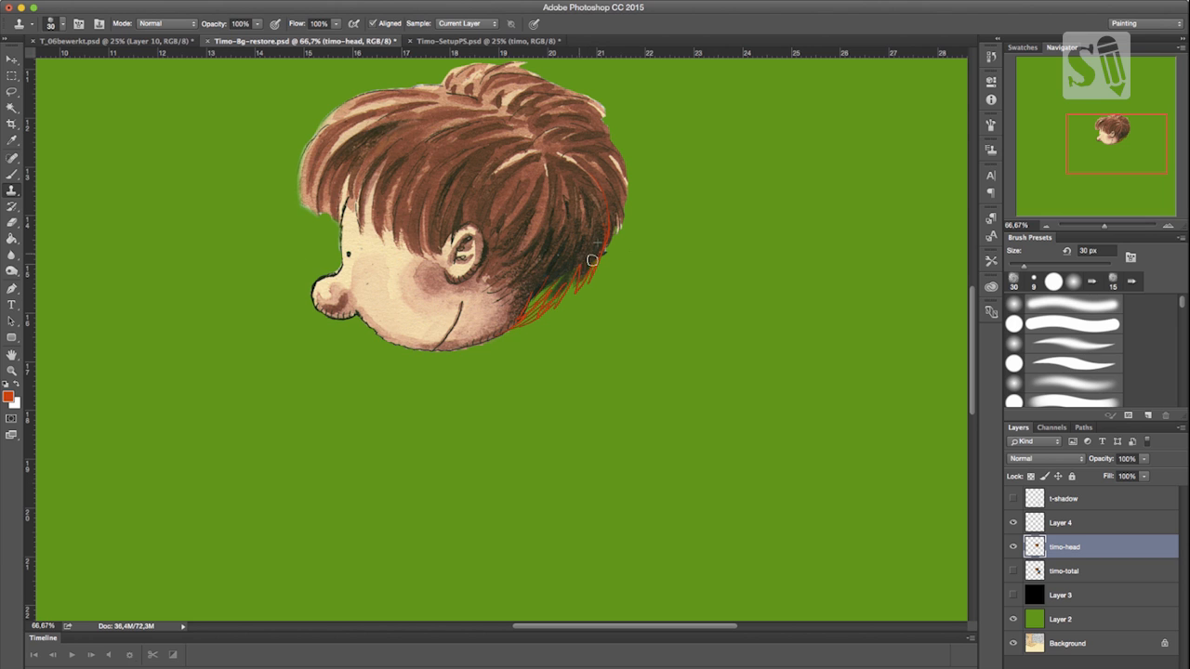
{"action": "mouse_move", "coordinate": [584, 275]}
{"action": "left_mouse_down"}
{"action": "mouse_move", "coordinate": [594, 259]}
{"action": "mouse_move", "coordinate": [525, 317]}
{"action": "left_mouse_up"}
{"action": "left_click", "coordinate": [560, 261], "text": "alt"}
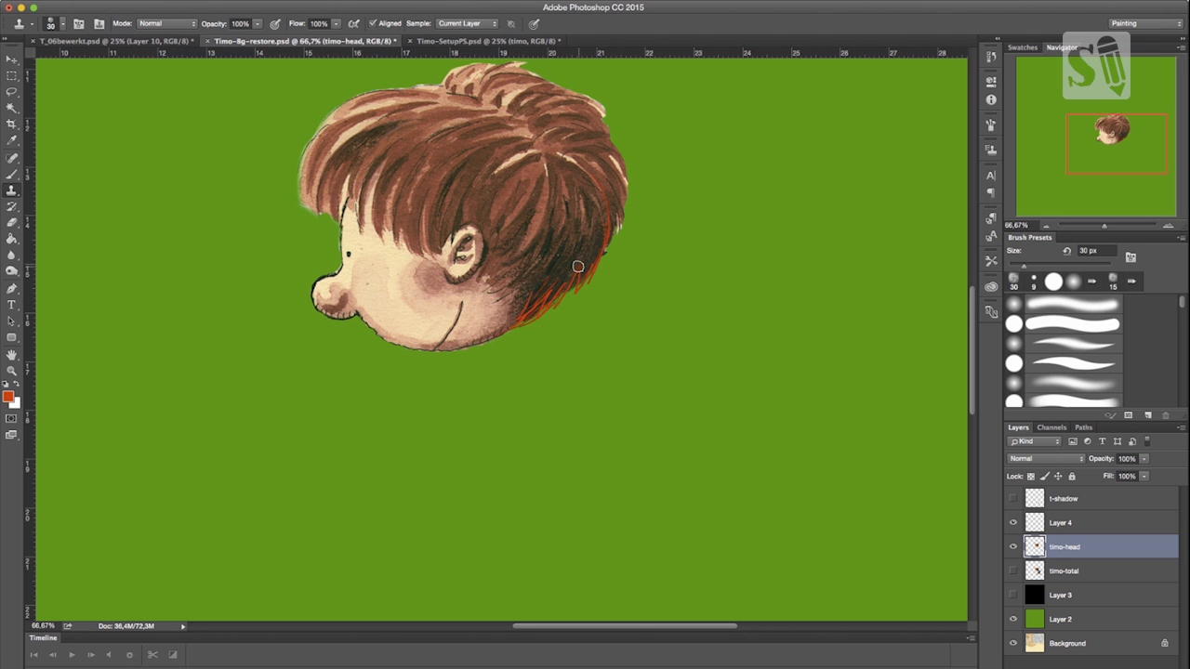
Lower the red sketch on Layer 4 to 39% opacity, then hide that layer.
{"action": "left_click", "coordinate": [1083, 528]}
{"action": "left_click", "coordinate": [1144, 458]}
{"action": "left_click_drag", "start_coordinate": [1136, 476], "coordinate": [1108, 476]}
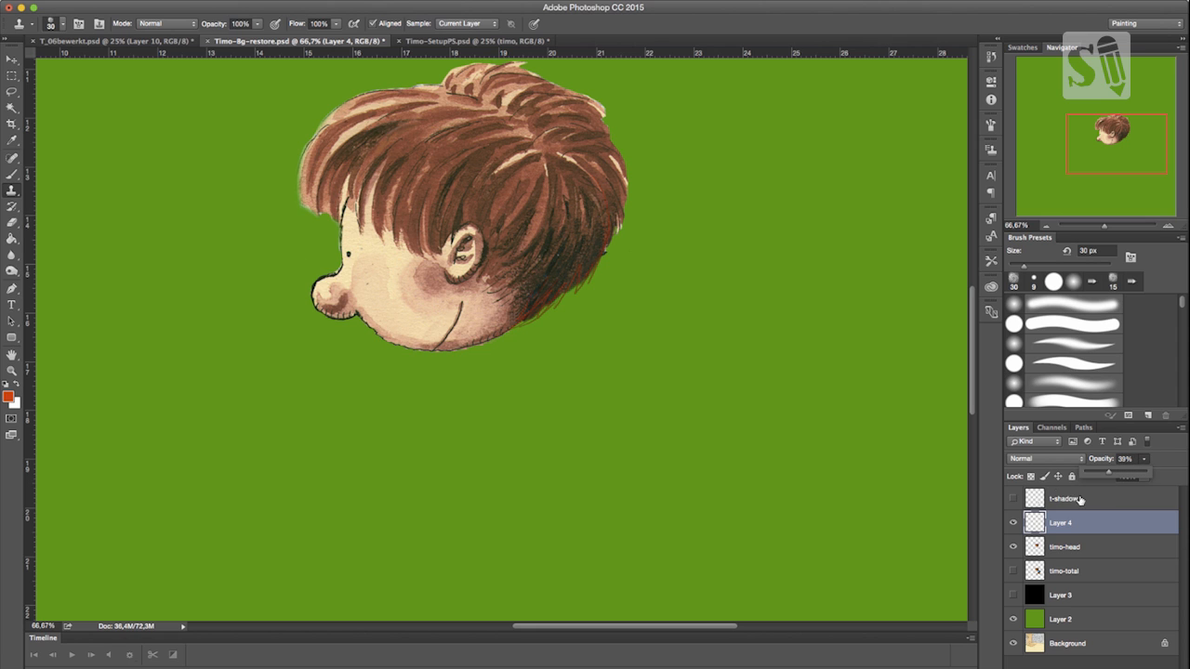
{"action": "left_click", "coordinate": [1014, 523]}
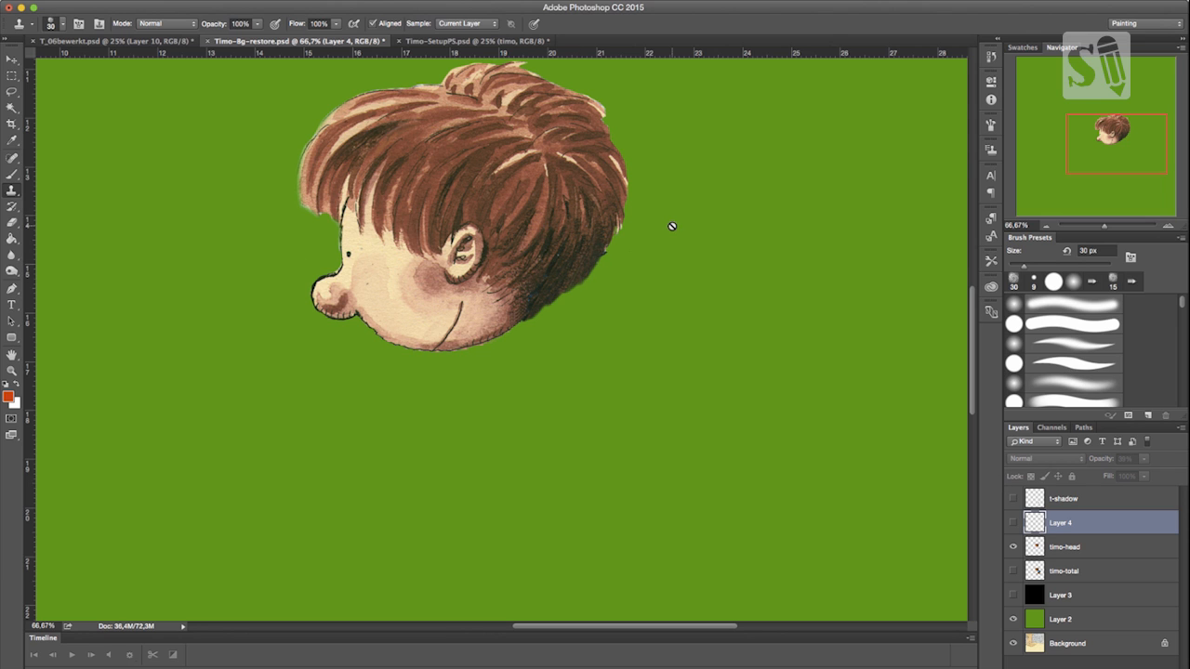
Paint fine dark hair strands along the nape on timo-head with a 3 px bristle-style brush.
{"action": "left_click", "coordinate": [1069, 547]}
{"action": "key", "text": "b"}
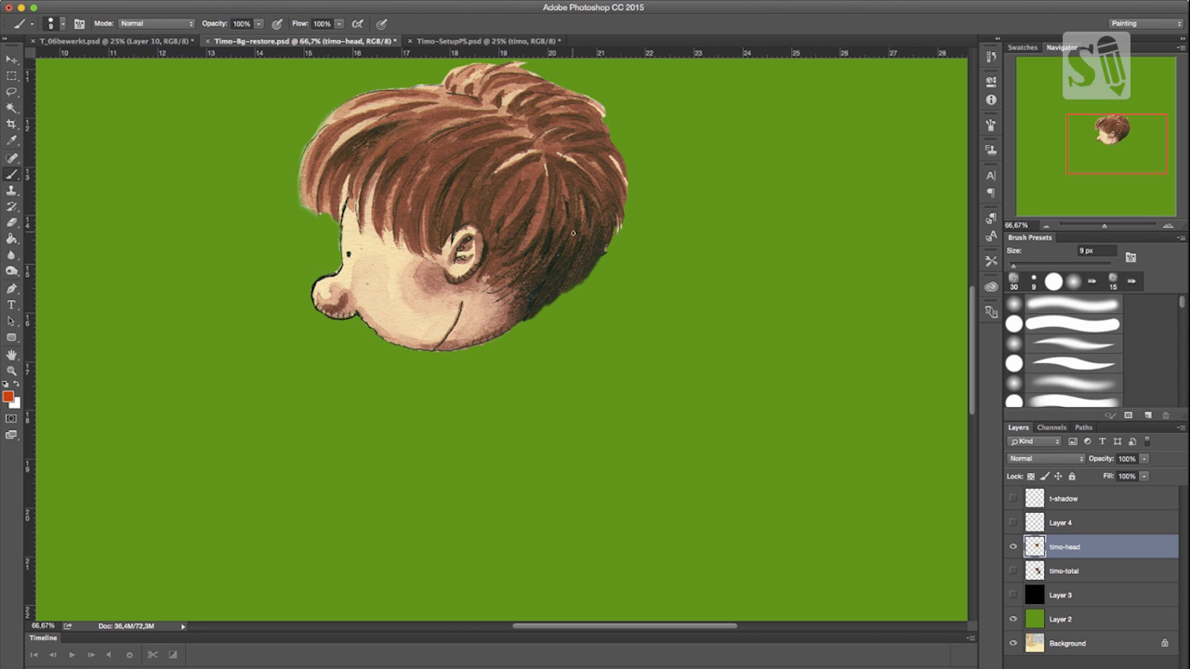
{"action": "right_click", "coordinate": [537, 258]}
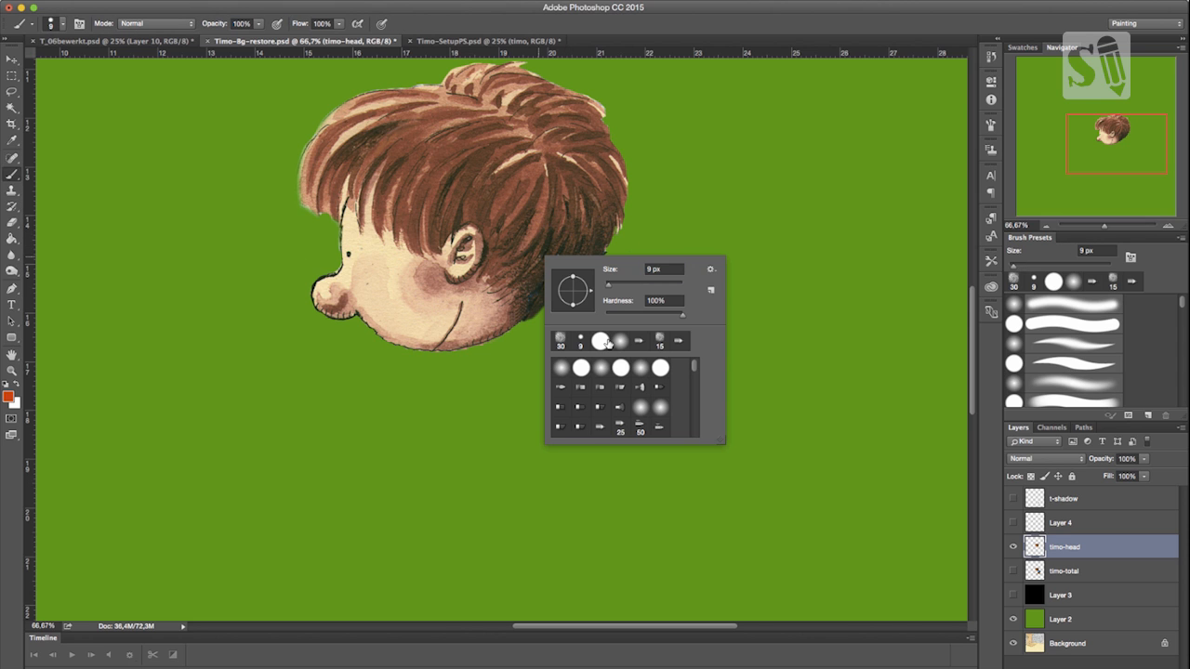
{"action": "left_click", "coordinate": [639, 343]}
{"action": "left_click_drag", "start_coordinate": [610, 285], "coordinate": [606, 286]}
{"action": "key", "text": "Return"}
{"action": "key", "text": "d"}
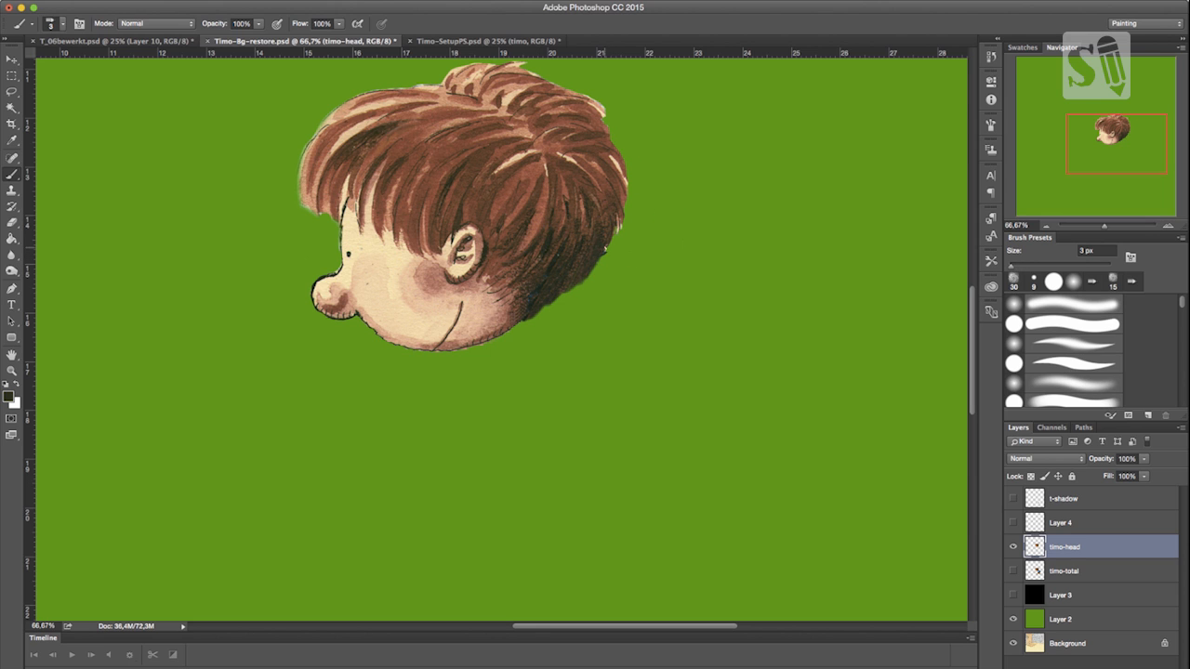
{"action": "left_click_drag", "start_coordinate": [589, 282], "coordinate": [600, 259]}
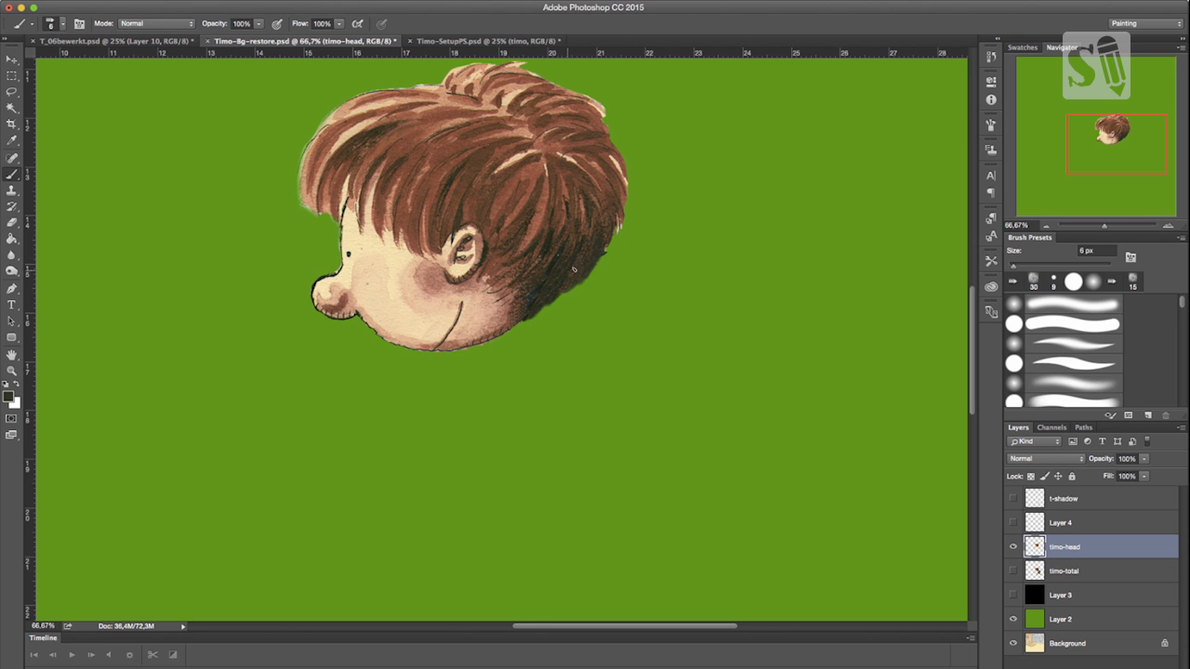
Refine the lower back hair edge with 6 px strokes in colours sampled from the hair and neck, and save the document.
{"action": "left_click_drag", "start_coordinate": [573, 256], "coordinate": [571, 254]}
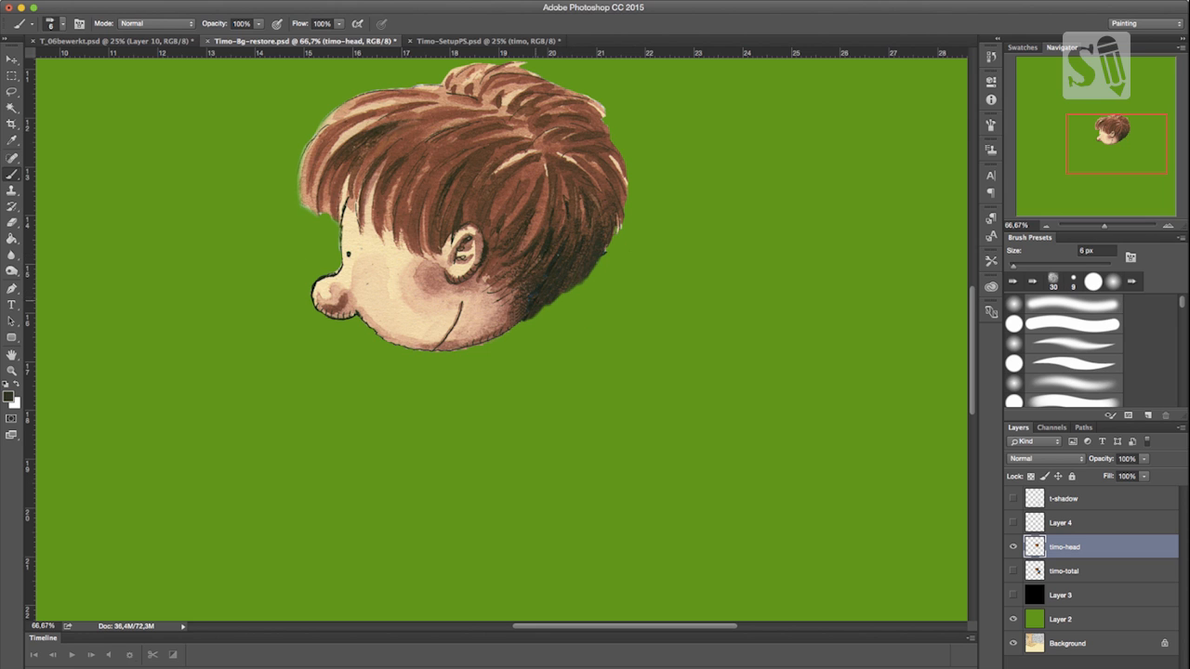
{"action": "left_click", "coordinate": [518, 284], "text": "alt"}
{"action": "left_click", "coordinate": [619, 220], "text": "alt"}
{"action": "left_click", "coordinate": [595, 240], "text": "alt"}
{"action": "left_click", "coordinate": [555, 297], "text": "alt"}
{"action": "left_click", "coordinate": [559, 265], "text": "alt"}
{"action": "key", "text": "super+s"}
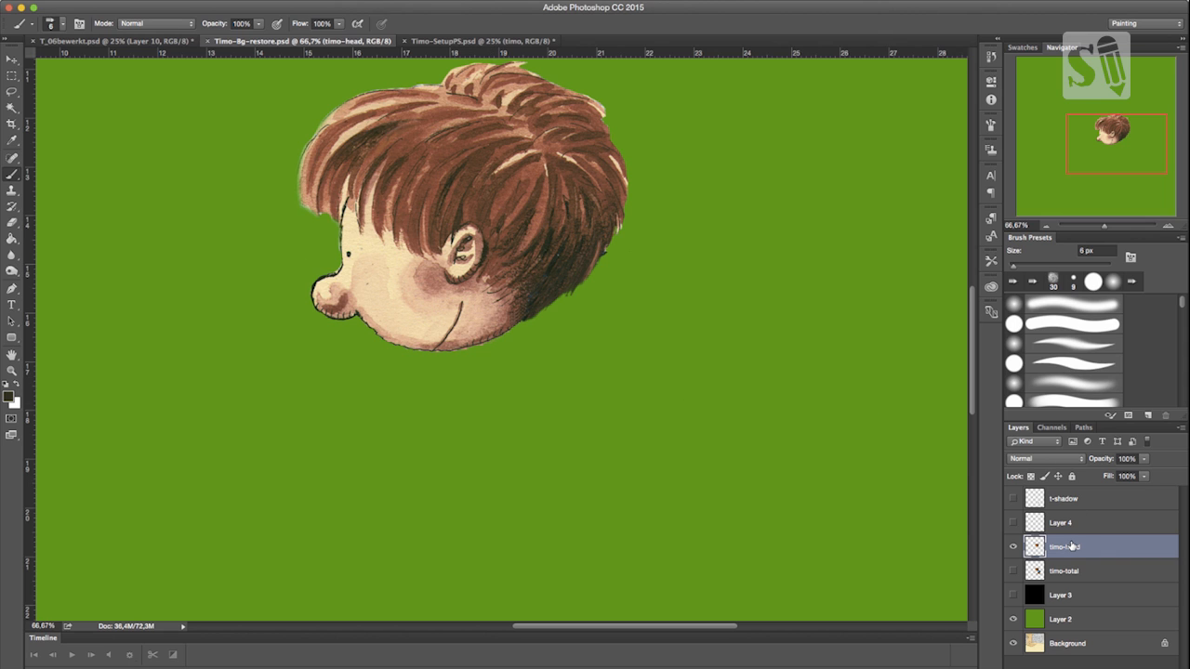
Lasso the boy's eye on timo-head and copy it onto its own layer.
{"action": "key", "text": "l"}
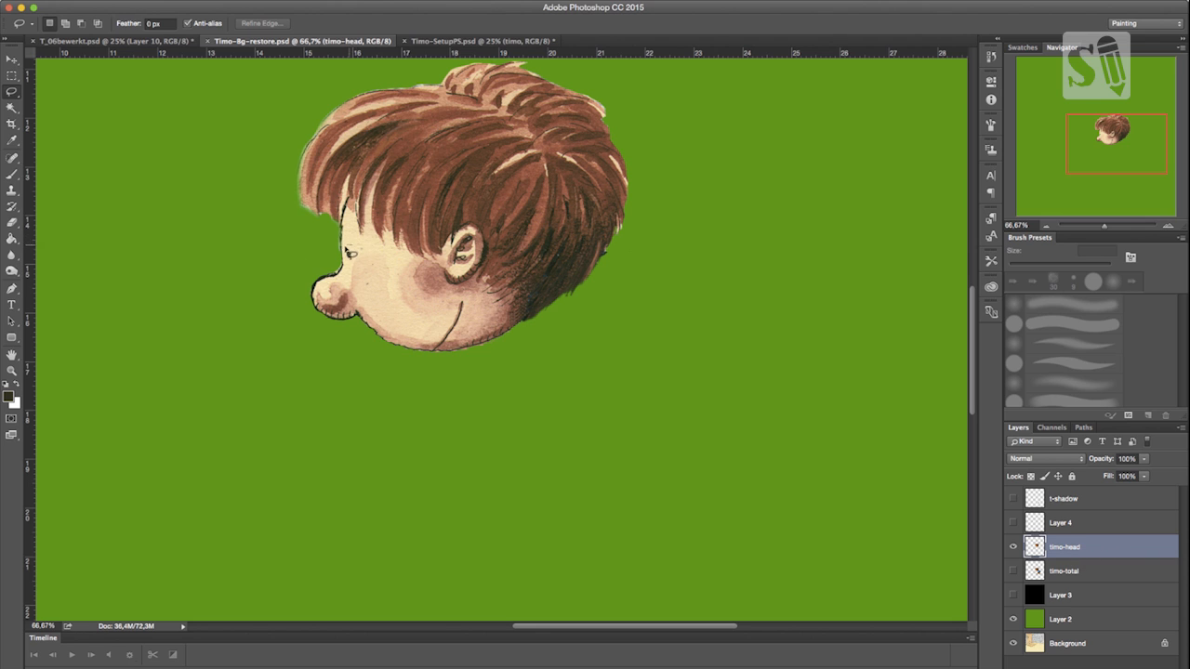
{"action": "mouse_move", "coordinate": [351, 268]}
{"action": "left_mouse_down"}
{"action": "mouse_move", "coordinate": [365, 264]}
{"action": "mouse_move", "coordinate": [359, 245]}
{"action": "mouse_move", "coordinate": [344, 253]}
{"action": "left_mouse_up"}
{"action": "key", "text": "super+j"}
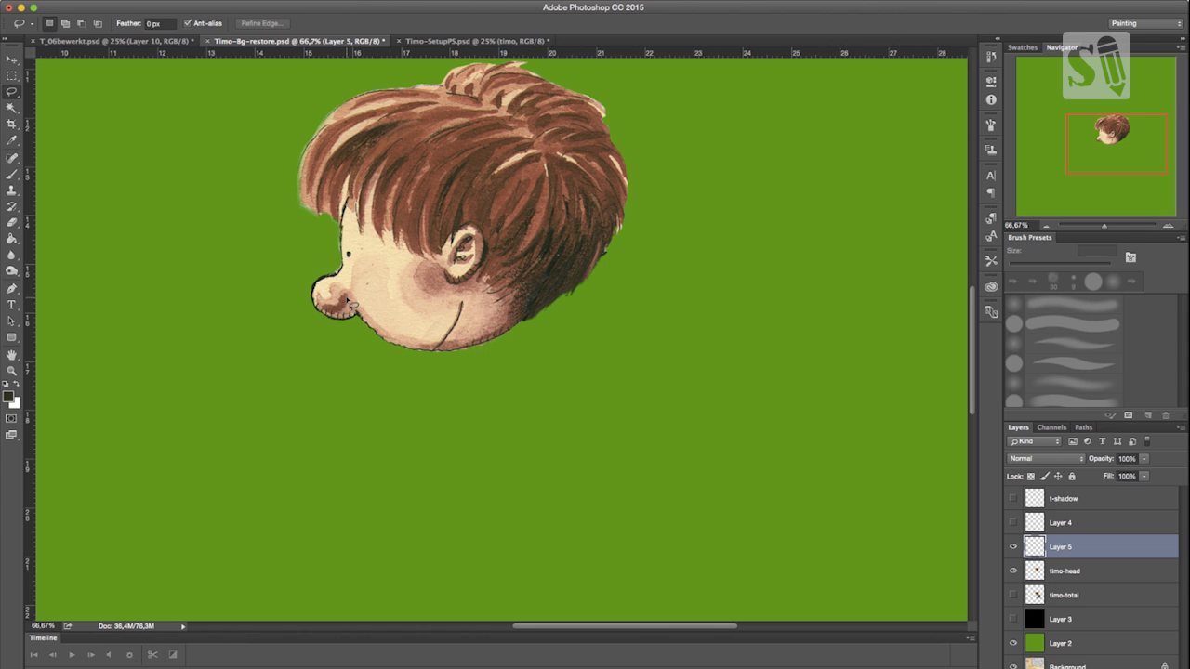
Rename the copied eye layer, Layer 5, as timo-eye.
{"action": "double_click", "coordinate": [1063, 546]}
{"action": "type", "text": "tim"}
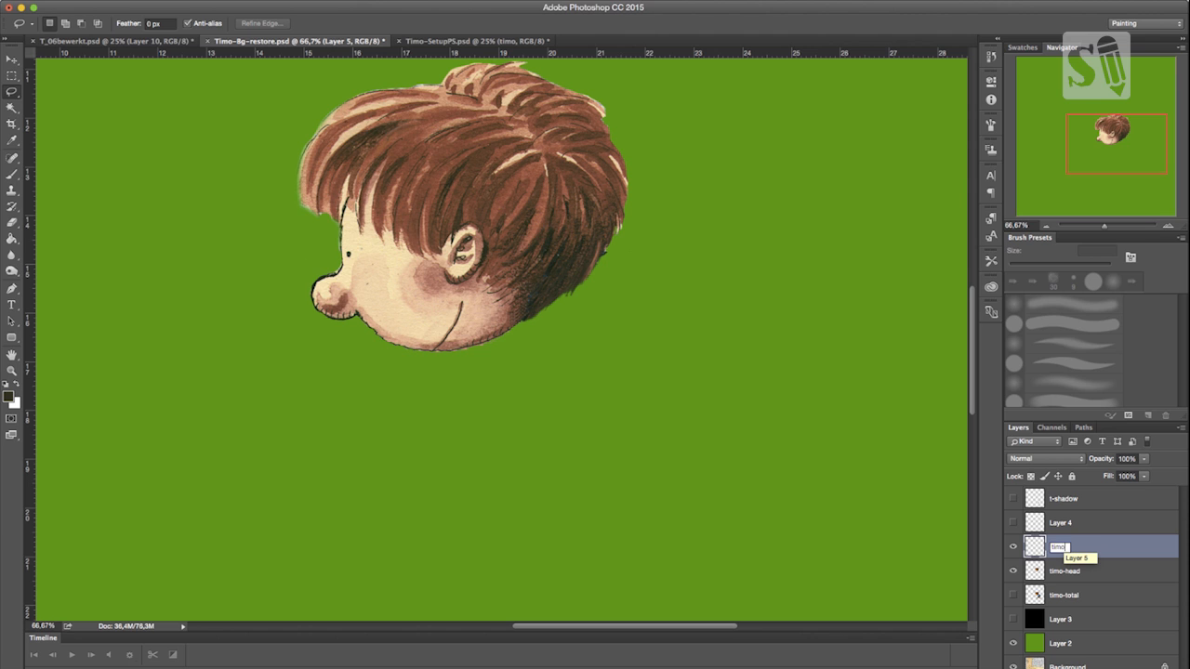
{"action": "type", "text": "o-eye"}
{"action": "key", "text": "Return"}
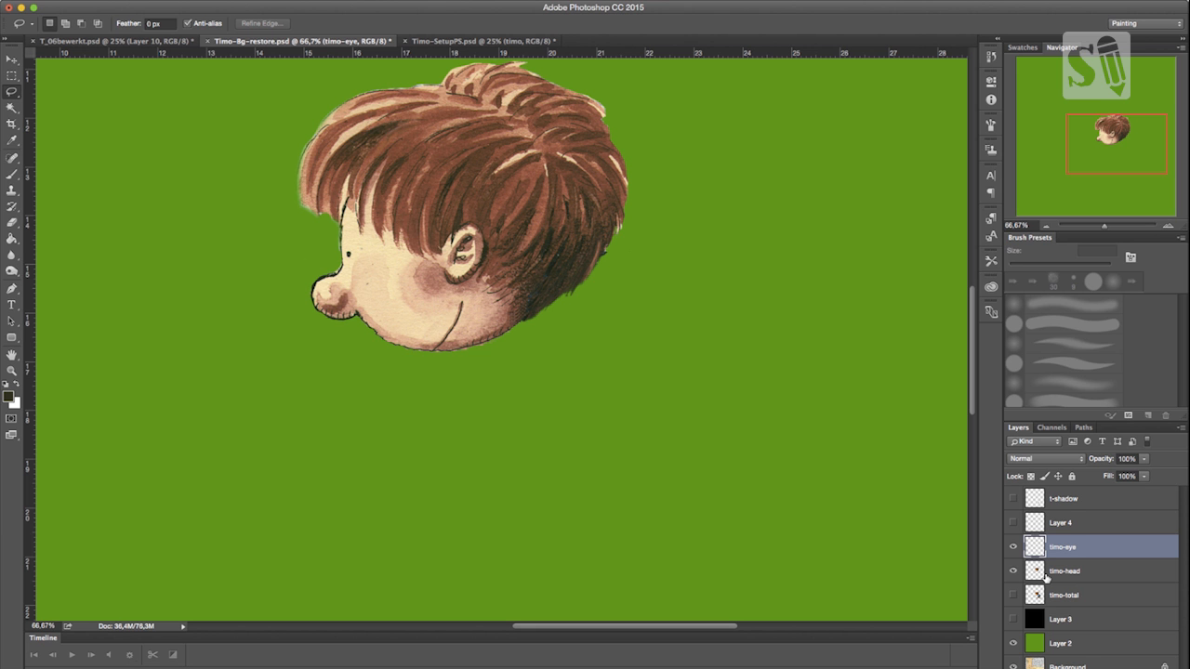
Paint over the upper and lower parts of the eye on timo-eye with sampled skin colour, leaving a narrow closed eye.
{"action": "left_click", "coordinate": [12, 370]}
{"action": "left_click_drag", "start_coordinate": [271, 203], "coordinate": [380, 276]}
{"action": "left_click_drag", "start_coordinate": [645, 492], "coordinate": [583, 451]}
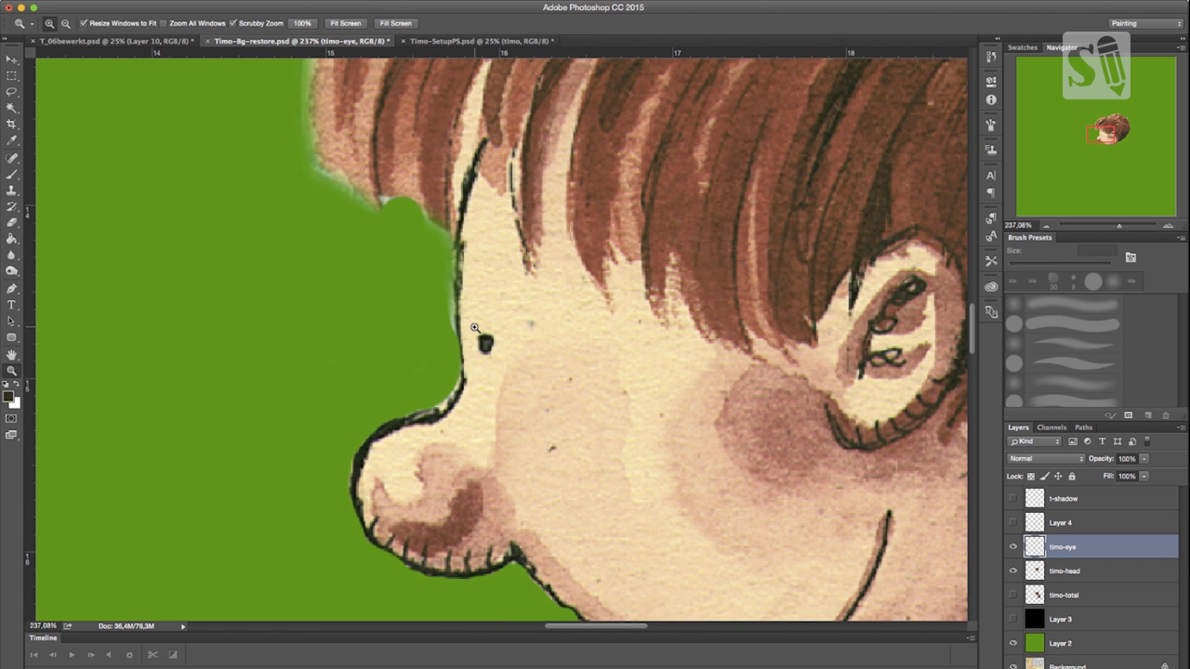
{"action": "key", "text": "b"}
{"action": "left_click", "coordinate": [482, 324], "text": "alt"}
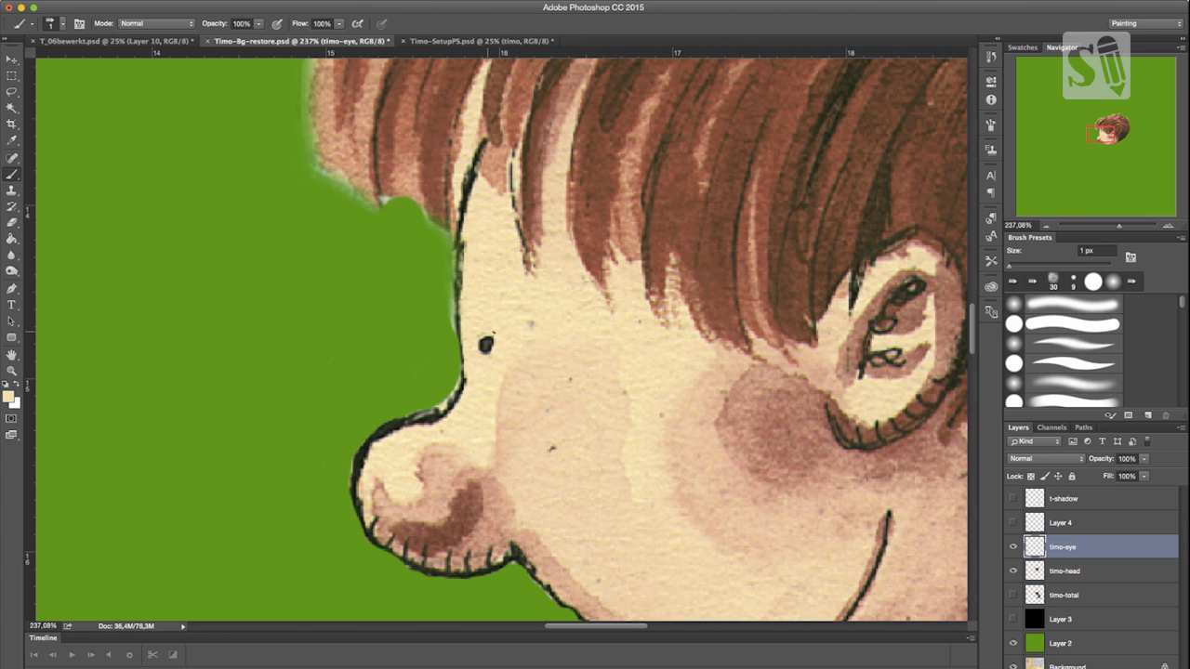
{"action": "left_click", "coordinate": [483, 340]}
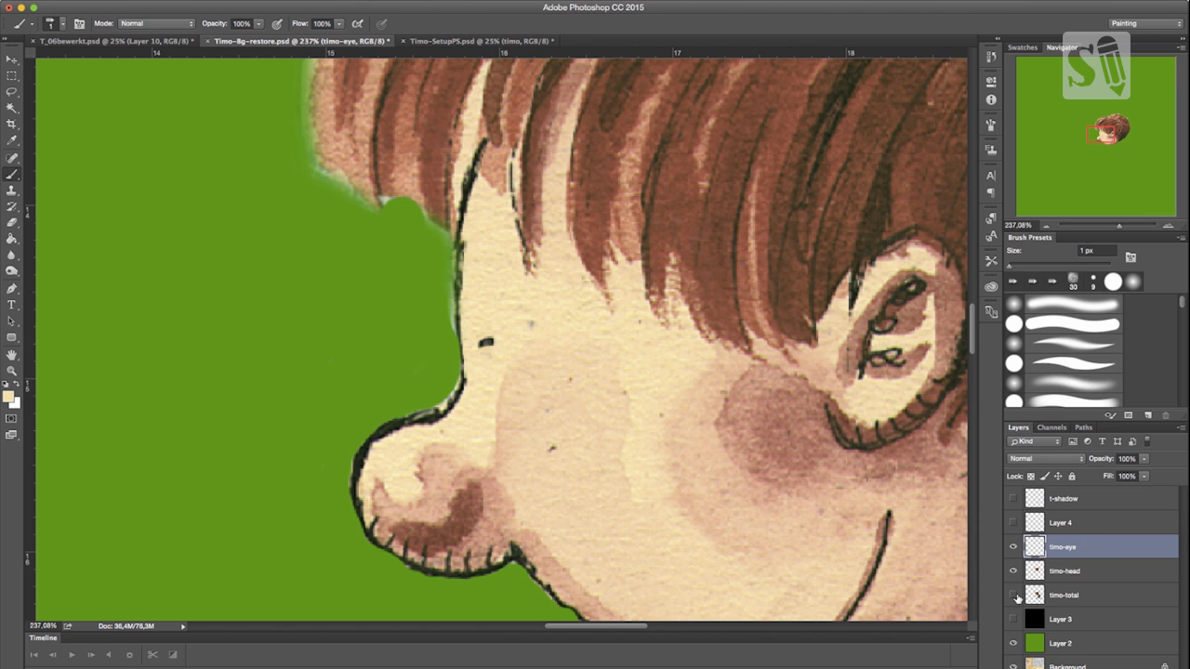
Show the timo-total and Layer 4 layers, then delete the sketch on Layer 4.
{"action": "left_click", "coordinate": [1015, 571]}
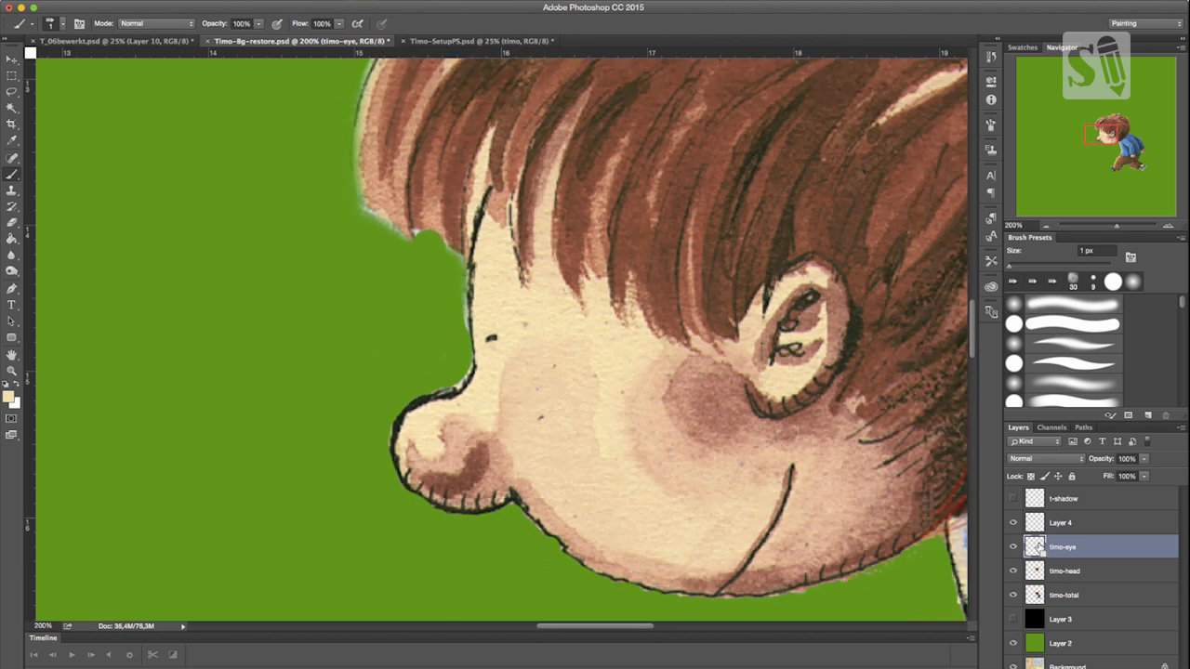
{"action": "key", "text": "super+minus"}
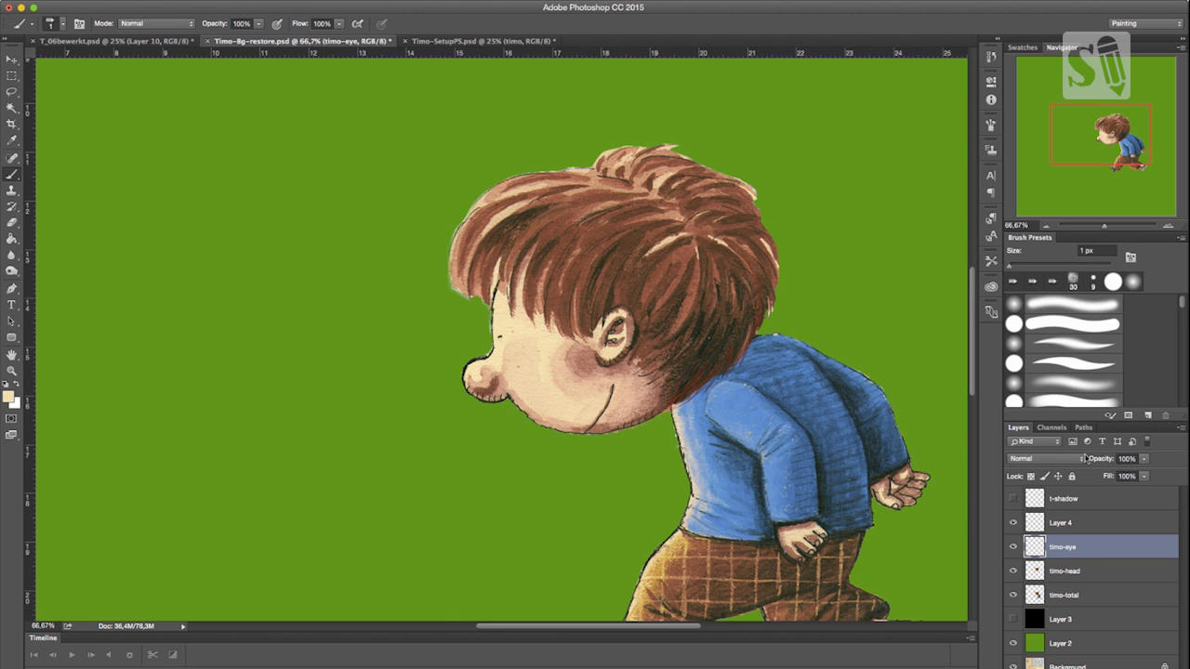
{"action": "left_click", "coordinate": [1076, 528]}
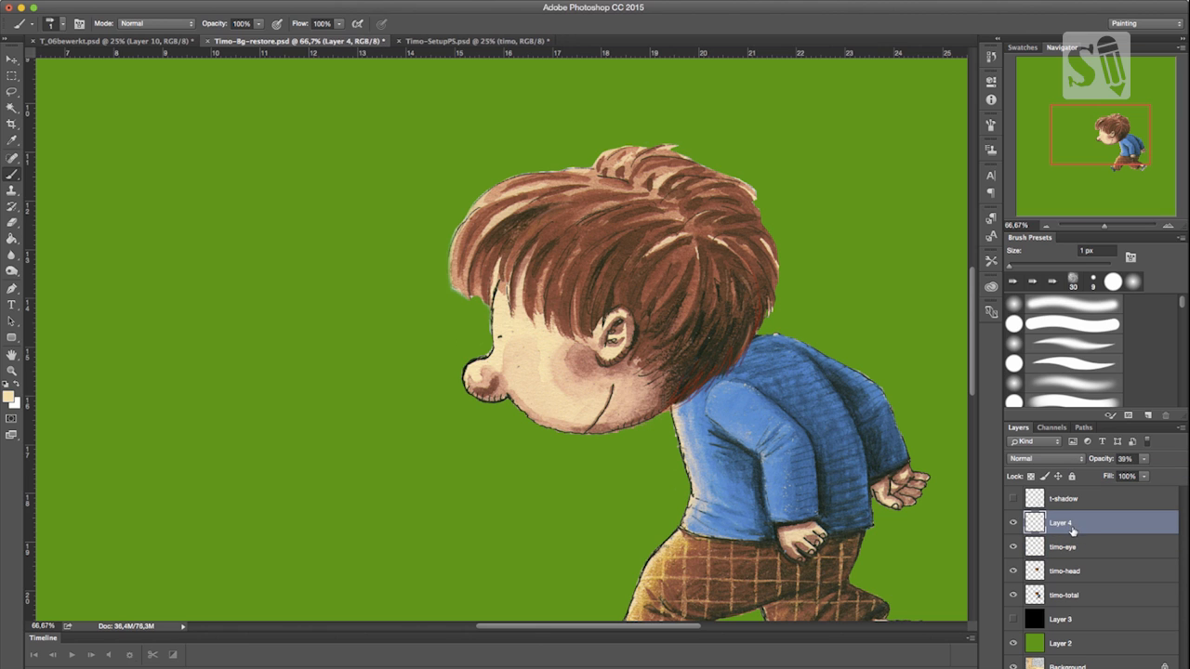
{"action": "key", "text": "Delete"}
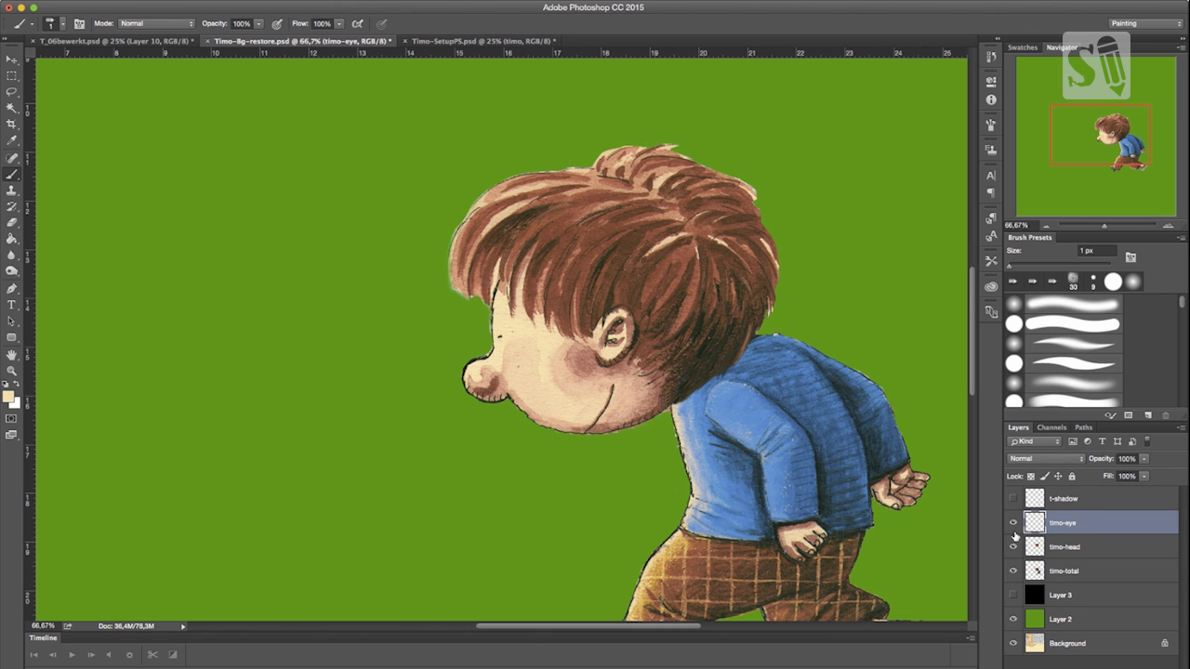
Select the timo-total layer and hide the timo-eye and timo-head layers.
{"action": "left_click", "coordinate": [1081, 555], "text": "shift"}
{"action": "left_click", "coordinate": [1081, 575]}
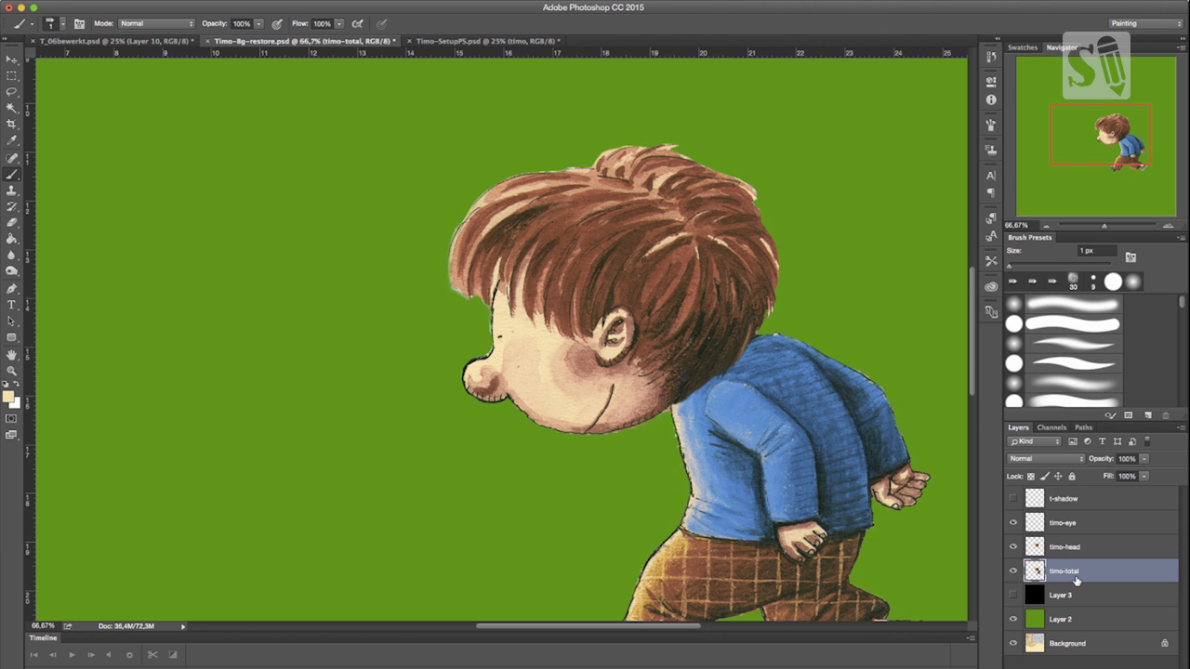
{"action": "left_click", "coordinate": [1013, 522]}
{"action": "left_click", "coordinate": [1013, 547]}
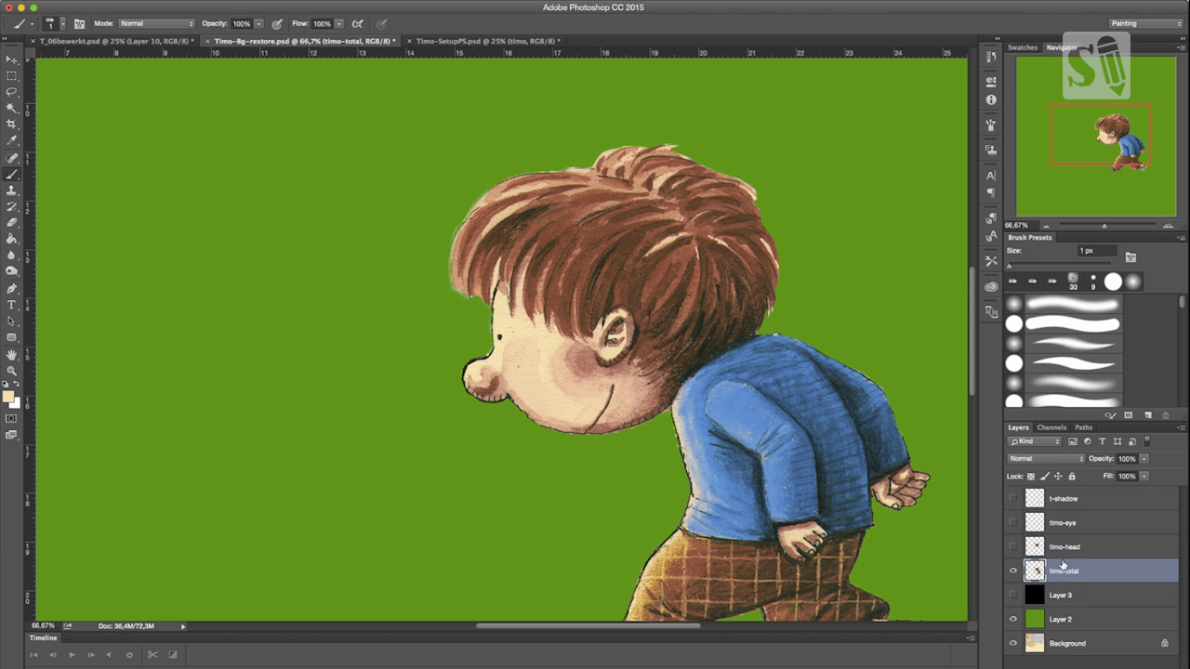
Duplicate timo-total and name the copy t-body.
{"action": "left_click_drag", "start_coordinate": [754, 599], "coordinate": [559, 476]}
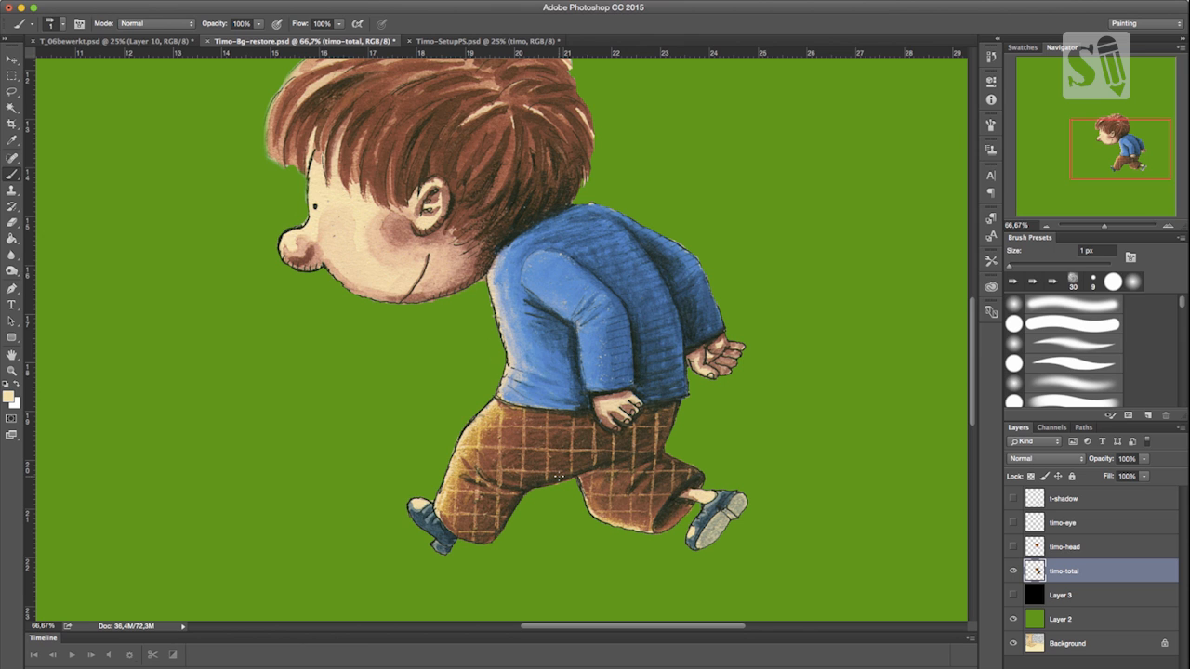
{"action": "key", "text": "super+j"}
{"action": "double_click", "coordinate": [1075, 573]}
{"action": "type", "text": "t-upperb"}
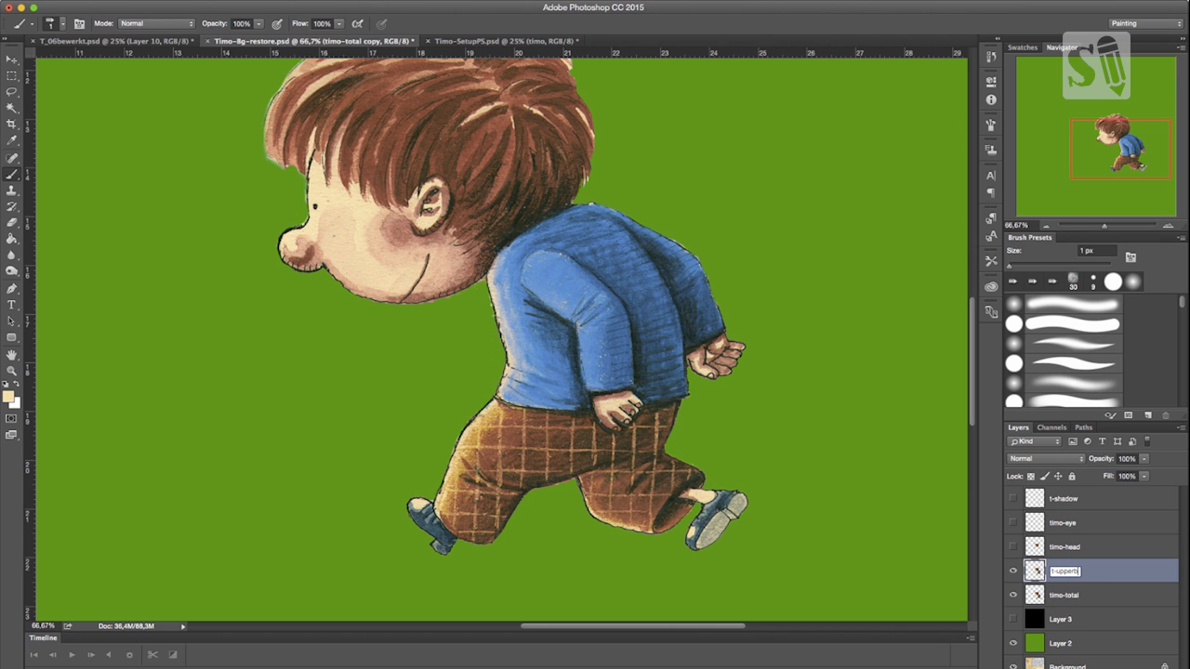
{"action": "key", "text": "Return"}
Lasso the boy's head on t-body, delete it, and clear the selection.
{"action": "key", "text": "super+minus"}
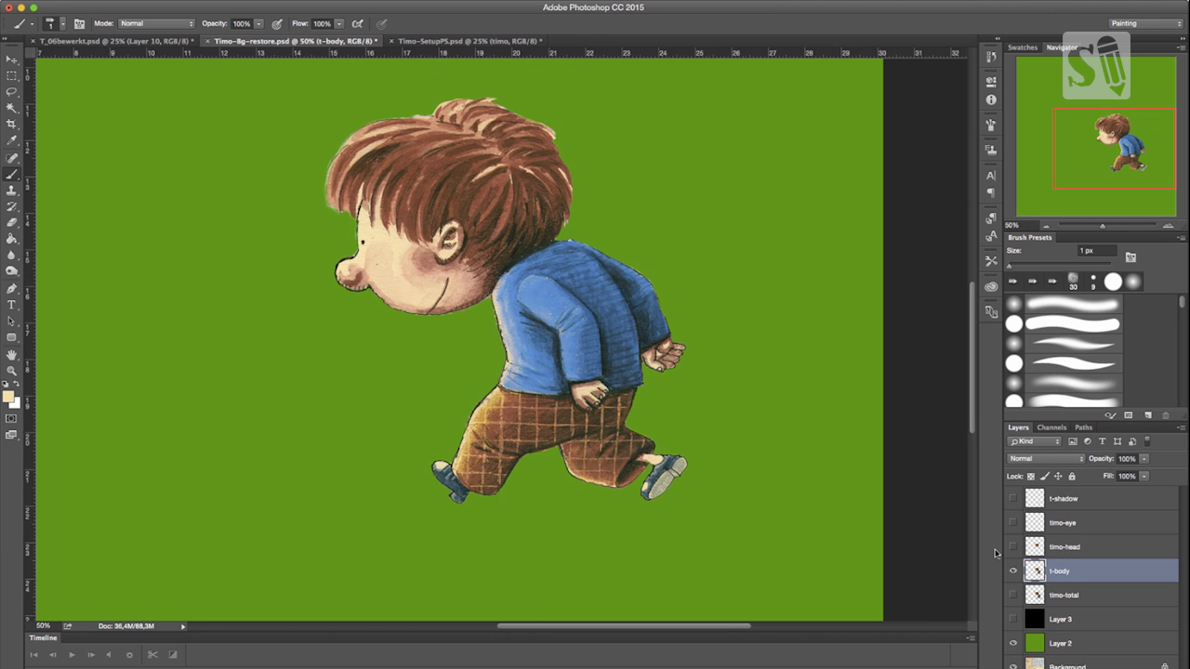
{"action": "key", "text": "l"}
{"action": "mouse_move", "coordinate": [375, 326]}
{"action": "left_mouse_down"}
{"action": "mouse_move", "coordinate": [468, 316]}
{"action": "mouse_move", "coordinate": [516, 256]}
{"action": "mouse_move", "coordinate": [620, 197]}
{"action": "mouse_move", "coordinate": [558, 102]}
{"action": "mouse_move", "coordinate": [369, 91]}
{"action": "mouse_move", "coordinate": [281, 265]}
{"action": "mouse_move", "coordinate": [420, 332]}
{"action": "mouse_move", "coordinate": [390, 342]}
{"action": "left_mouse_up"}
{"action": "key", "text": "Delete"}
{"action": "key", "text": "ctrl+d"}
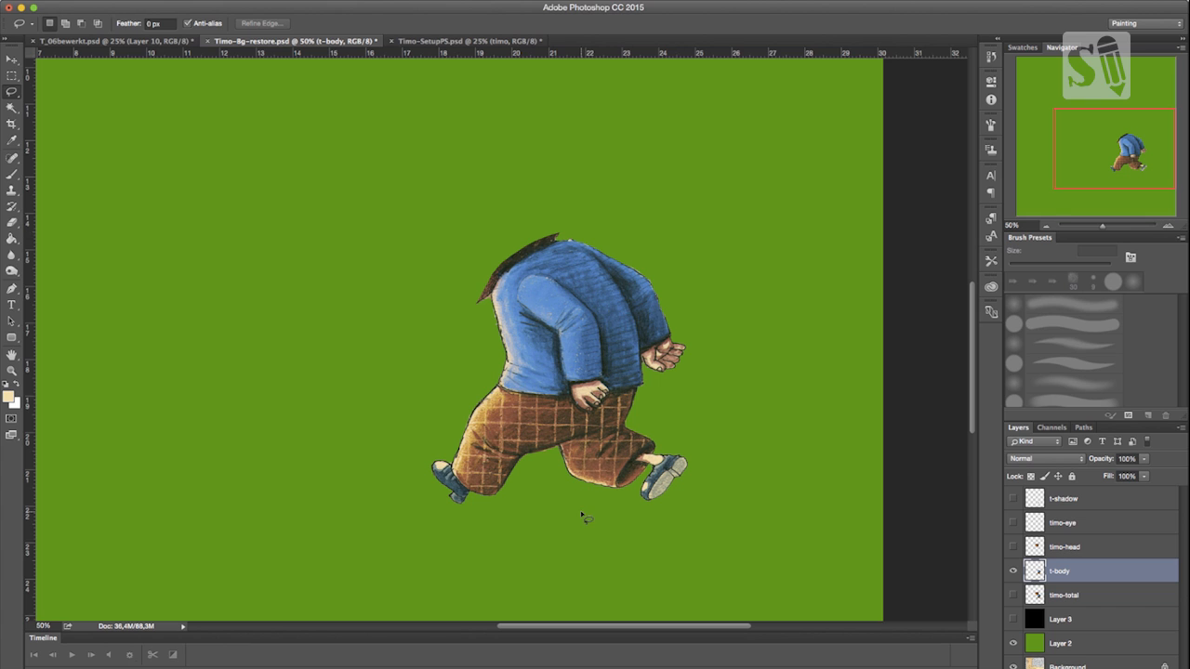
Lasso the trousers, legs and shoes below the sweater hem on t-body and delete them.
{"action": "mouse_move", "coordinate": [542, 536]}
{"action": "left_mouse_down"}
{"action": "mouse_move", "coordinate": [432, 519]}
{"action": "mouse_move", "coordinate": [410, 440]}
{"action": "mouse_move", "coordinate": [477, 390]}
{"action": "mouse_move", "coordinate": [543, 399]}
{"action": "left_mouse_up"}
{"action": "left_click_drag", "start_coordinate": [697, 532], "coordinate": [456, 544]}
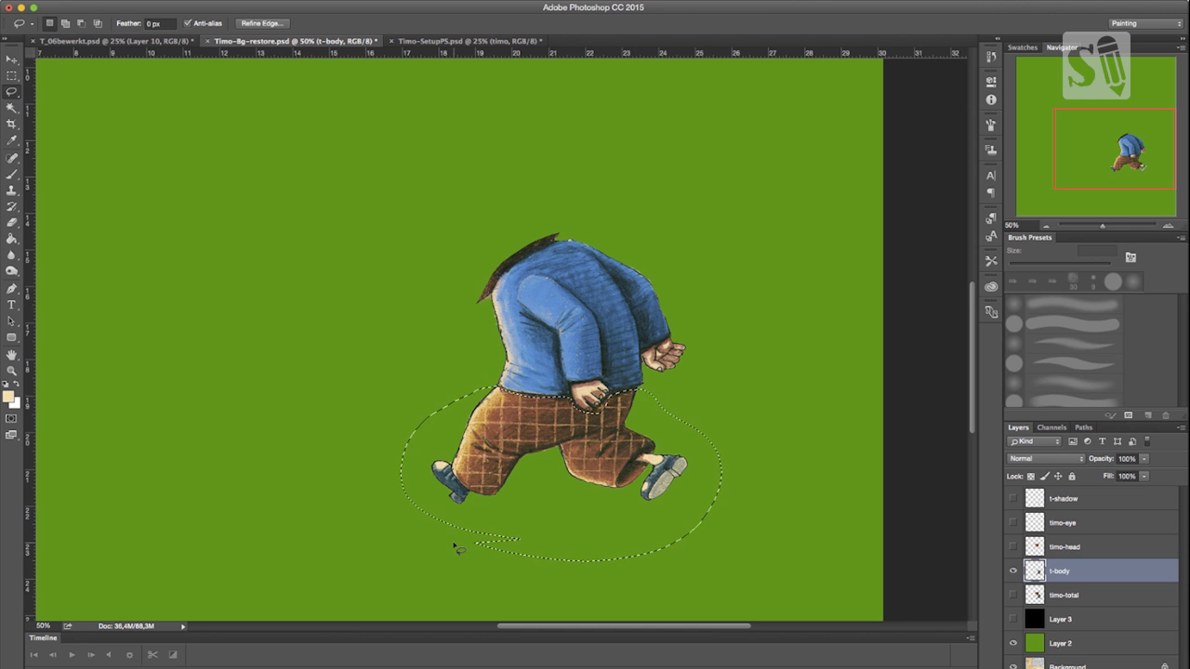
{"action": "key", "text": "Delete"}
{"action": "key", "text": "super+d"}
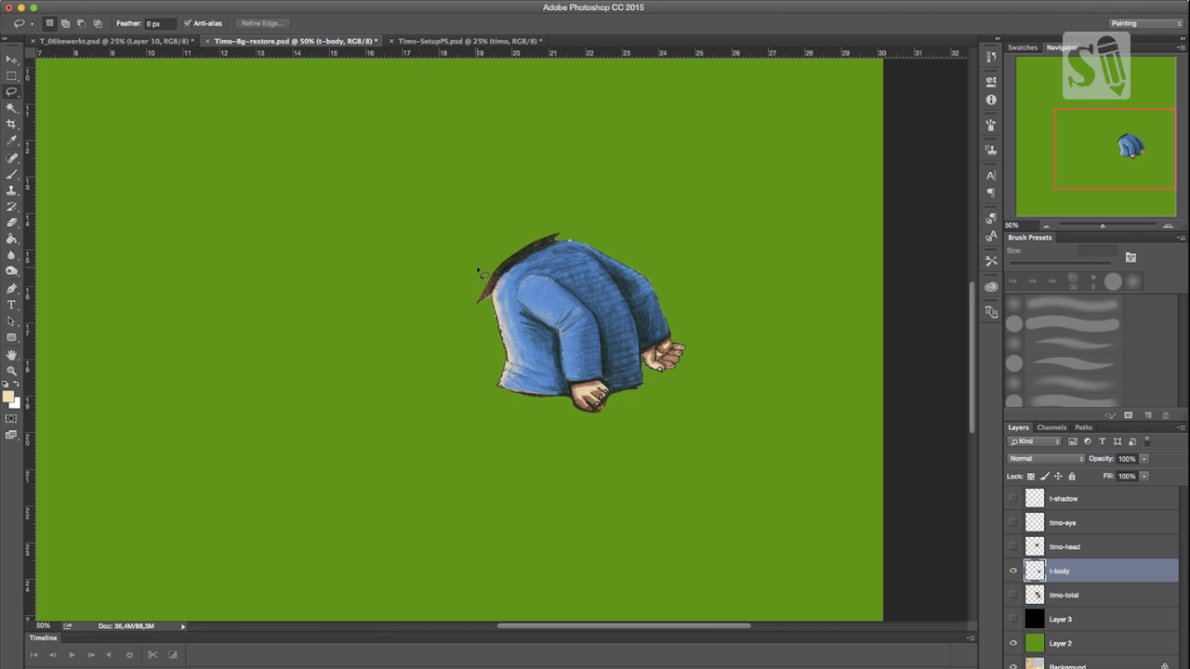
Erase the leftover dark hair along the sweater's neckline on t-body with a 40 px eraser, then reduce the eraser to 10 px.
{"action": "key", "text": "e"}
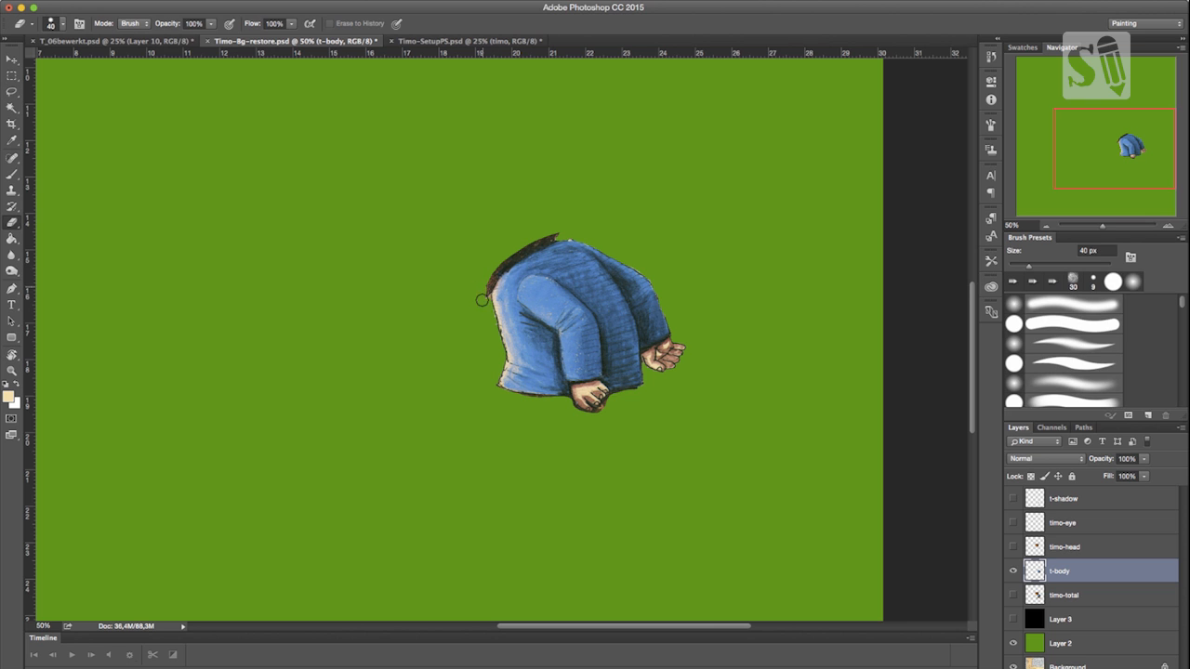
{"action": "mouse_move", "coordinate": [485, 300]}
{"action": "left_mouse_down"}
{"action": "mouse_move", "coordinate": [514, 249]}
{"action": "mouse_move", "coordinate": [565, 233]}
{"action": "left_mouse_up"}
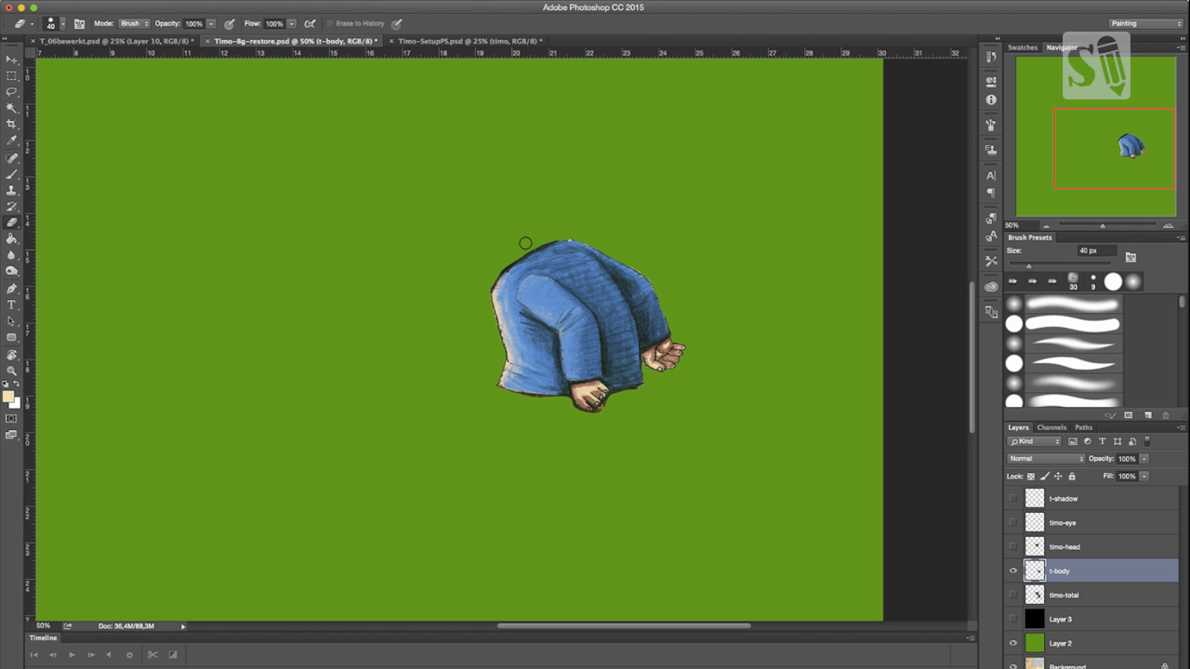
{"action": "left_click_drag", "start_coordinate": [572, 234], "coordinate": [596, 234]}
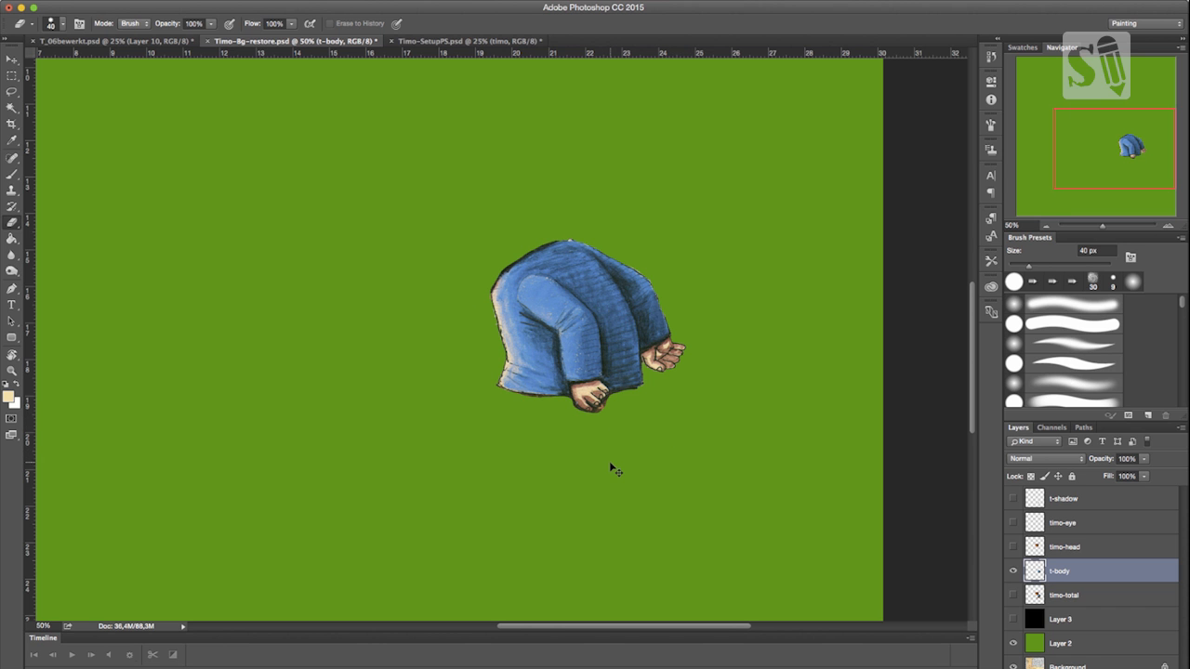
{"action": "key", "text": "super+equal"}
{"action": "key", "text": "super+equal"}
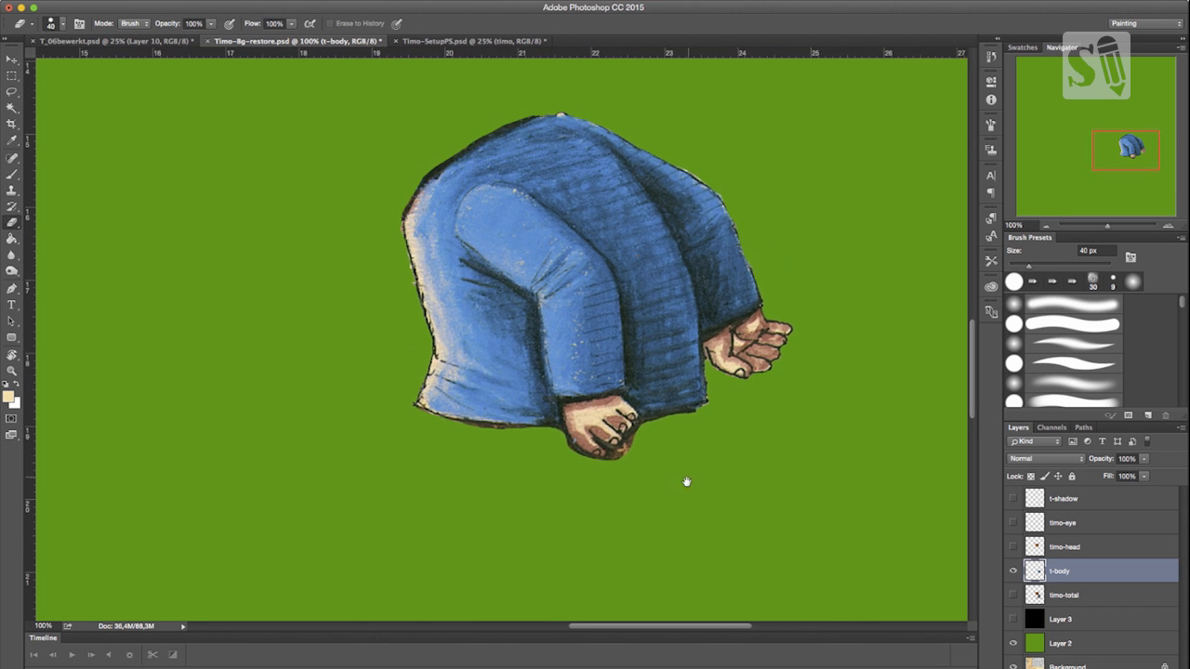
{"action": "left_click_drag", "start_coordinate": [686, 482], "coordinate": [617, 480]}
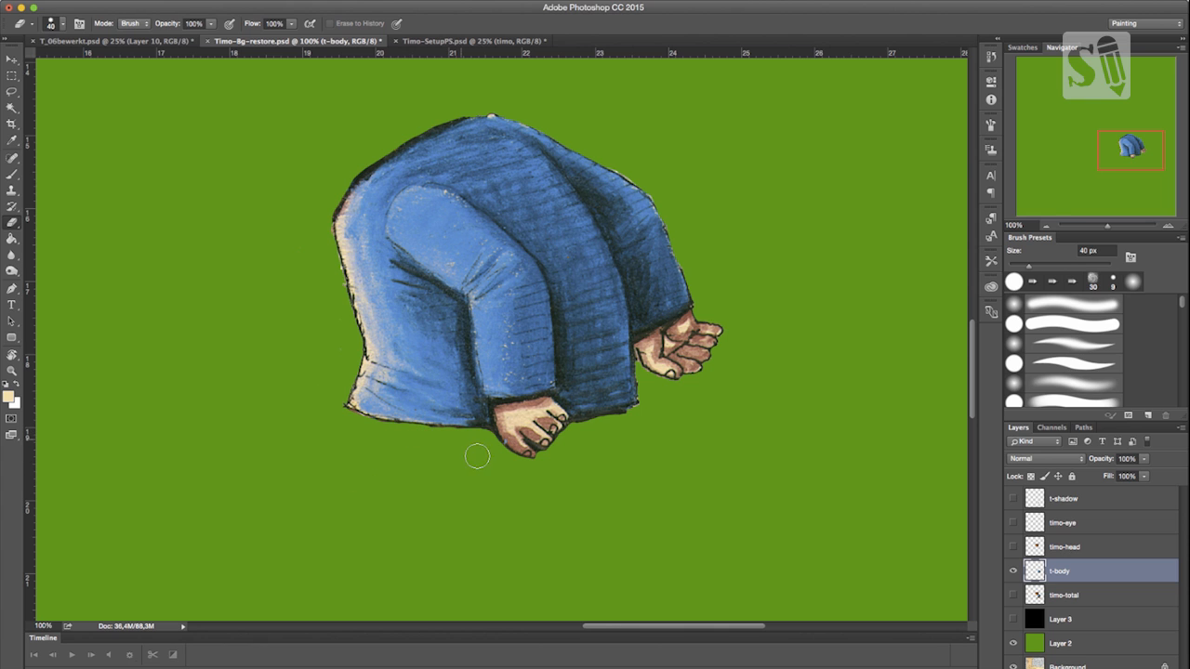
{"action": "key", "text": "bracketleft"}
{"action": "key", "text": "bracketleft"}
{"action": "key", "text": "bracketleft"}
{"action": "key", "text": "bracketleft"}
{"action": "key", "text": "bracketleft"}
Duplicate t-body and name the copy t-arm-front.
{"action": "key", "text": "ctrl+j"}
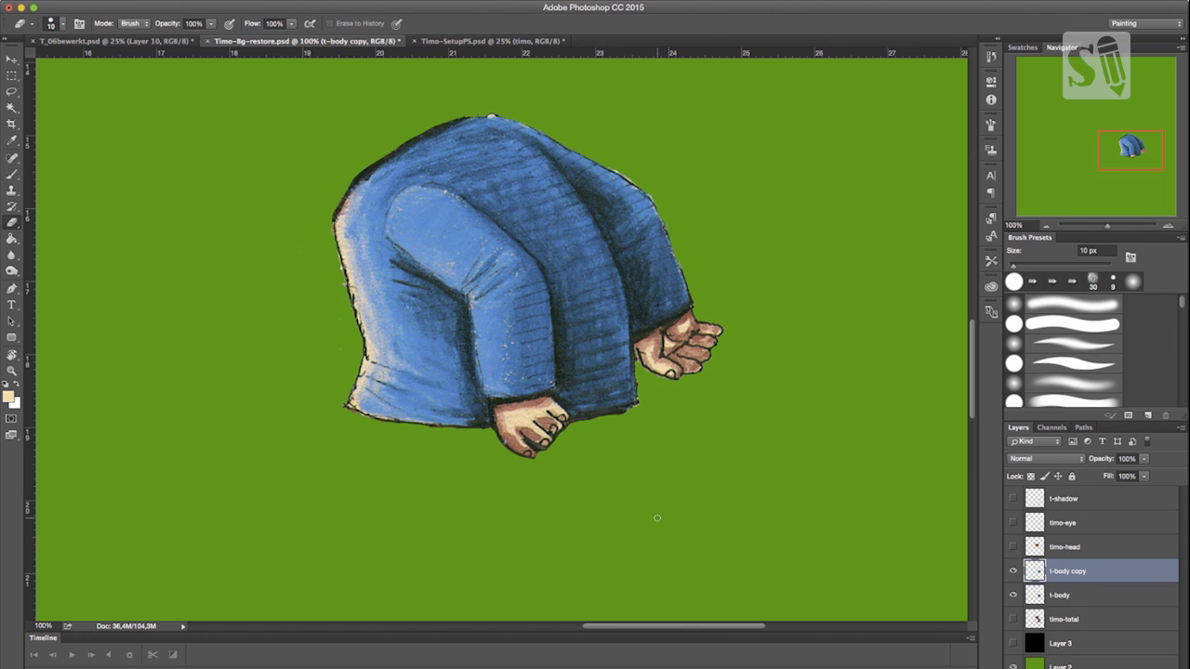
{"action": "double_click", "coordinate": [1069, 572]}
{"action": "left_click_drag", "start_coordinate": [1054, 571], "coordinate": [1106, 571]}
{"action": "type", "text": "t-arm-front"}
{"action": "key", "text": "Return"}
Lasso and delete the sweater body and the back arm around the front arm on t-arm-front.
{"action": "key", "text": "l"}
{"action": "mouse_move", "coordinate": [367, 169]}
{"action": "left_mouse_down"}
{"action": "mouse_move", "coordinate": [465, 316]}
{"action": "mouse_move", "coordinate": [361, 167]}
{"action": "left_mouse_up"}
{"action": "key", "text": "Delete"}
{"action": "mouse_move", "coordinate": [390, 117]}
{"action": "left_mouse_down"}
{"action": "mouse_move", "coordinate": [492, 209]}
{"action": "mouse_move", "coordinate": [565, 405]}
{"action": "mouse_move", "coordinate": [656, 133]}
{"action": "left_mouse_up"}
{"action": "key", "text": "Delete"}
Erase the leftover sweater around the sleeve and hand on t-arm-front, refining the contour with an eraser of about 10 px.
{"action": "key", "text": "e"}
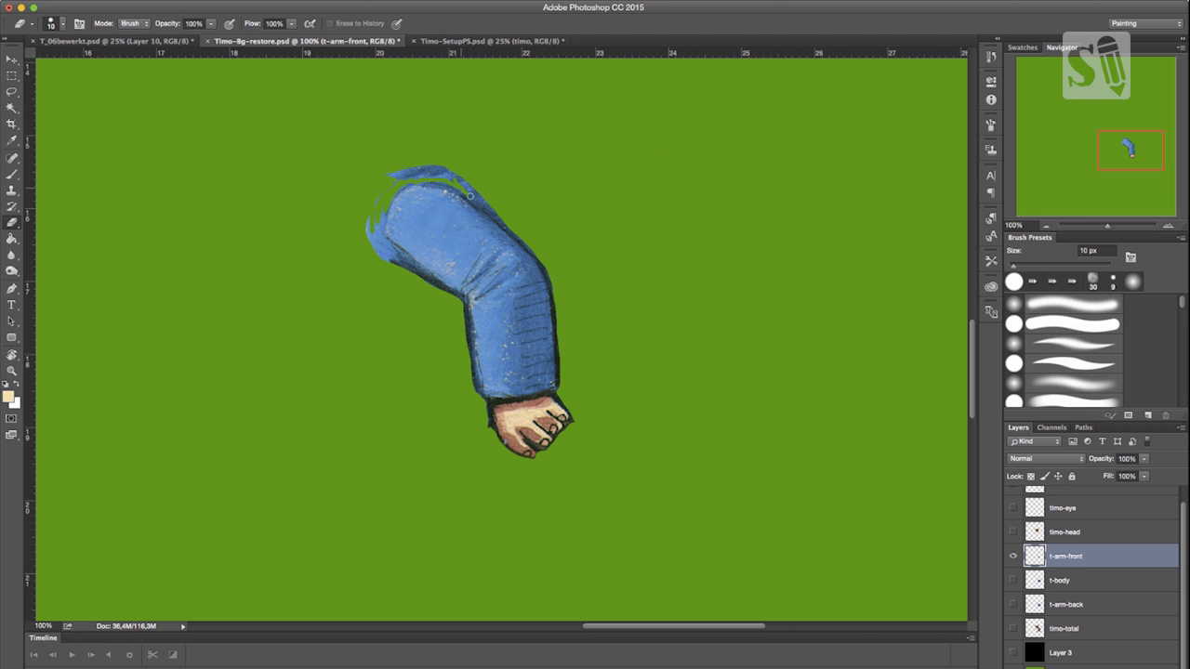
{"action": "left_click_drag", "start_coordinate": [464, 192], "coordinate": [384, 200]}
{"action": "mouse_move", "coordinate": [407, 258]}
{"action": "left_mouse_down"}
{"action": "mouse_move", "coordinate": [437, 284]}
{"action": "mouse_move", "coordinate": [386, 249]}
{"action": "left_mouse_up"}
{"action": "left_click_drag", "start_coordinate": [409, 172], "coordinate": [423, 177]}
{"action": "key", "text": "bracketright"}
{"action": "mouse_move", "coordinate": [391, 256]}
{"action": "left_mouse_down"}
{"action": "mouse_move", "coordinate": [447, 295]}
{"action": "mouse_move", "coordinate": [486, 433]}
{"action": "left_mouse_up"}
{"action": "left_click_drag", "start_coordinate": [575, 411], "coordinate": [571, 424]}
{"action": "key", "text": "bracketleft"}
{"action": "key", "text": "bracketleft"}
{"action": "key", "text": "bracketleft"}
{"action": "left_click_drag", "start_coordinate": [549, 272], "coordinate": [553, 385]}
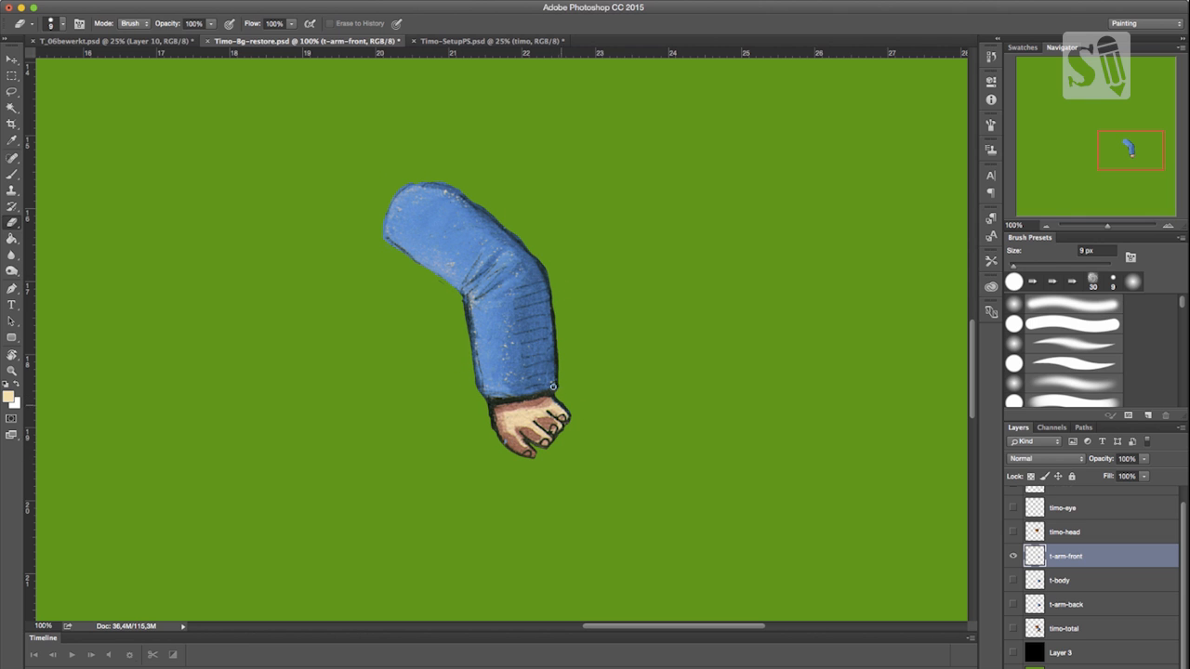
Show t-arm-back, lasso and delete the torso and front arm on it, and hide t-arm-front.
{"action": "left_click", "coordinate": [1077, 606]}
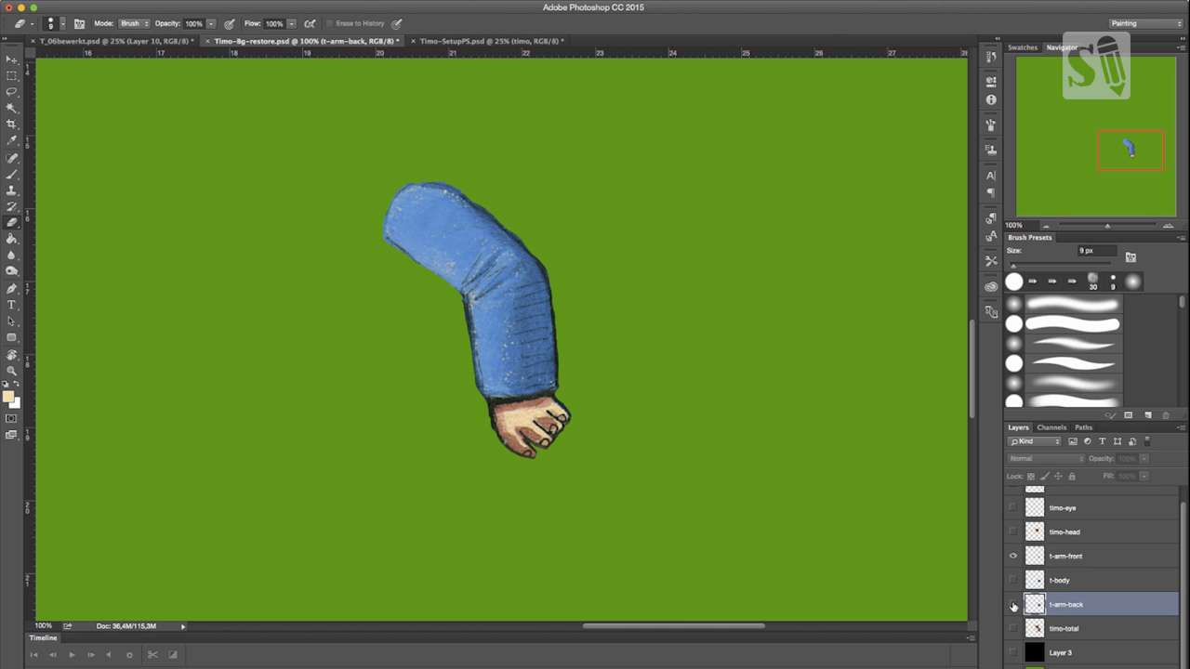
{"action": "left_click", "coordinate": [1013, 604]}
{"action": "key", "text": "l"}
{"action": "mouse_move", "coordinate": [648, 419]}
{"action": "left_mouse_down"}
{"action": "mouse_move", "coordinate": [462, 501]}
{"action": "mouse_move", "coordinate": [417, 118]}
{"action": "left_mouse_up"}
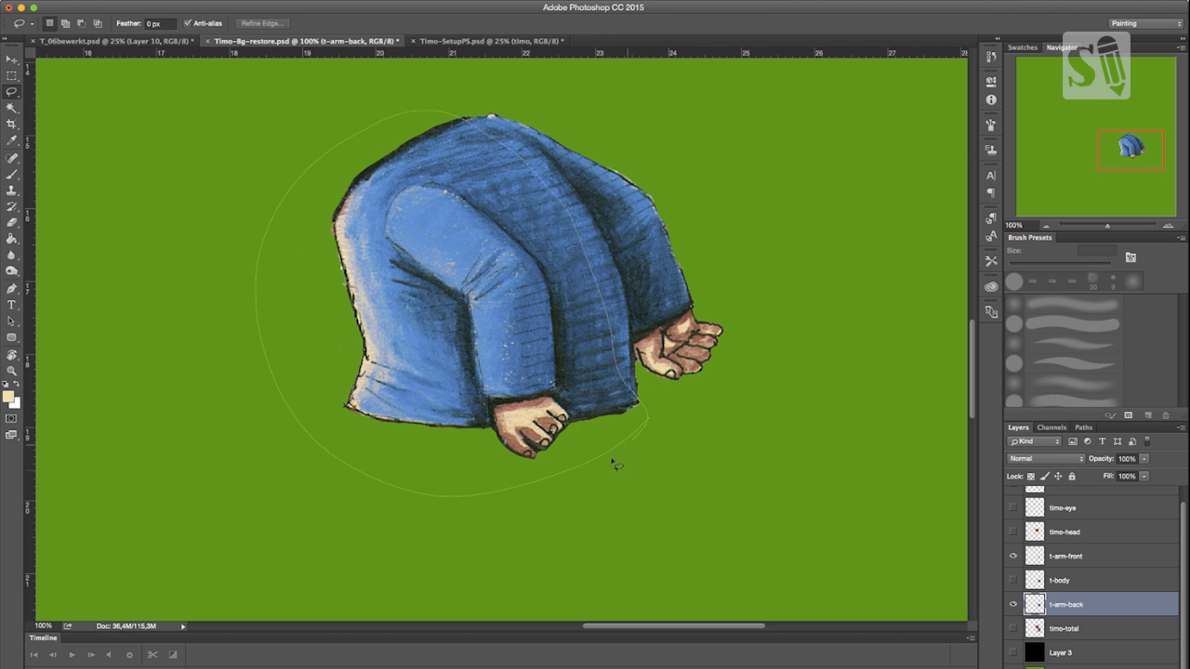
{"action": "left_click_drag", "start_coordinate": [614, 464], "coordinate": [615, 463]}
{"action": "key", "text": "Delete"}
{"action": "key", "text": "ctrl+d"}
{"action": "left_click", "coordinate": [1013, 558]}
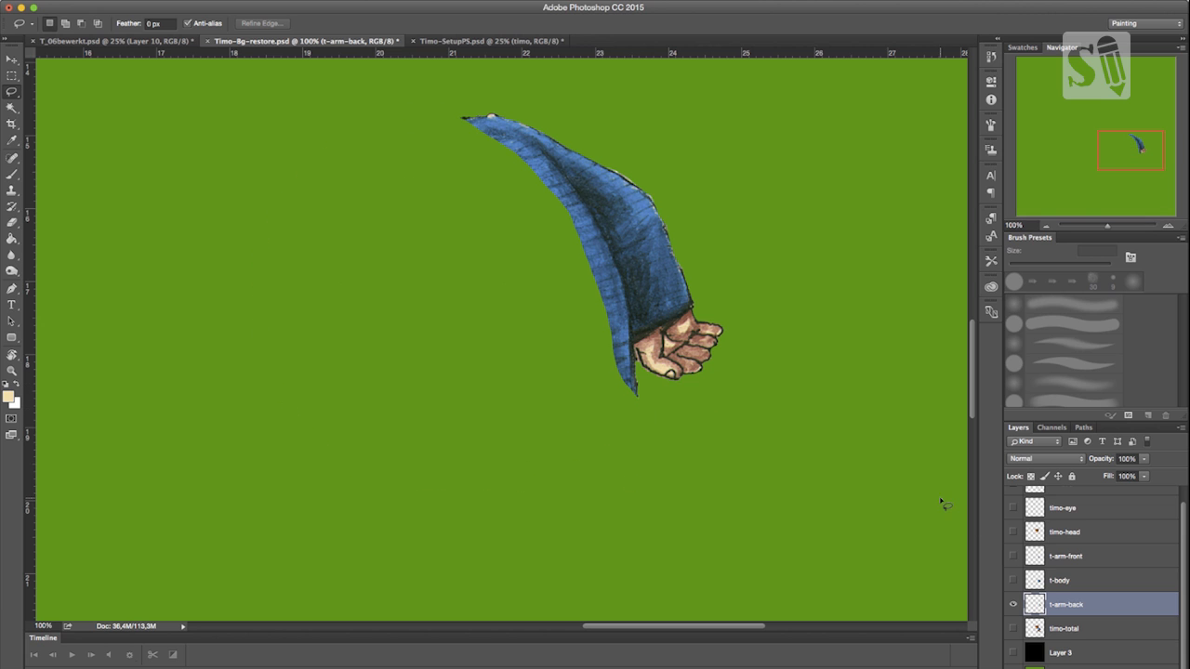
Add a new layer above t-arm-back and sketch the sleeve's full upper-arm and forearm outline with a 5 px beige brush.
{"action": "key", "text": "ctrl+shift+alt+n"}
{"action": "key", "text": "b"}
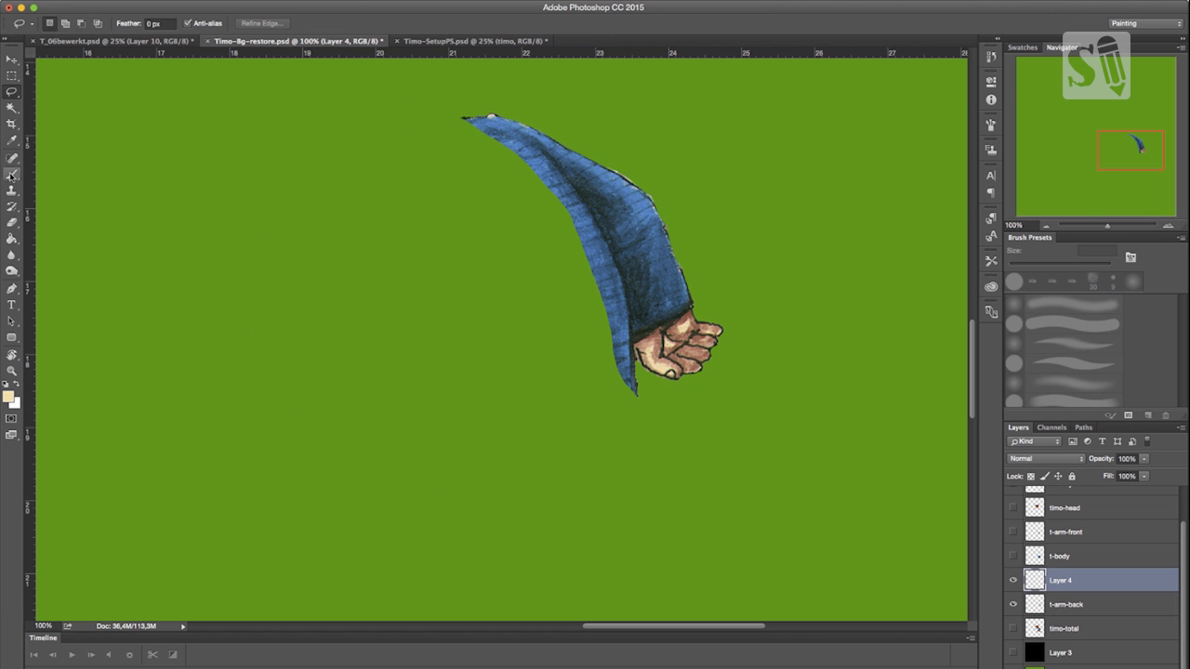
{"action": "mouse_move", "coordinate": [539, 132]}
{"action": "left_mouse_down"}
{"action": "mouse_move", "coordinate": [502, 163]}
{"action": "mouse_move", "coordinate": [502, 139]}
{"action": "mouse_move", "coordinate": [502, 168]}
{"action": "mouse_move", "coordinate": [525, 203]}
{"action": "left_mouse_up"}
{"action": "key", "text": "bracketright"}
{"action": "key", "text": "bracketright"}
{"action": "left_click_drag", "start_coordinate": [653, 206], "coordinate": [587, 236]}
{"action": "left_click_drag", "start_coordinate": [506, 125], "coordinate": [550, 220]}
{"action": "mouse_move", "coordinate": [510, 165]}
{"action": "left_mouse_down"}
{"action": "mouse_move", "coordinate": [575, 239]}
{"action": "mouse_move", "coordinate": [628, 339]}
{"action": "mouse_move", "coordinate": [666, 226]}
{"action": "left_mouse_up"}
{"action": "left_click_drag", "start_coordinate": [546, 136], "coordinate": [653, 203]}
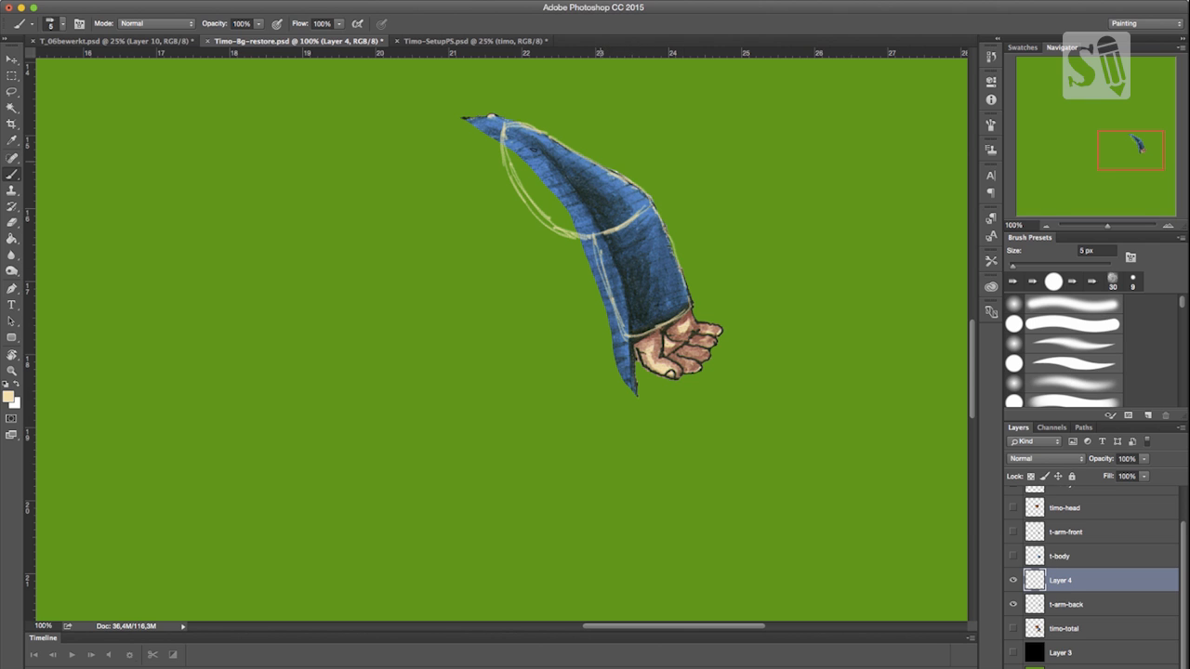
Reinforce the sleeve outline strokes on Layer 4 and lower the layer's opacity to 57%.
{"action": "mouse_move", "coordinate": [502, 149]}
{"action": "left_mouse_down"}
{"action": "mouse_move", "coordinate": [555, 233]}
{"action": "mouse_move", "coordinate": [491, 144]}
{"action": "mouse_move", "coordinate": [570, 241]}
{"action": "left_mouse_up"}
{"action": "mouse_move", "coordinate": [508, 128]}
{"action": "left_mouse_down"}
{"action": "mouse_move", "coordinate": [580, 231]}
{"action": "mouse_move", "coordinate": [646, 202]}
{"action": "left_mouse_up"}
{"action": "left_click_drag", "start_coordinate": [593, 238], "coordinate": [621, 316]}
{"action": "left_click_drag", "start_coordinate": [507, 128], "coordinate": [546, 214]}
{"action": "mouse_move", "coordinate": [508, 132]}
{"action": "left_mouse_down"}
{"action": "mouse_move", "coordinate": [559, 231]}
{"action": "mouse_move", "coordinate": [583, 236]}
{"action": "left_mouse_up"}
{"action": "mouse_move", "coordinate": [581, 236]}
{"action": "left_mouse_down"}
{"action": "mouse_move", "coordinate": [514, 158]}
{"action": "mouse_move", "coordinate": [559, 138]}
{"action": "left_mouse_up"}
{"action": "left_click_drag", "start_coordinate": [595, 161], "coordinate": [650, 198]}
{"action": "mouse_move", "coordinate": [622, 337]}
{"action": "left_mouse_down"}
{"action": "mouse_move", "coordinate": [667, 326]}
{"action": "mouse_move", "coordinate": [656, 208]}
{"action": "left_mouse_up"}
{"action": "left_click", "coordinate": [1144, 461]}
{"action": "left_click_drag", "start_coordinate": [1144, 474], "coordinate": [1120, 476]}
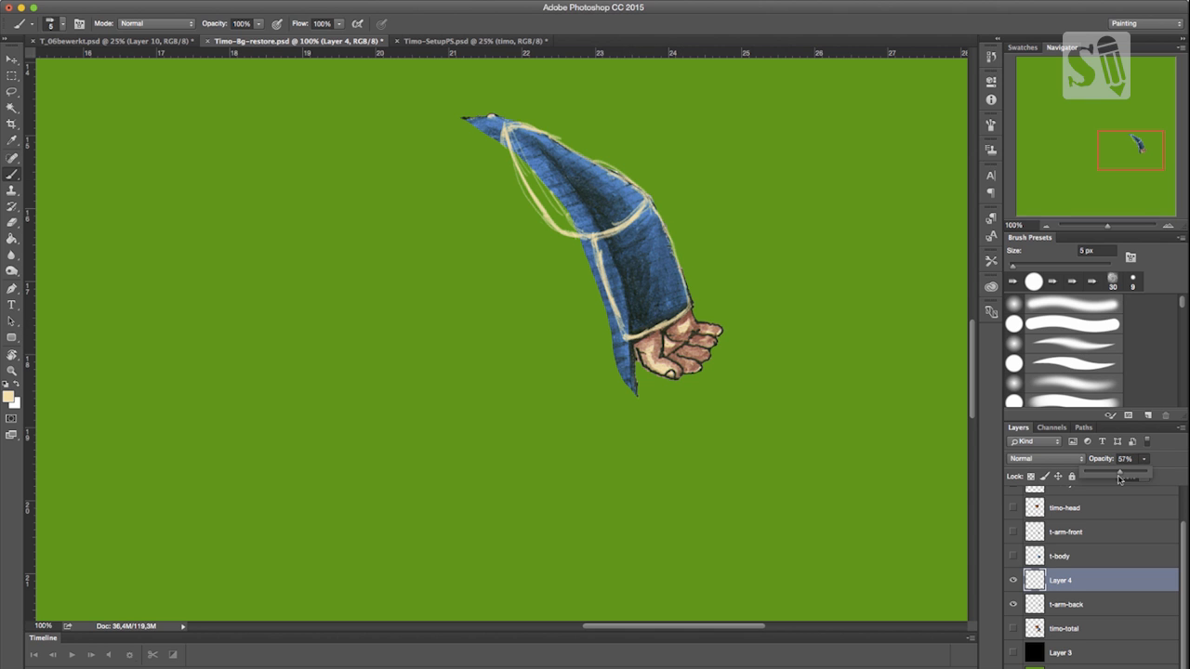
Erase the sweater remnants below the cuff and beyond the shoulder guide on t-arm-back with a 9 px eraser.
{"action": "left_click", "coordinate": [1082, 610]}
{"action": "key", "text": "e"}
{"action": "mouse_move", "coordinate": [630, 346]}
{"action": "left_mouse_down"}
{"action": "mouse_move", "coordinate": [634, 372]}
{"action": "mouse_move", "coordinate": [618, 356]}
{"action": "left_mouse_up"}
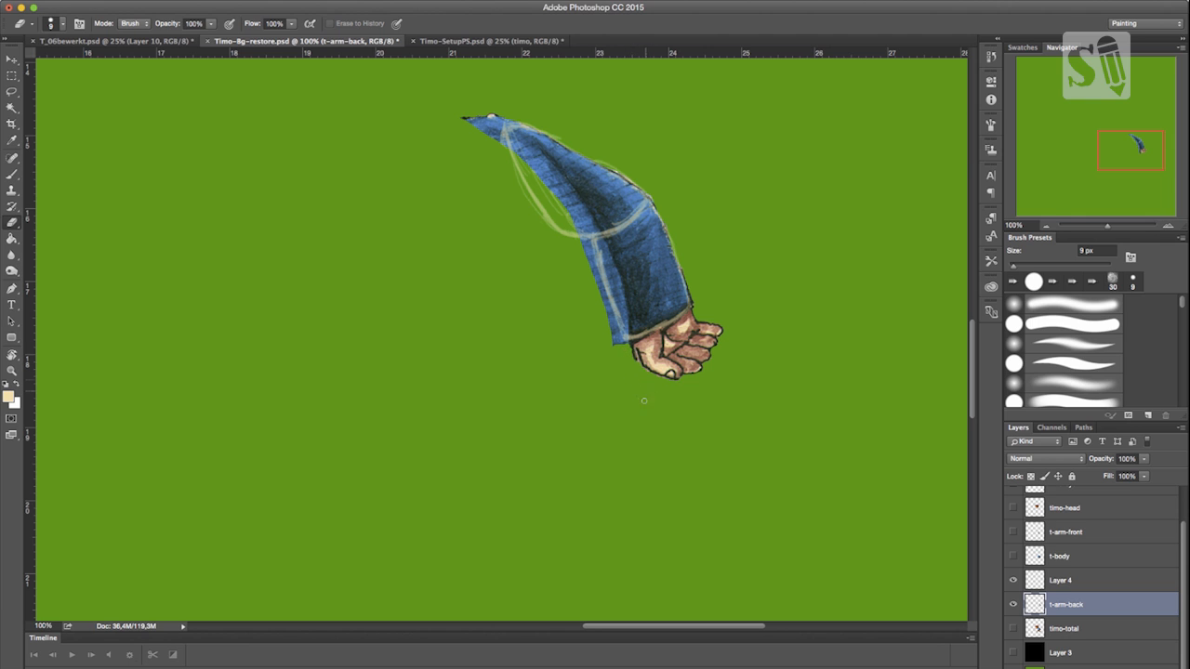
{"action": "key", "text": "super+z"}
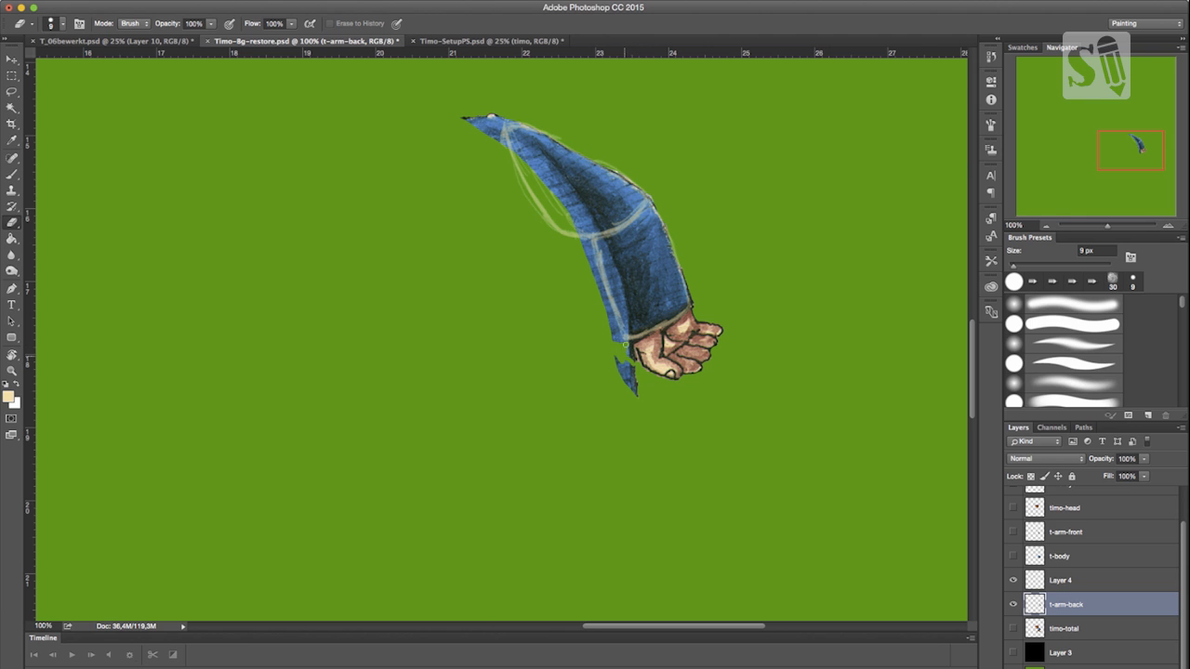
{"action": "left_click_drag", "start_coordinate": [628, 350], "coordinate": [623, 383]}
{"action": "left_click_drag", "start_coordinate": [488, 109], "coordinate": [481, 120]}
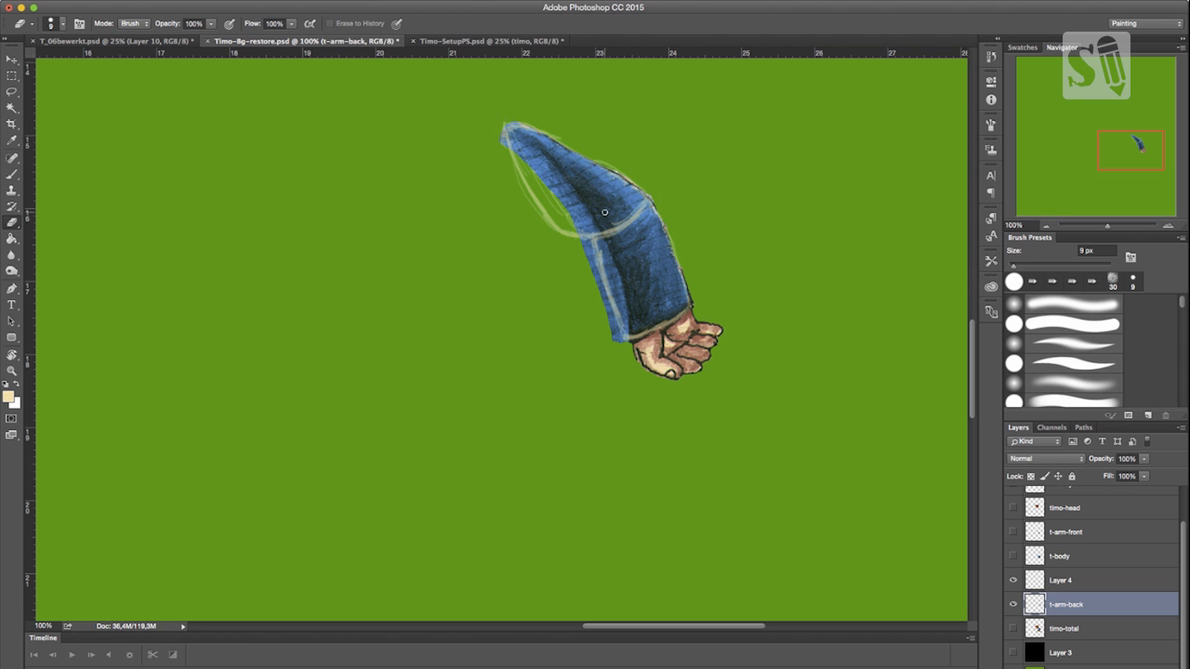
Clone dark sleeve texture over the forearm shading on t-arm-back and erase the blue outside the forearm's inner guide line.
{"action": "key", "text": "s"}
{"action": "mouse_move", "coordinate": [593, 225]}
{"action": "left_mouse_down"}
{"action": "mouse_move", "coordinate": [583, 189]}
{"action": "mouse_move", "coordinate": [568, 202]}
{"action": "mouse_move", "coordinate": [580, 179]}
{"action": "mouse_move", "coordinate": [569, 167]}
{"action": "mouse_move", "coordinate": [549, 174]}
{"action": "mouse_move", "coordinate": [558, 156]}
{"action": "mouse_move", "coordinate": [521, 152]}
{"action": "left_mouse_up"}
{"action": "left_click_drag", "start_coordinate": [611, 244], "coordinate": [628, 329]}
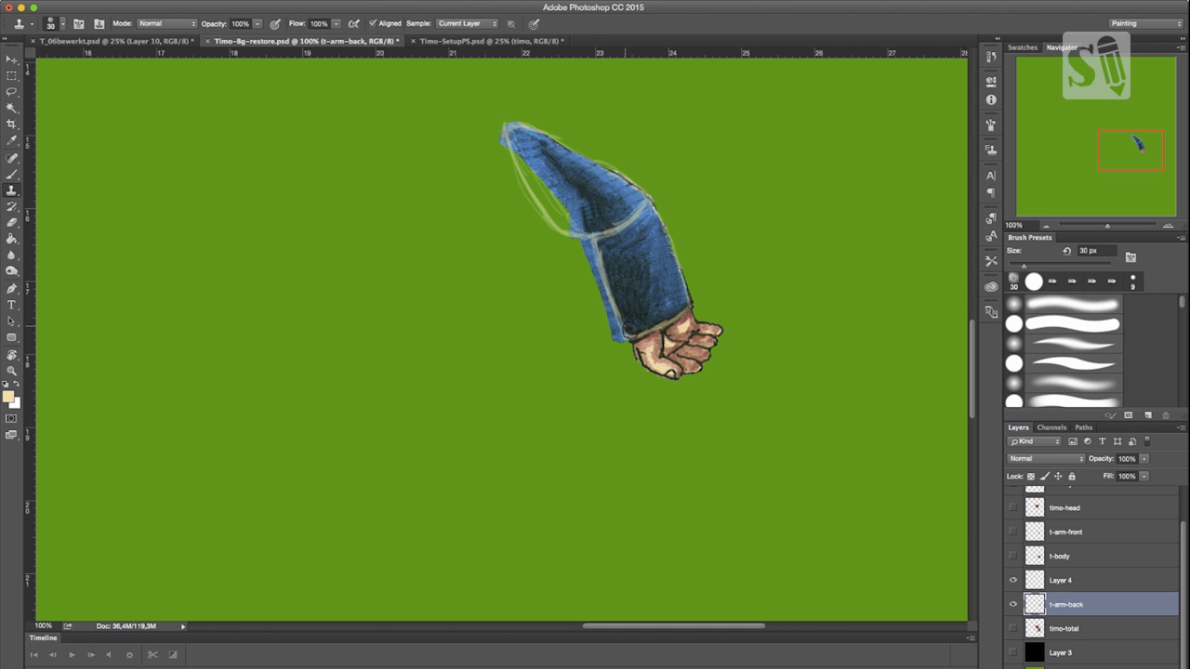
{"action": "key", "text": "e"}
{"action": "left_click_drag", "start_coordinate": [589, 248], "coordinate": [616, 334]}
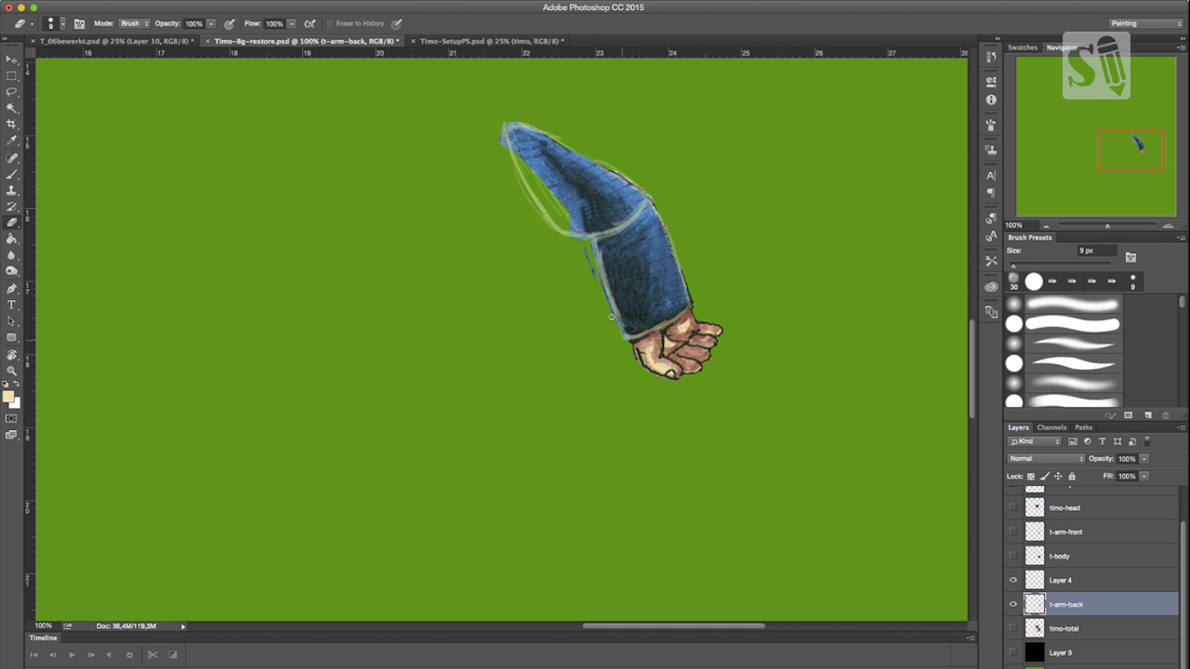
{"action": "left_click_drag", "start_coordinate": [593, 262], "coordinate": [592, 250]}
Clone sweater texture to fill the upper arm out to the guide on t-arm-back and hide Layer 4.
{"action": "key", "text": "s"}
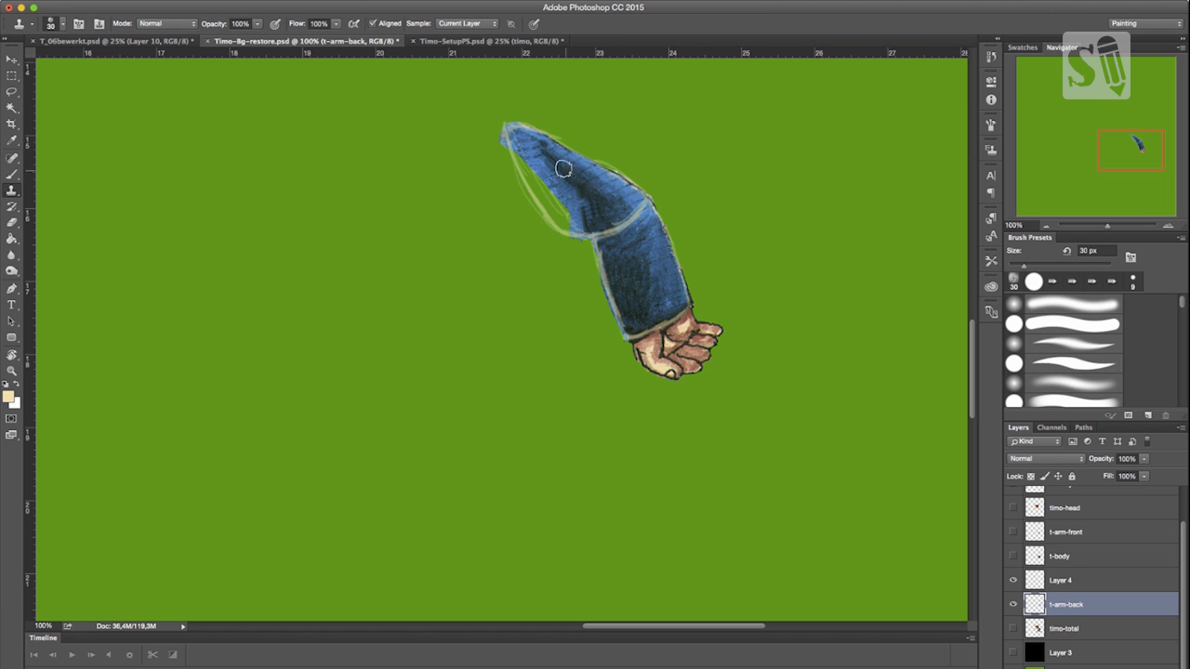
{"action": "mouse_move", "coordinate": [591, 194]}
{"action": "left_mouse_down"}
{"action": "mouse_move", "coordinate": [552, 193]}
{"action": "mouse_move", "coordinate": [566, 168]}
{"action": "mouse_move", "coordinate": [521, 148]}
{"action": "mouse_move", "coordinate": [553, 166]}
{"action": "mouse_move", "coordinate": [525, 172]}
{"action": "mouse_move", "coordinate": [532, 182]}
{"action": "mouse_move", "coordinate": [567, 190]}
{"action": "mouse_move", "coordinate": [549, 209]}
{"action": "mouse_move", "coordinate": [565, 224]}
{"action": "mouse_move", "coordinate": [537, 191]}
{"action": "mouse_move", "coordinate": [547, 212]}
{"action": "mouse_move", "coordinate": [575, 231]}
{"action": "left_mouse_up"}
{"action": "left_click", "coordinate": [1014, 580]}
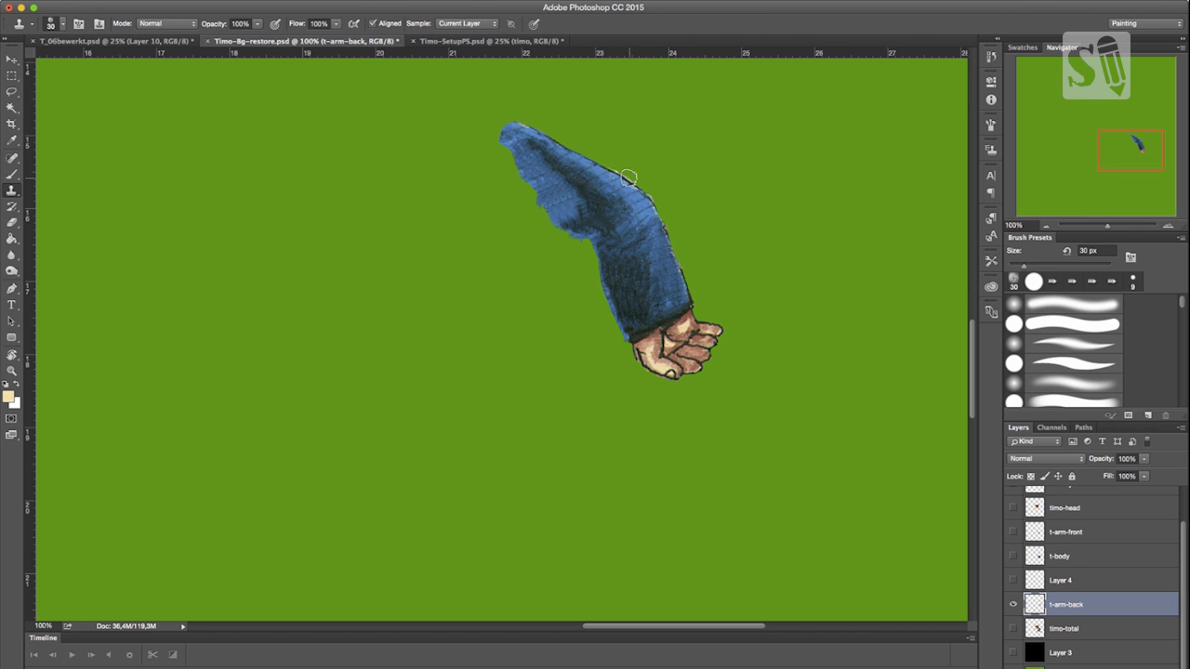
Draw a dark 4 px outline along the sleeve's inner edge on t-arm-back and erase stray marks at the elbow.
{"action": "key", "text": "b"}
{"action": "key", "text": "d"}
{"action": "left_click", "coordinate": [558, 143], "text": "alt"}
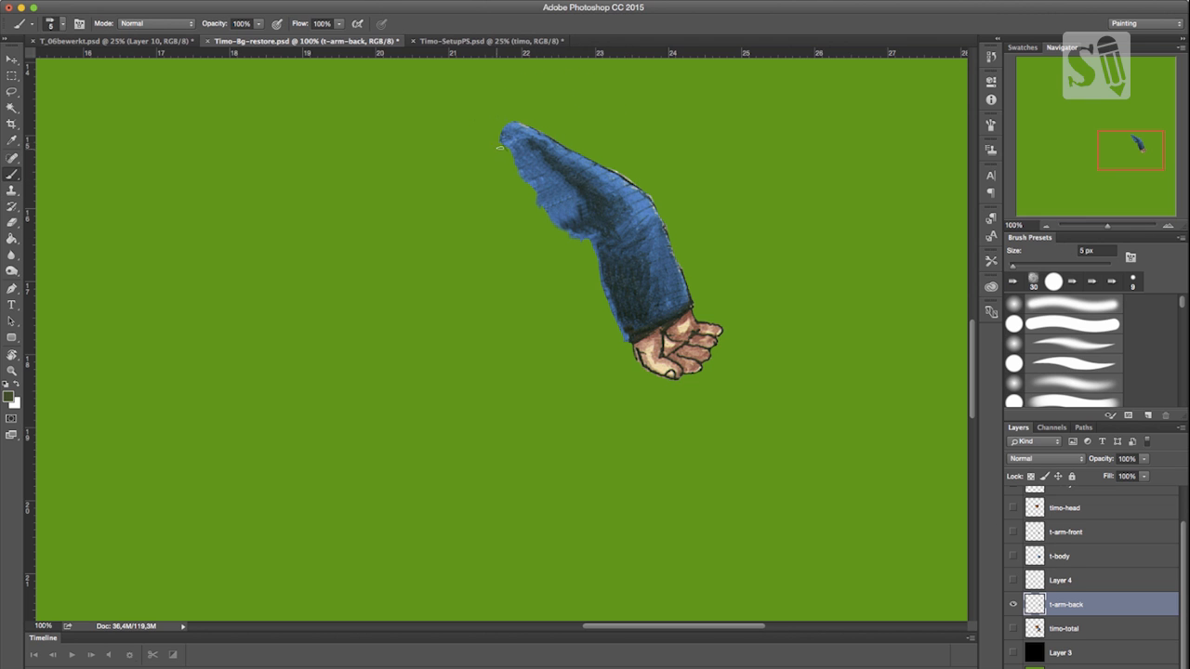
{"action": "key", "text": "bracketleft"}
{"action": "key", "text": "bracketleft"}
{"action": "key", "text": "bracketleft"}
{"action": "key", "text": "bracketright"}
{"action": "left_click_drag", "start_coordinate": [601, 268], "coordinate": [617, 319]}
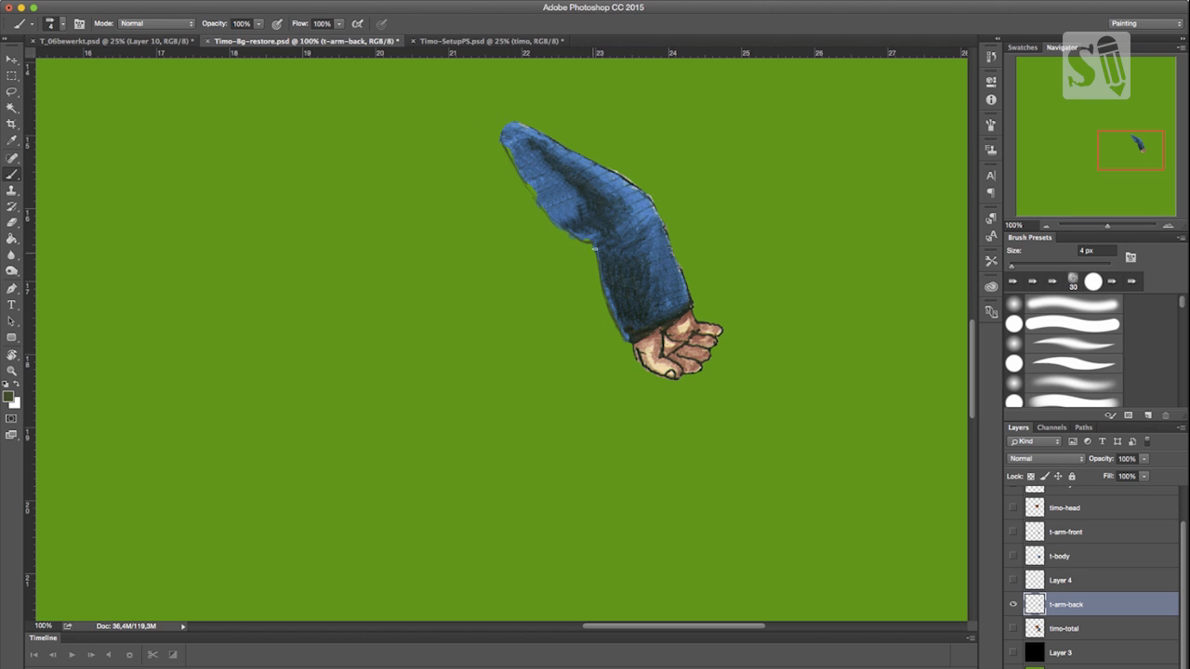
{"action": "key", "text": "e"}
{"action": "left_click_drag", "start_coordinate": [594, 262], "coordinate": [593, 275]}
{"action": "key", "text": "b"}
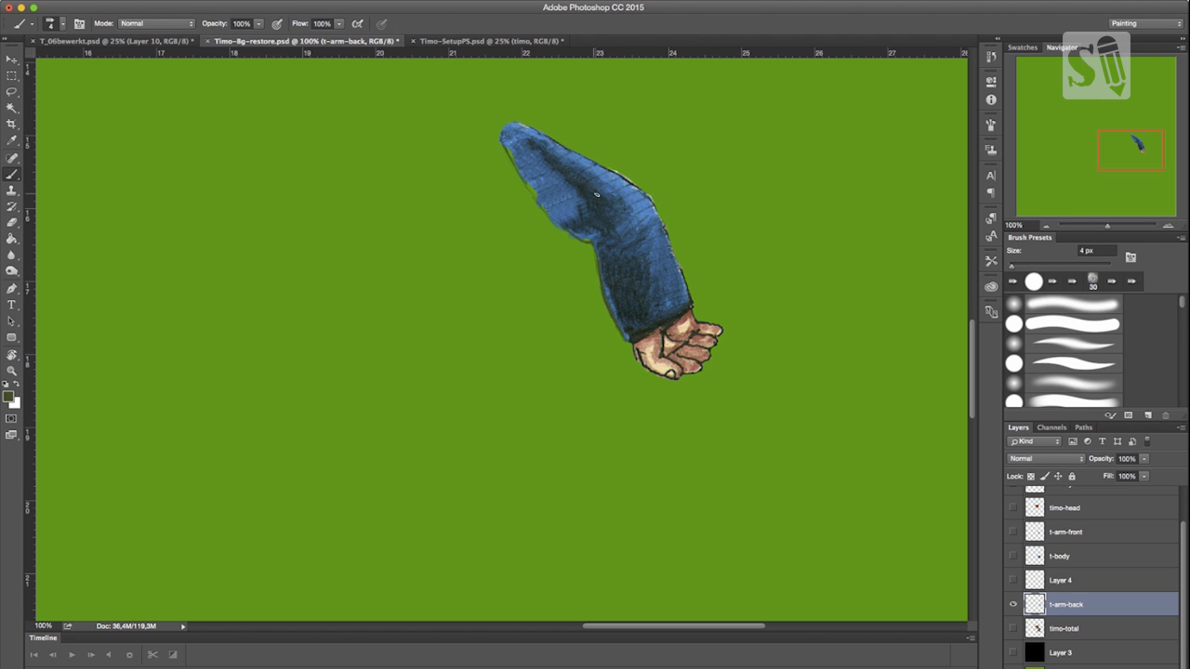
Sample sleeve blues and paint the upper arm's fill and dark shading on t-arm-back with a 9 px brush.
{"action": "left_click", "coordinate": [569, 160], "text": "alt"}
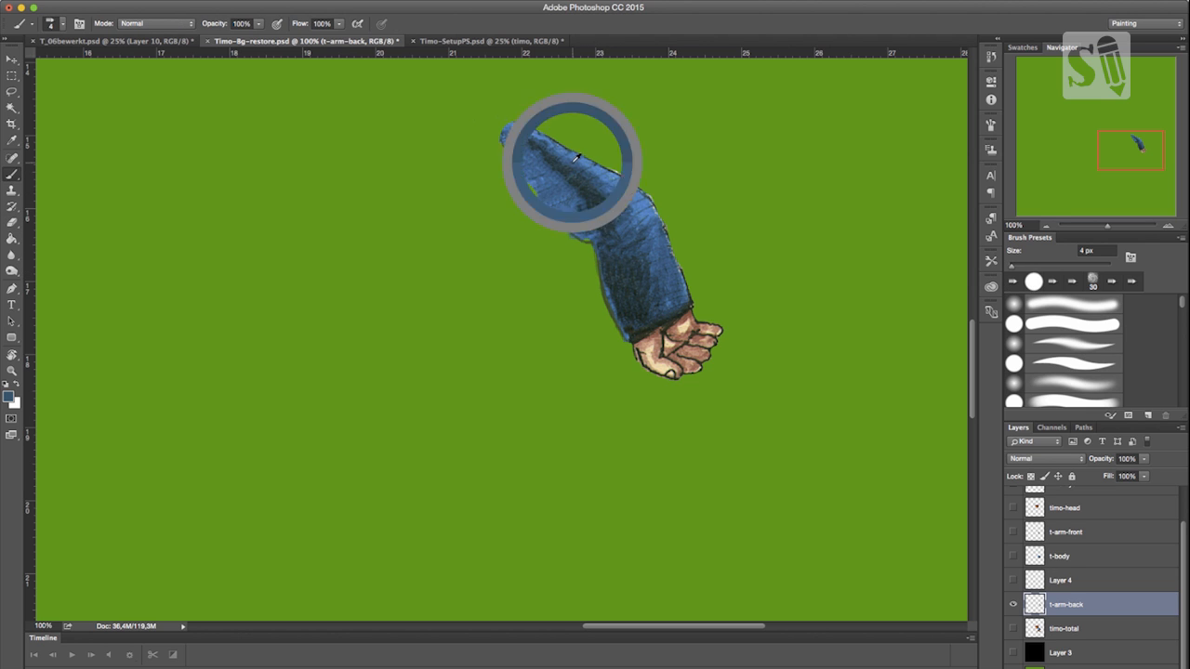
{"action": "left_click", "coordinate": [558, 207], "text": "alt"}
{"action": "key", "text": "bracketright"}
{"action": "key", "text": "bracketright"}
{"action": "key", "text": "bracketright"}
{"action": "key", "text": "bracketright"}
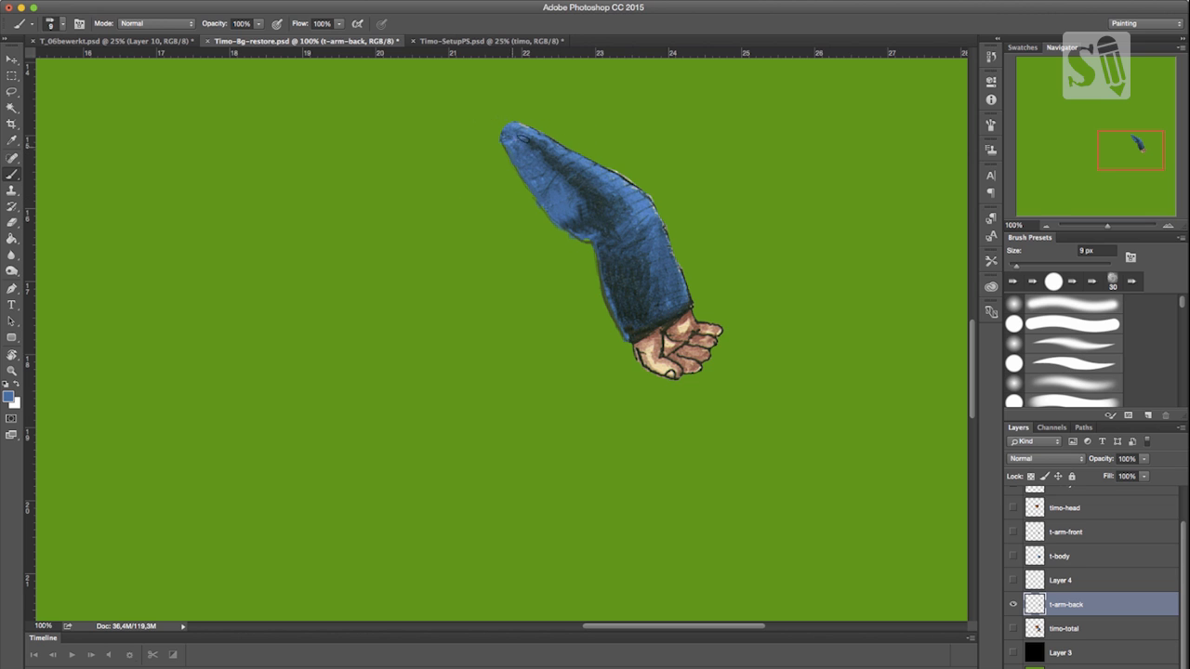
{"action": "left_click", "coordinate": [572, 176], "text": "alt"}
{"action": "mouse_move", "coordinate": [576, 183]}
{"action": "left_mouse_down"}
{"action": "mouse_move", "coordinate": [522, 146]}
{"action": "mouse_move", "coordinate": [533, 182]}
{"action": "mouse_move", "coordinate": [566, 186]}
{"action": "mouse_move", "coordinate": [573, 224]}
{"action": "left_mouse_up"}
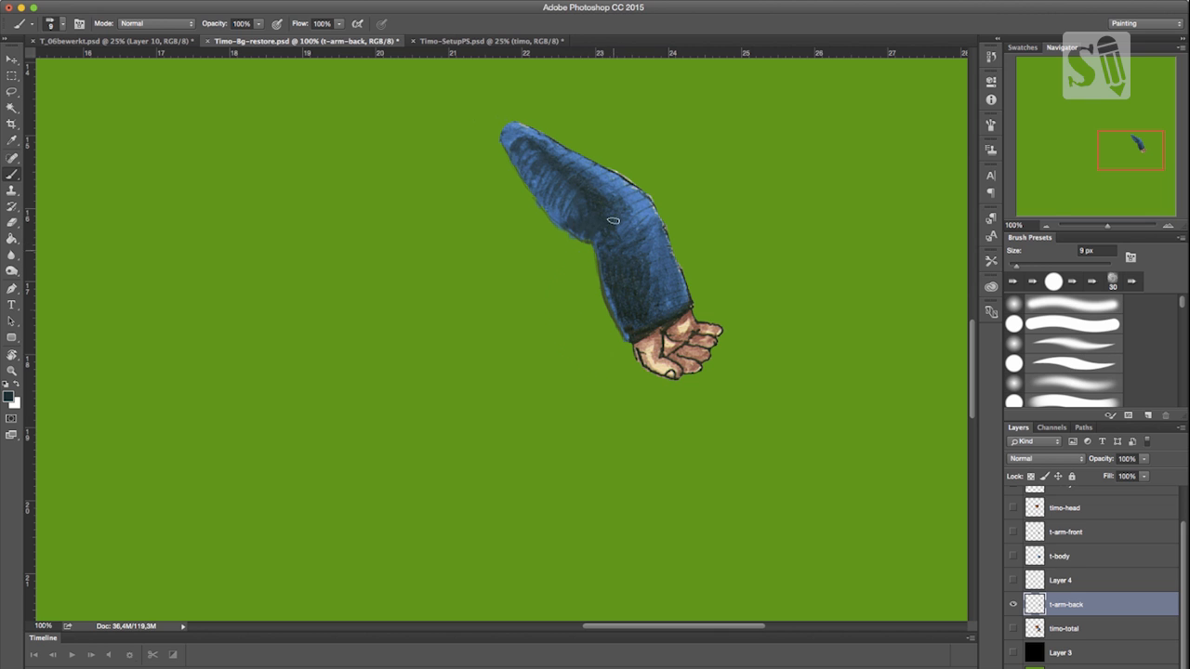
{"action": "left_click_drag", "start_coordinate": [580, 195], "coordinate": [565, 211]}
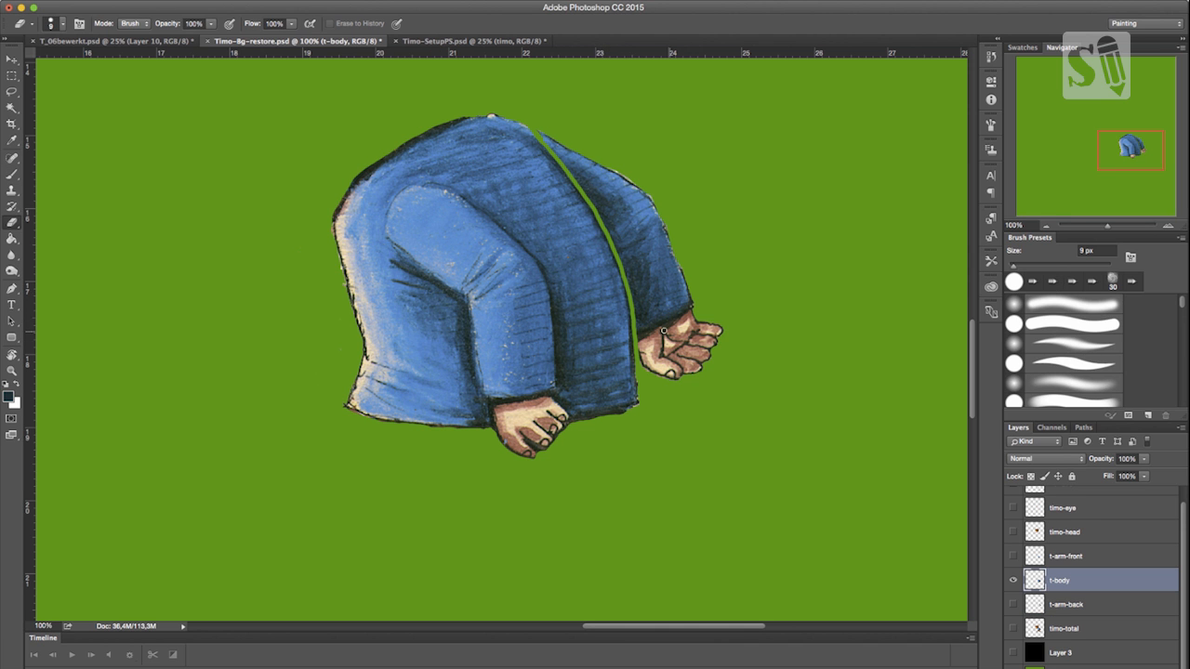
Erase the back arm and the front hand below the sweater hem from t-body, using a 45 px eraser.
{"action": "mouse_move", "coordinate": [716, 333]}
{"action": "left_mouse_down"}
{"action": "mouse_move", "coordinate": [661, 340]}
{"action": "mouse_move", "coordinate": [648, 359]}
{"action": "mouse_move", "coordinate": [642, 322]}
{"action": "mouse_move", "coordinate": [692, 376]}
{"action": "mouse_move", "coordinate": [658, 229]}
{"action": "left_mouse_up"}
{"action": "mouse_move", "coordinate": [545, 127]}
{"action": "left_mouse_down"}
{"action": "mouse_move", "coordinate": [646, 293]}
{"action": "mouse_move", "coordinate": [669, 265]}
{"action": "mouse_move", "coordinate": [627, 192]}
{"action": "left_mouse_up"}
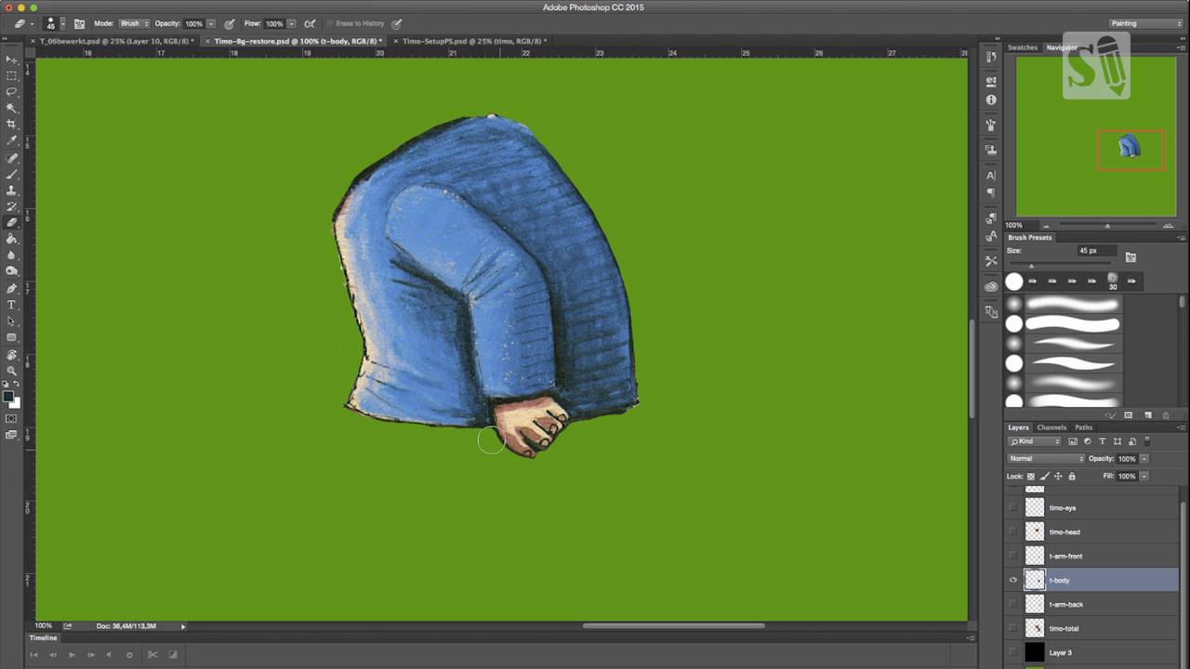
{"action": "mouse_move", "coordinate": [531, 435]}
{"action": "left_mouse_down"}
{"action": "mouse_move", "coordinate": [508, 459]}
{"action": "mouse_move", "coordinate": [484, 437]}
{"action": "left_mouse_up"}
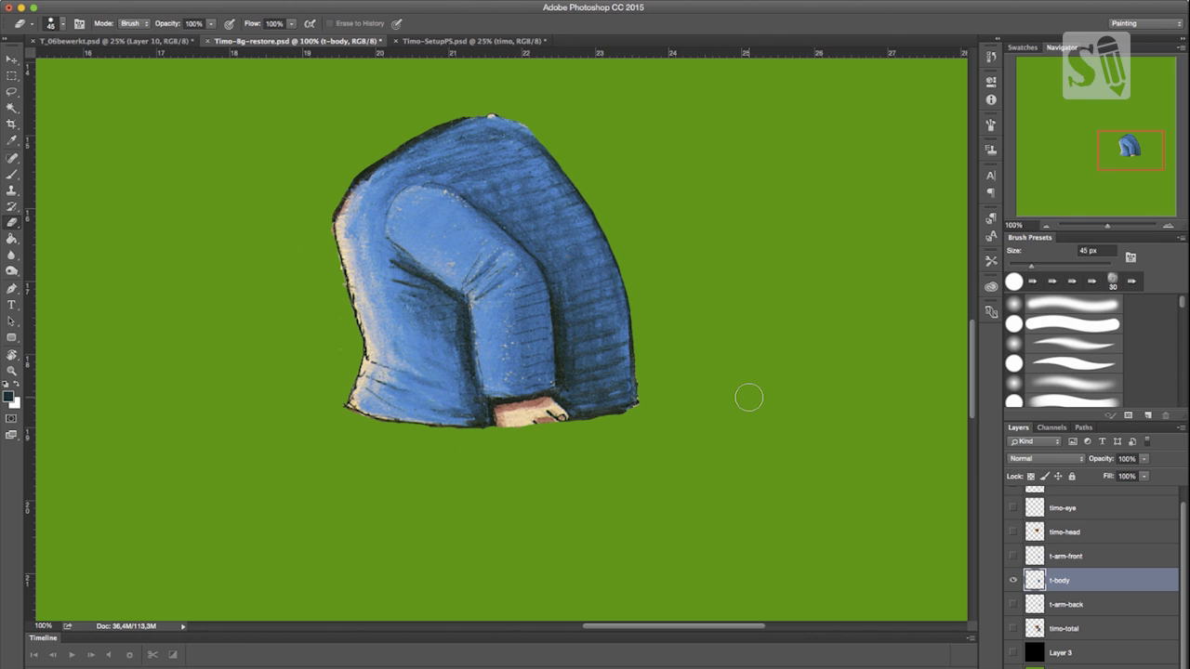
Remove the front arm's outline and creases from t-body with the content-aware Spot Healing Brush.
{"action": "key", "text": "s"}
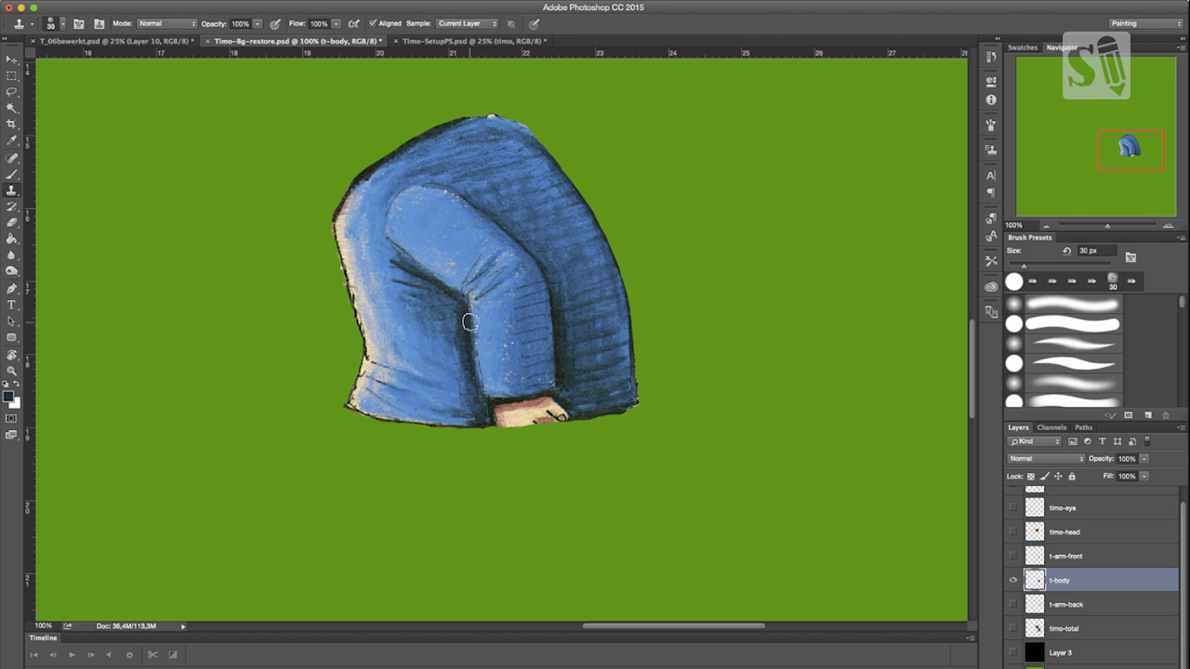
{"action": "key", "text": "j"}
{"action": "left_click", "coordinate": [486, 217]}
{"action": "left_click", "coordinate": [473, 230]}
{"action": "mouse_move", "coordinate": [437, 230]}
{"action": "left_mouse_down"}
{"action": "mouse_move", "coordinate": [441, 219]}
{"action": "mouse_move", "coordinate": [502, 223]}
{"action": "mouse_move", "coordinate": [468, 199]}
{"action": "left_mouse_up"}
{"action": "left_click_drag", "start_coordinate": [467, 285], "coordinate": [541, 272]}
{"action": "left_click", "coordinate": [473, 317]}
{"action": "left_click_drag", "start_coordinate": [498, 341], "coordinate": [539, 332]}
{"action": "mouse_move", "coordinate": [496, 358]}
{"action": "left_mouse_down"}
{"action": "mouse_move", "coordinate": [531, 331]}
{"action": "mouse_move", "coordinate": [525, 348]}
{"action": "mouse_move", "coordinate": [546, 374]}
{"action": "left_mouse_up"}
{"action": "left_click_drag", "start_coordinate": [488, 277], "coordinate": [532, 251]}
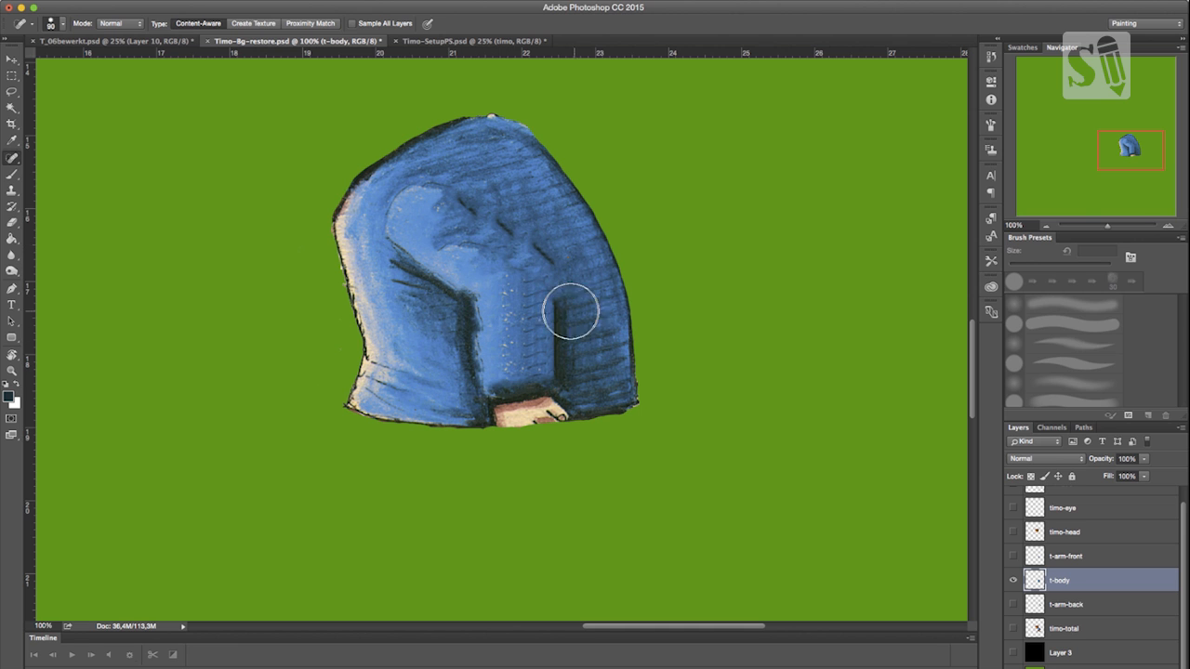
Clone sweater texture over the remaining front sleeve and hand on t-body, enlarging the stamp to 70 px.
{"action": "key", "text": "s"}
{"action": "left_click", "coordinate": [545, 309]}
{"action": "left_click", "coordinate": [610, 292], "text": "alt"}
{"action": "left_click", "coordinate": [487, 318]}
{"action": "mouse_move", "coordinate": [555, 309]}
{"action": "left_mouse_down"}
{"action": "mouse_move", "coordinate": [485, 322]}
{"action": "mouse_move", "coordinate": [483, 345]}
{"action": "left_mouse_up"}
{"action": "key", "text": "]"}
{"action": "key", "text": "]"}
{"action": "key", "text": "]"}
{"action": "key", "text": "]"}
{"action": "left_click", "coordinate": [597, 298], "text": "alt"}
{"action": "left_click", "coordinate": [592, 314], "text": "alt"}
{"action": "mouse_move", "coordinate": [499, 358]}
{"action": "left_mouse_down"}
{"action": "mouse_move", "coordinate": [570, 358]}
{"action": "mouse_move", "coordinate": [503, 378]}
{"action": "mouse_move", "coordinate": [553, 398]}
{"action": "mouse_move", "coordinate": [507, 381]}
{"action": "mouse_move", "coordinate": [595, 392]}
{"action": "mouse_move", "coordinate": [510, 412]}
{"action": "mouse_move", "coordinate": [556, 414]}
{"action": "mouse_move", "coordinate": [522, 406]}
{"action": "mouse_move", "coordinate": [518, 358]}
{"action": "mouse_move", "coordinate": [492, 350]}
{"action": "mouse_move", "coordinate": [552, 243]}
{"action": "mouse_move", "coordinate": [457, 272]}
{"action": "mouse_move", "coordinate": [542, 187]}
{"action": "mouse_move", "coordinate": [491, 197]}
{"action": "mouse_move", "coordinate": [469, 226]}
{"action": "mouse_move", "coordinate": [448, 193]}
{"action": "mouse_move", "coordinate": [405, 205]}
{"action": "mouse_move", "coordinate": [424, 186]}
{"action": "mouse_move", "coordinate": [405, 237]}
{"action": "mouse_move", "coordinate": [390, 240]}
{"action": "mouse_move", "coordinate": [415, 262]}
{"action": "mouse_move", "coordinate": [387, 242]}
{"action": "mouse_move", "coordinate": [420, 244]}
{"action": "mouse_move", "coordinate": [409, 237]}
{"action": "mouse_move", "coordinate": [420, 247]}
{"action": "mouse_move", "coordinate": [397, 282]}
{"action": "mouse_move", "coordinate": [414, 274]}
{"action": "mouse_move", "coordinate": [406, 286]}
{"action": "mouse_move", "coordinate": [402, 249]}
{"action": "mouse_move", "coordinate": [423, 220]}
{"action": "mouse_move", "coordinate": [396, 214]}
{"action": "mouse_move", "coordinate": [390, 277]}
{"action": "mouse_move", "coordinate": [389, 262]}
{"action": "mouse_move", "coordinate": [429, 283]}
{"action": "mouse_move", "coordinate": [429, 260]}
{"action": "mouse_move", "coordinate": [393, 256]}
{"action": "mouse_move", "coordinate": [538, 190]}
{"action": "mouse_move", "coordinate": [478, 202]}
{"action": "mouse_move", "coordinate": [554, 231]}
{"action": "mouse_move", "coordinate": [521, 255]}
{"action": "mouse_move", "coordinate": [490, 225]}
{"action": "mouse_move", "coordinate": [519, 228]}
{"action": "mouse_move", "coordinate": [489, 245]}
{"action": "mouse_move", "coordinate": [559, 248]}
{"action": "mouse_move", "coordinate": [493, 285]}
{"action": "mouse_move", "coordinate": [549, 269]}
{"action": "mouse_move", "coordinate": [484, 309]}
{"action": "mouse_move", "coordinate": [565, 284]}
{"action": "mouse_move", "coordinate": [574, 319]}
{"action": "mouse_move", "coordinate": [545, 314]}
{"action": "mouse_move", "coordinate": [585, 276]}
{"action": "mouse_move", "coordinate": [450, 270]}
{"action": "mouse_move", "coordinate": [488, 251]}
{"action": "mouse_move", "coordinate": [545, 261]}
{"action": "mouse_move", "coordinate": [585, 345]}
{"action": "mouse_move", "coordinate": [519, 361]}
{"action": "mouse_move", "coordinate": [558, 400]}
{"action": "mouse_move", "coordinate": [499, 424]}
{"action": "left_mouse_up"}
{"action": "key", "text": "e"}
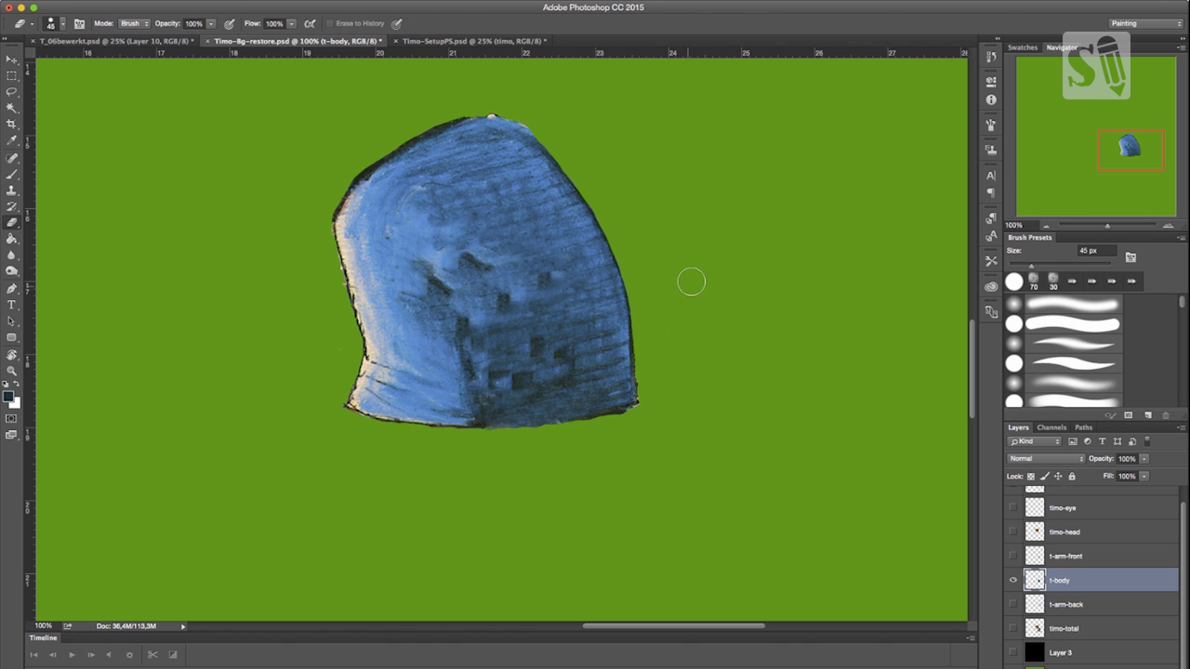
Add two new layers above t-body and set up a 35 px dark-blue brush at 54% opacity.
{"action": "key", "text": "b"}
{"action": "left_click", "coordinate": [425, 232], "text": "alt"}
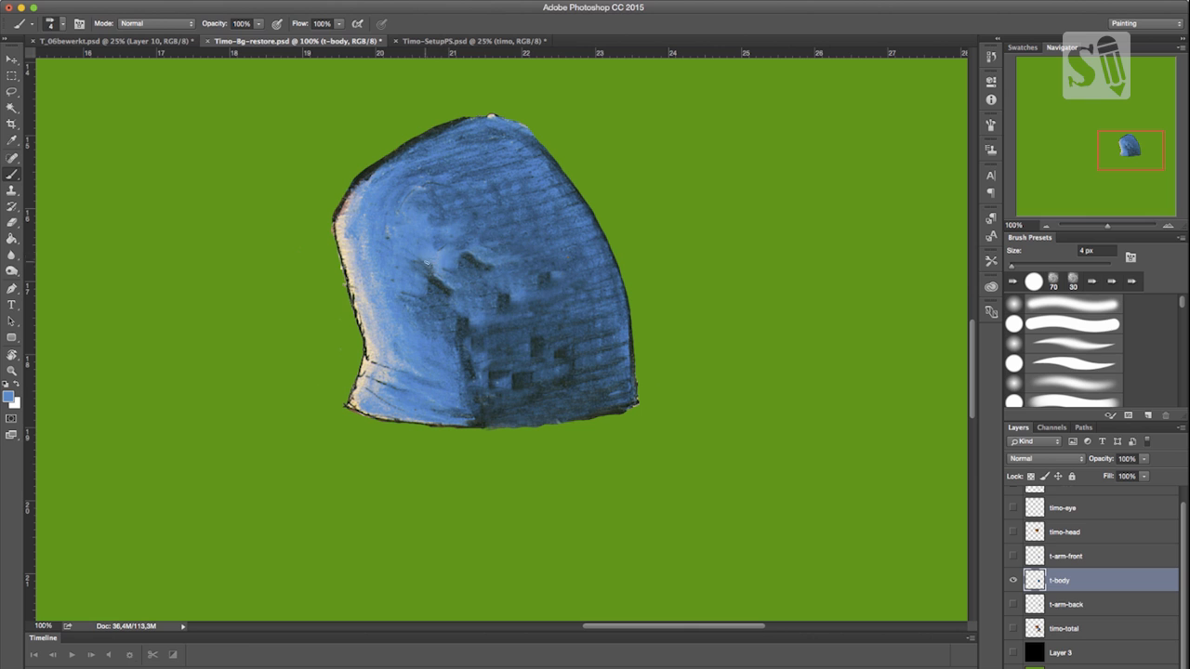
{"action": "key", "text": "ctrl+shift+alt+n"}
{"action": "key", "text": "ctrl+shift+alt+n"}
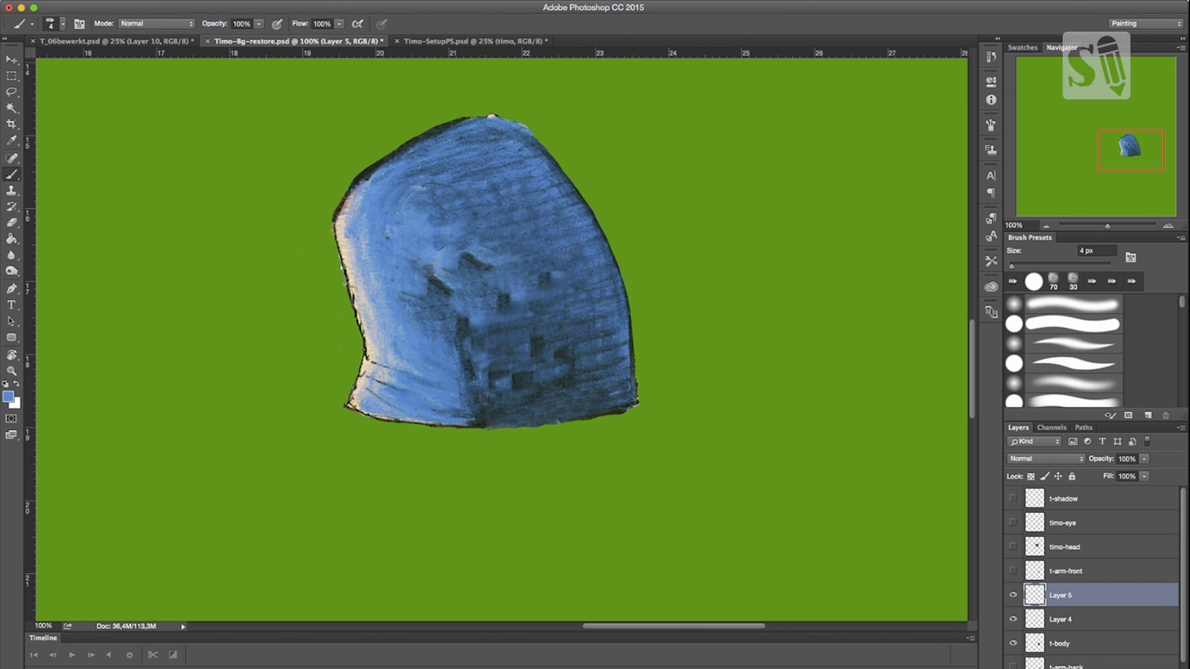
{"action": "key", "text": "bracketright"}
{"action": "key", "text": "bracketright"}
{"action": "left_click_drag", "start_coordinate": [257, 23], "coordinate": [243, 41]}
{"action": "left_click", "coordinate": [473, 312], "text": "alt"}
{"action": "key", "text": "bracketright"}
{"action": "key", "text": "bracketright"}
{"action": "key", "text": "bracketright"}
{"action": "key", "text": "bracketright"}
{"action": "key", "text": "bracketright"}
{"action": "key", "text": "bracketright"}
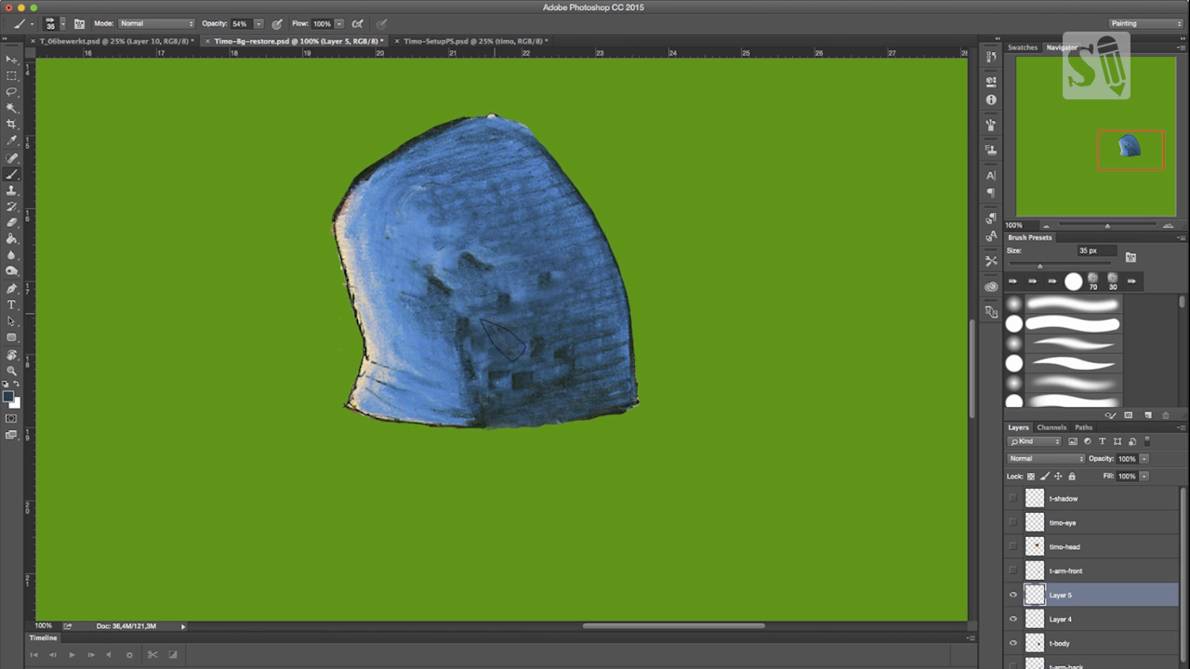
Paint sampled dark and light blues over the clone patches on Layer 5 to blend the sweater's shading.
{"action": "left_click_drag", "start_coordinate": [450, 263], "coordinate": [438, 271]}
{"action": "left_click_drag", "start_coordinate": [441, 327], "coordinate": [507, 346]}
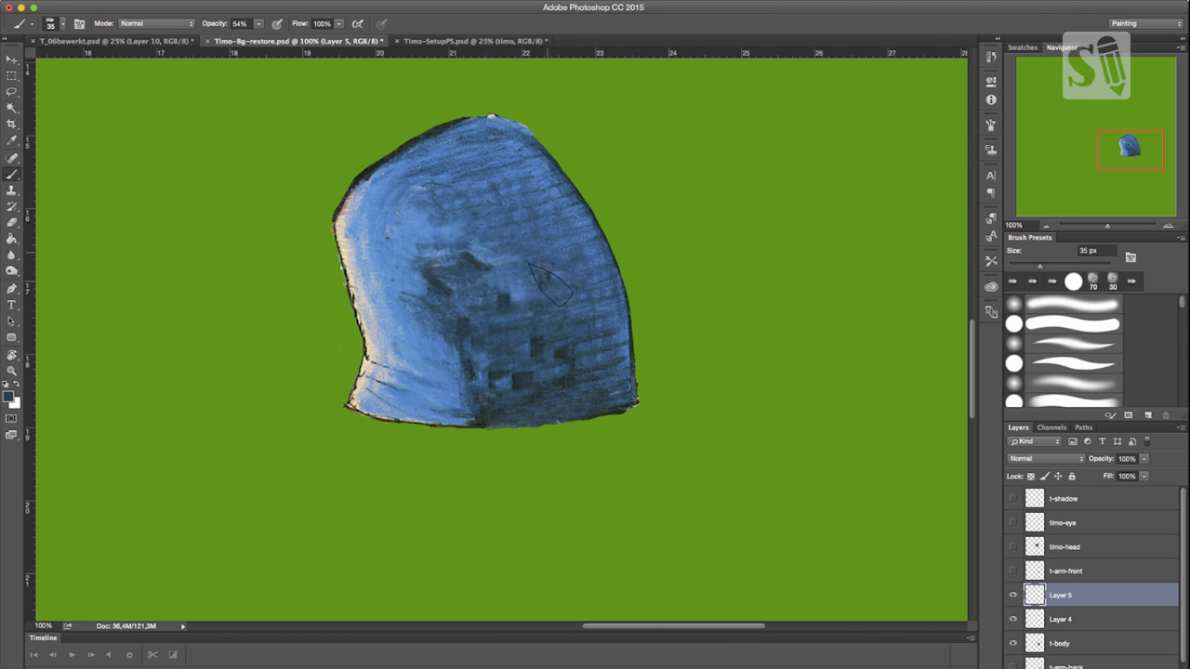
{"action": "mouse_move", "coordinate": [478, 254]}
{"action": "left_mouse_down"}
{"action": "mouse_move", "coordinate": [528, 267]}
{"action": "mouse_move", "coordinate": [556, 328]}
{"action": "left_mouse_up"}
{"action": "mouse_move", "coordinate": [481, 373]}
{"action": "left_mouse_down"}
{"action": "mouse_move", "coordinate": [573, 360]}
{"action": "mouse_move", "coordinate": [508, 393]}
{"action": "mouse_move", "coordinate": [593, 383]}
{"action": "left_mouse_up"}
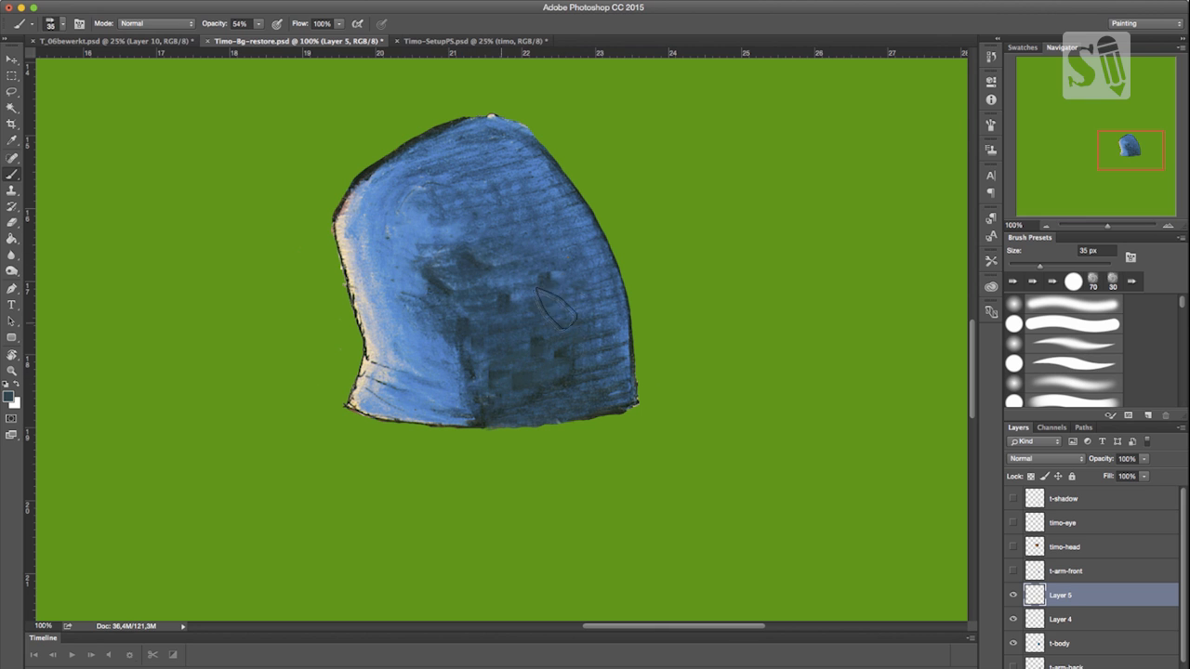
{"action": "left_click", "coordinate": [460, 230], "text": "alt"}
{"action": "mouse_move", "coordinate": [421, 223]}
{"action": "left_mouse_down"}
{"action": "mouse_move", "coordinate": [434, 213]}
{"action": "mouse_move", "coordinate": [410, 233]}
{"action": "left_mouse_up"}
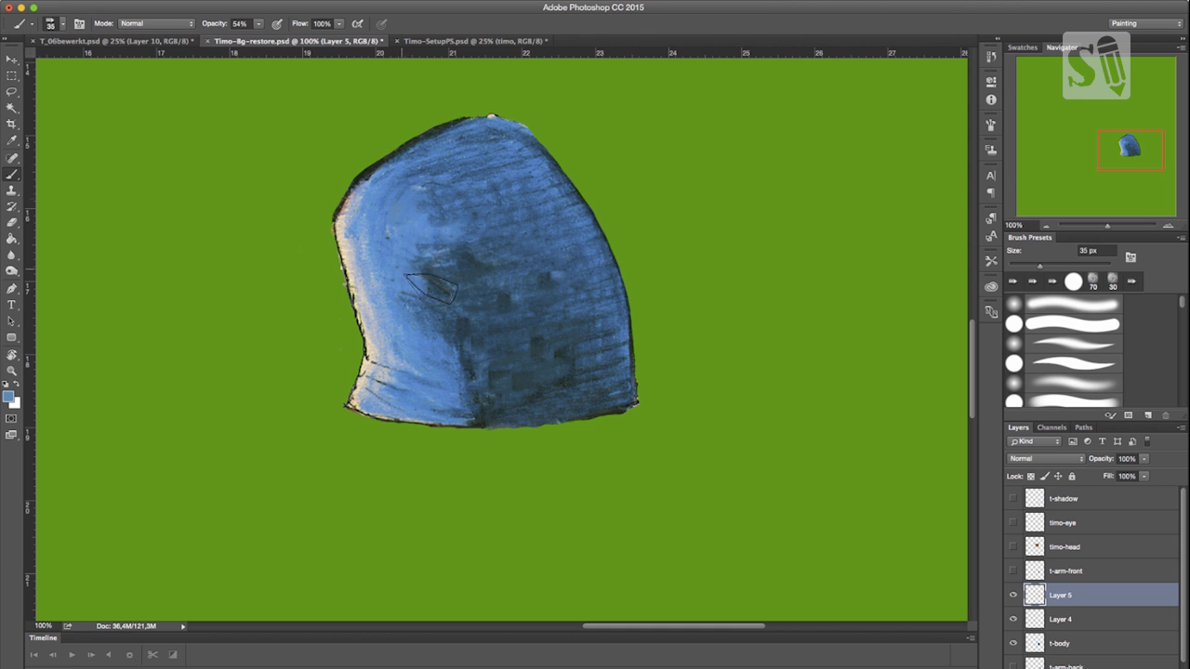
{"action": "left_click", "coordinate": [406, 272], "text": "alt"}
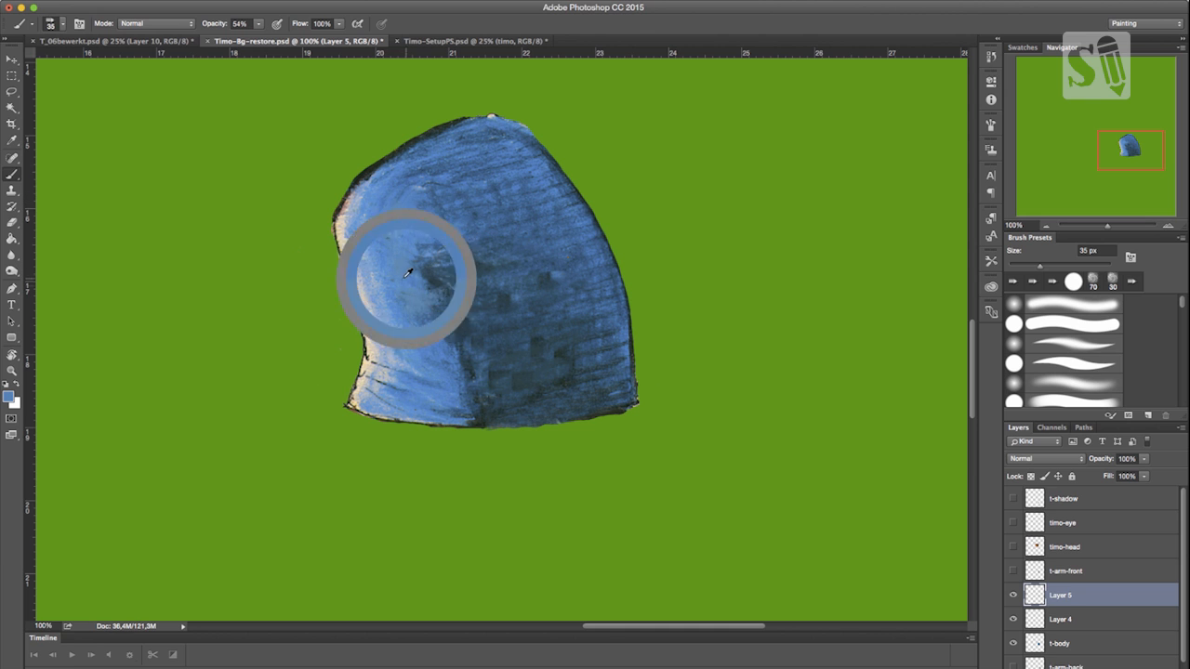
Show t-arm-front and try to rotate Layer 5 with Free Transform.
{"action": "left_click", "coordinate": [1014, 571]}
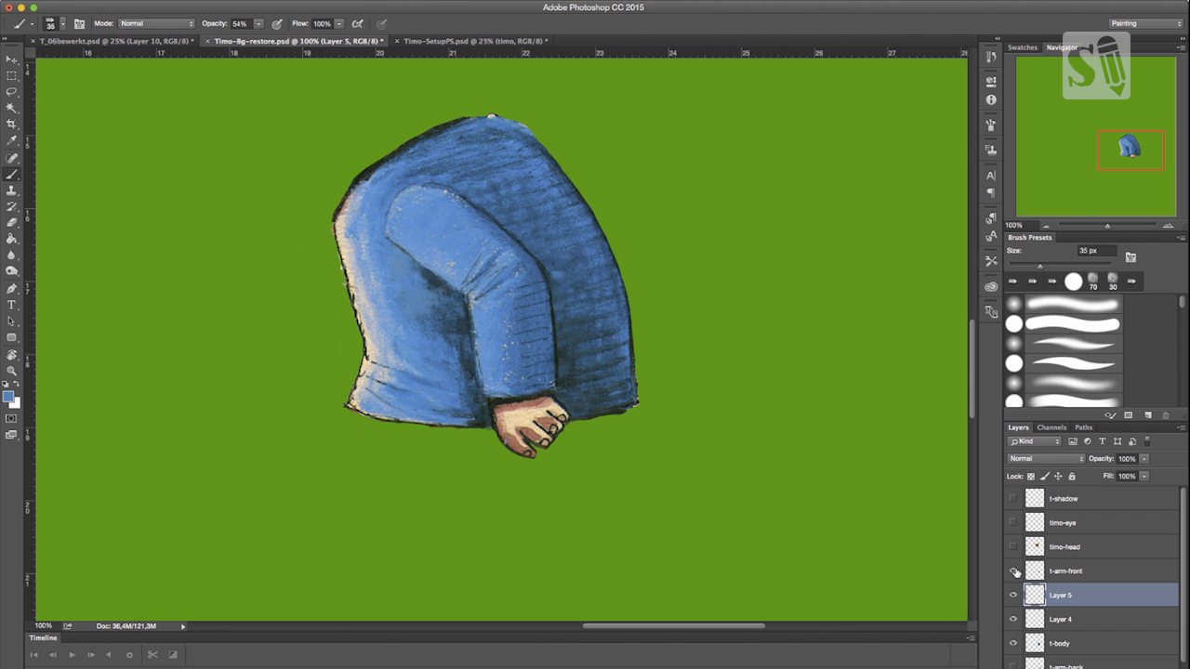
{"action": "key", "text": "v"}
{"action": "key", "text": "ctrl+t"}
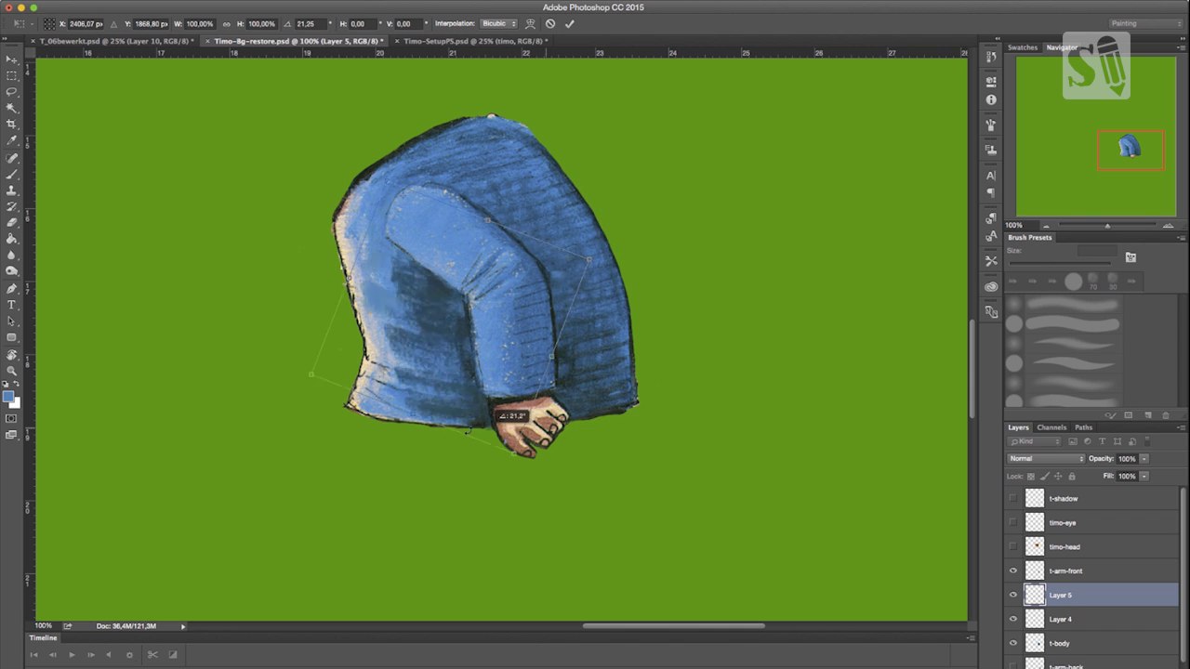
{"action": "key", "text": "Return"}
{"action": "left_click", "coordinate": [471, 272]}
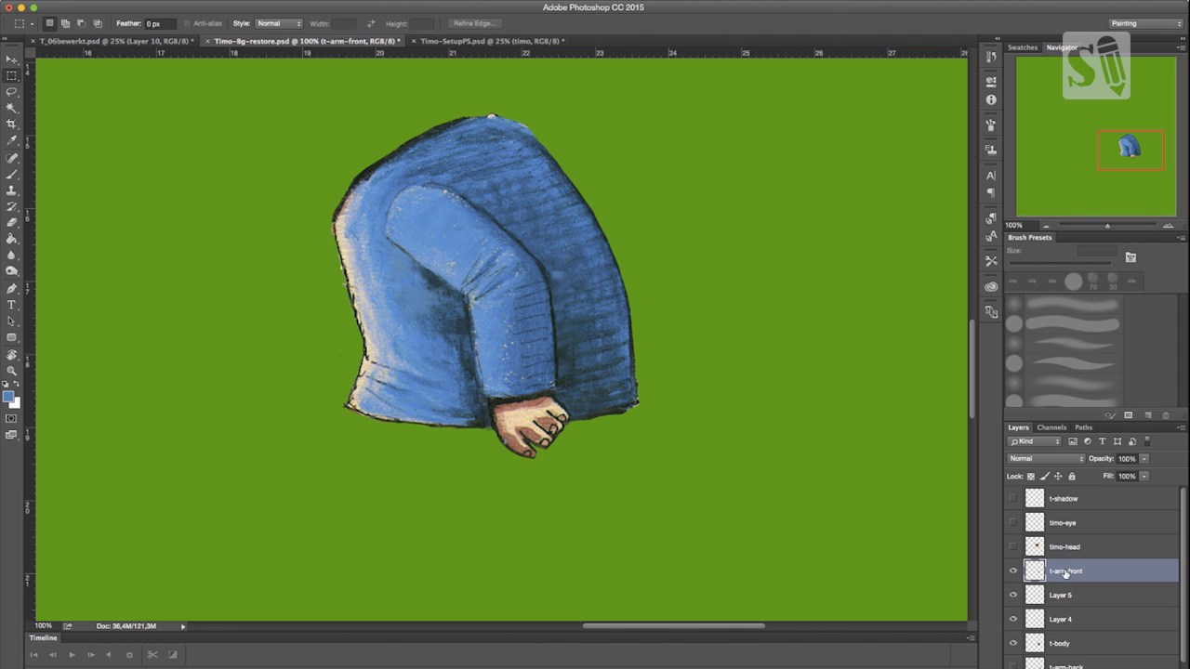
Try rotating the front arm on t-arm-front about its shoulder, discard the transformation and hide the layer.
{"action": "key", "text": "m"}
{"action": "left_click_drag", "start_coordinate": [140, 119], "coordinate": [375, 512]}
{"action": "left_click", "coordinate": [675, 275]}
{"action": "left_click", "coordinate": [12, 58]}
{"action": "left_click_drag", "start_coordinate": [475, 314], "coordinate": [407, 205]}
{"action": "left_click_drag", "start_coordinate": [579, 470], "coordinate": [350, 479]}
{"action": "left_click", "coordinate": [12, 76]}
{"action": "left_click", "coordinate": [548, 240]}
{"action": "left_click", "coordinate": [1014, 571]}
Paint the missing dark hem outline on Layer 5 with a small brush at 100% opacity.
{"action": "left_click", "coordinate": [1079, 595]}
{"action": "key", "text": "b"}
{"action": "key", "text": "bracketleft"}
{"action": "key", "text": "bracketleft"}
{"action": "key", "text": "bracketleft"}
{"action": "key", "text": "bracketleft"}
{"action": "key", "text": "bracketleft"}
{"action": "key", "text": "bracketleft"}
{"action": "key", "text": "bracketleft"}
{"action": "left_click", "coordinate": [478, 438], "text": "alt"}
{"action": "key", "text": "0"}
{"action": "left_click_drag", "start_coordinate": [498, 425], "coordinate": [586, 421]}
Sample sweater blues and paint over the remaining patches in the torso's shading with a larger brush at 100% opacity.
{"action": "left_click", "coordinate": [491, 388], "text": "alt"}
{"action": "left_click", "coordinate": [460, 361], "text": "alt"}
{"action": "key", "text": "bracketright"}
{"action": "key", "text": "bracketright"}
{"action": "key", "text": "bracketright"}
{"action": "key", "text": "bracketright"}
{"action": "key", "text": "bracketright"}
{"action": "key", "text": "bracketright"}
{"action": "key", "text": "bracketright"}
{"action": "key", "text": "bracketright"}
{"action": "key", "text": "bracketright"}
{"action": "mouse_move", "coordinate": [494, 363]}
{"action": "left_mouse_down"}
{"action": "mouse_move", "coordinate": [459, 298]}
{"action": "mouse_move", "coordinate": [443, 354]}
{"action": "mouse_move", "coordinate": [472, 403]}
{"action": "left_mouse_up"}
{"action": "mouse_move", "coordinate": [409, 264]}
{"action": "left_mouse_down"}
{"action": "mouse_move", "coordinate": [429, 245]}
{"action": "mouse_move", "coordinate": [391, 231]}
{"action": "mouse_move", "coordinate": [409, 239]}
{"action": "left_mouse_up"}
{"action": "left_click", "coordinate": [349, 204], "text": "alt"}
{"action": "left_click", "coordinate": [536, 340], "text": "alt"}
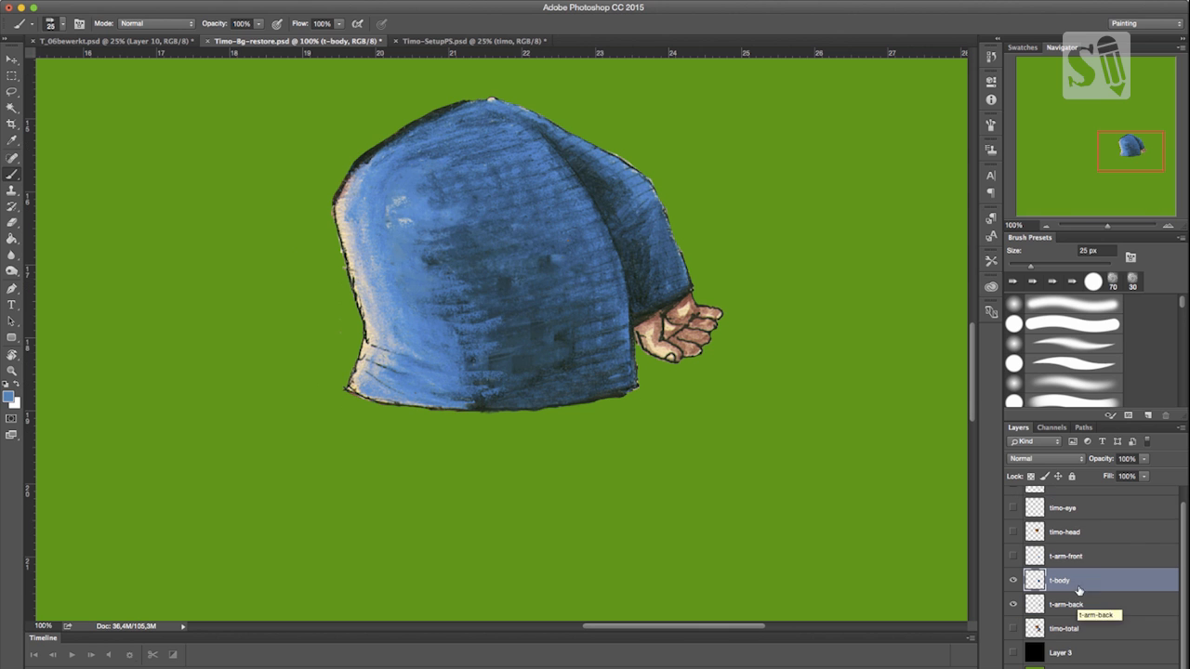
Show t-arm-front, timo-head and timo-eye, and move the head and eye layers between t-body and t-arm-back.
{"action": "left_click", "coordinate": [1013, 556]}
{"action": "left_click", "coordinate": [1016, 532]}
{"action": "left_click", "coordinate": [1013, 508]}
{"action": "left_click", "coordinate": [1065, 512]}
{"action": "left_click", "coordinate": [1070, 527], "text": "shift"}
{"action": "left_click_drag", "start_coordinate": [1069, 526], "coordinate": [1063, 594]}
{"action": "key", "text": "super+minus"}
{"action": "key", "text": "super+minus"}
{"action": "key", "text": "super+minus"}
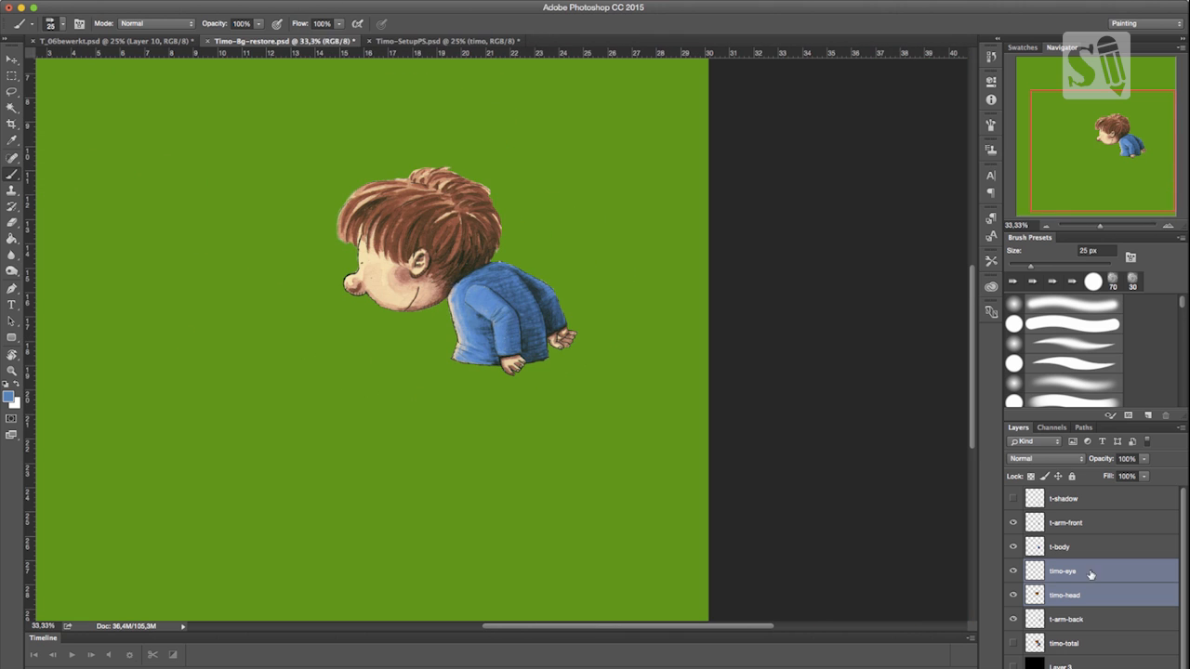
Rotate timo-eye and timo-head together by -8.19° about a pivot at the neck.
{"action": "key", "text": "v"}
{"action": "key", "text": "super+t"}
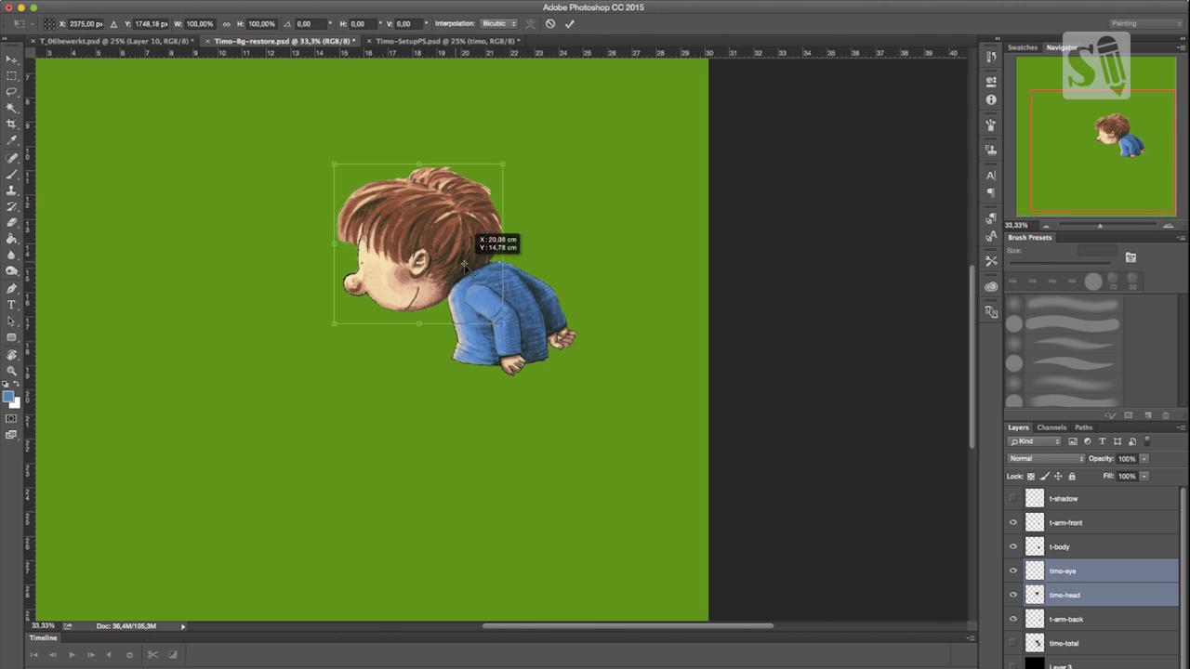
{"action": "left_click_drag", "start_coordinate": [376, 185], "coordinate": [350, 170]}
{"action": "key", "text": "m"}
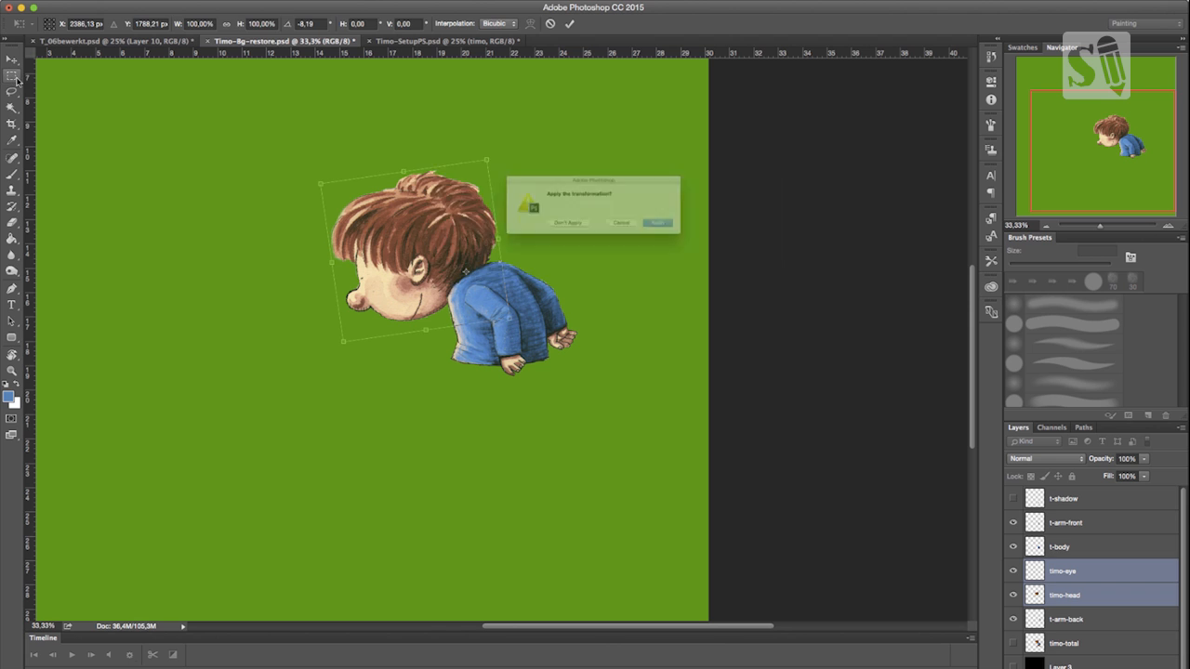
{"action": "key", "text": "Return"}
{"action": "scroll", "coordinate": [1088, 648], "scroll_direction": "down", "scroll_amount": 1}
{"action": "left_click", "coordinate": [1046, 630]}
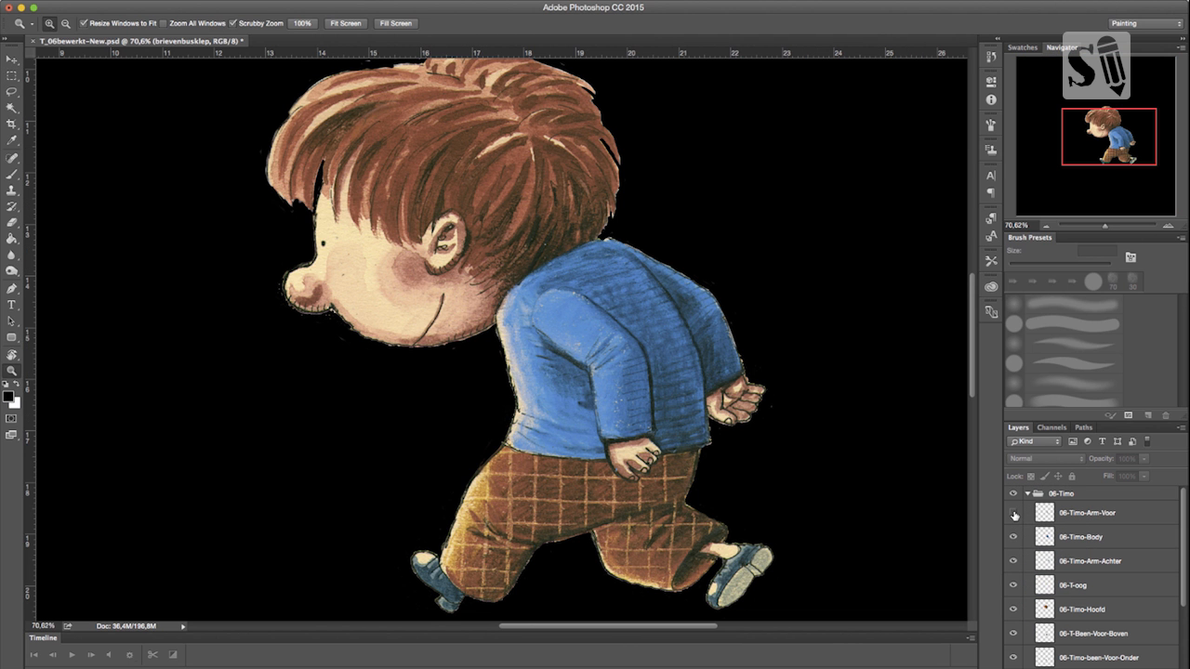
Toggle the visibility of the 06-Timo arm, body, eye, head and leg layers one by one to inspect the separated body parts.
{"action": "left_click", "coordinate": [1014, 514]}
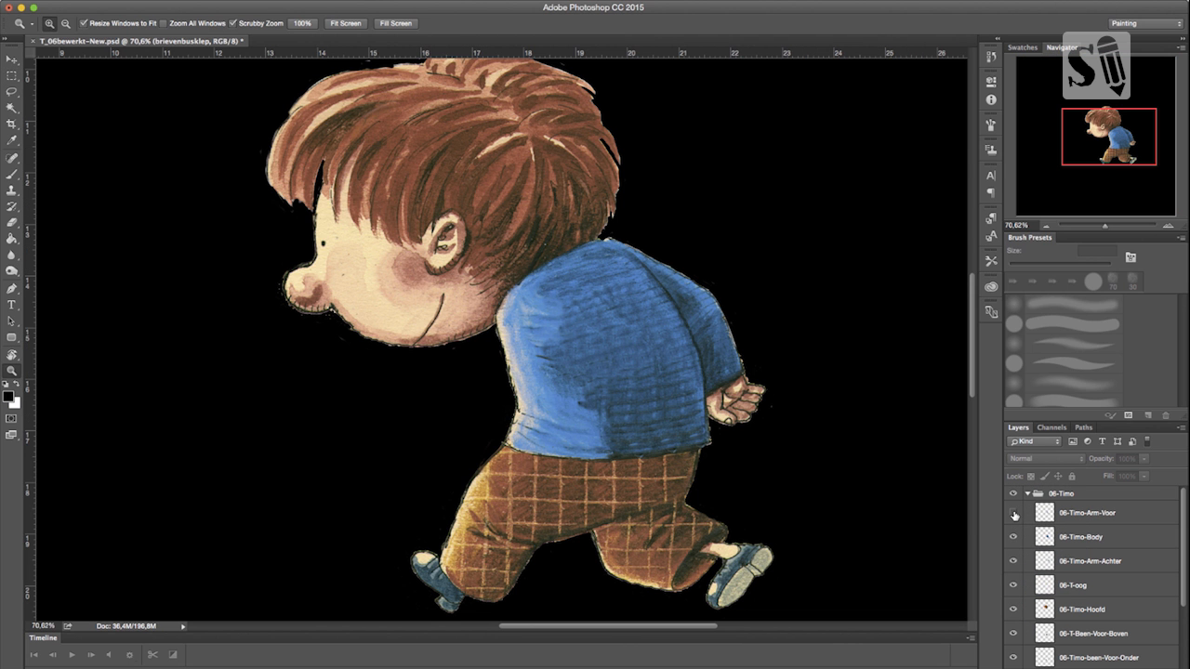
{"action": "left_click", "coordinate": [1013, 537]}
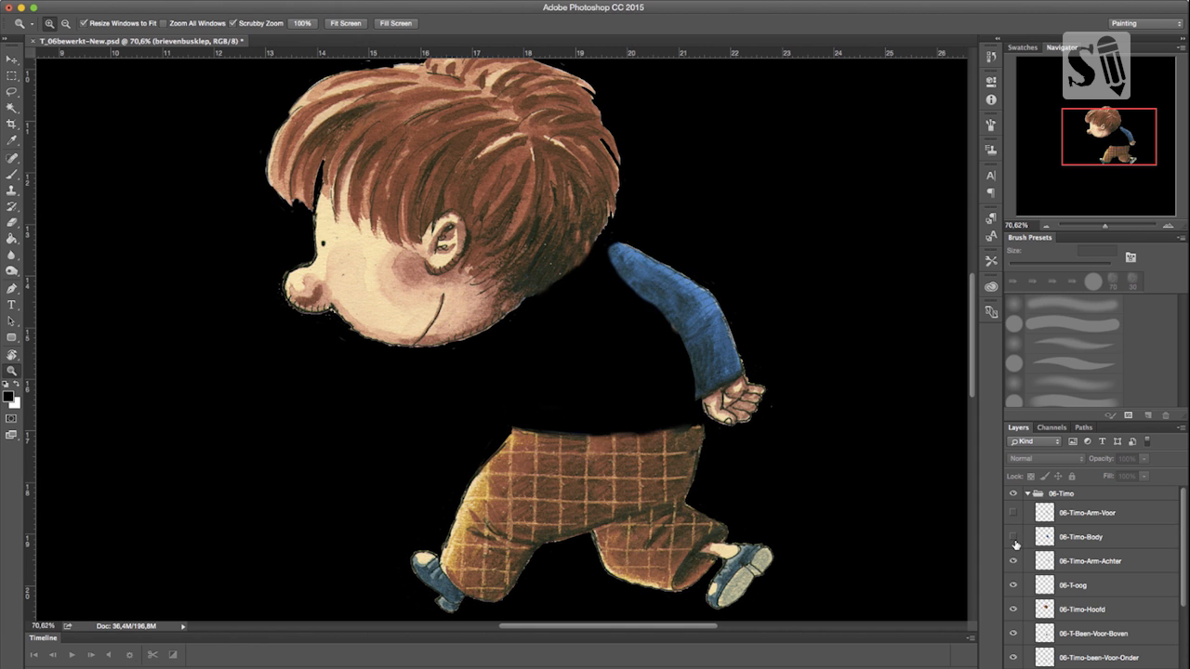
{"action": "left_click", "coordinate": [1013, 537]}
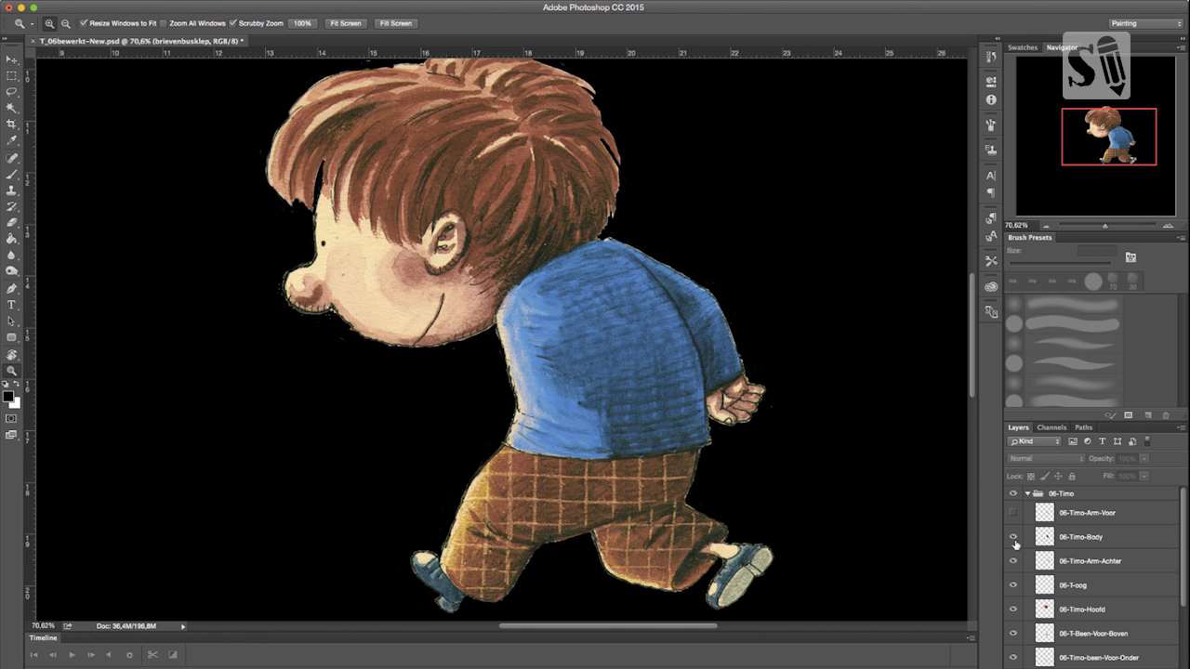
{"action": "left_click", "coordinate": [1014, 562]}
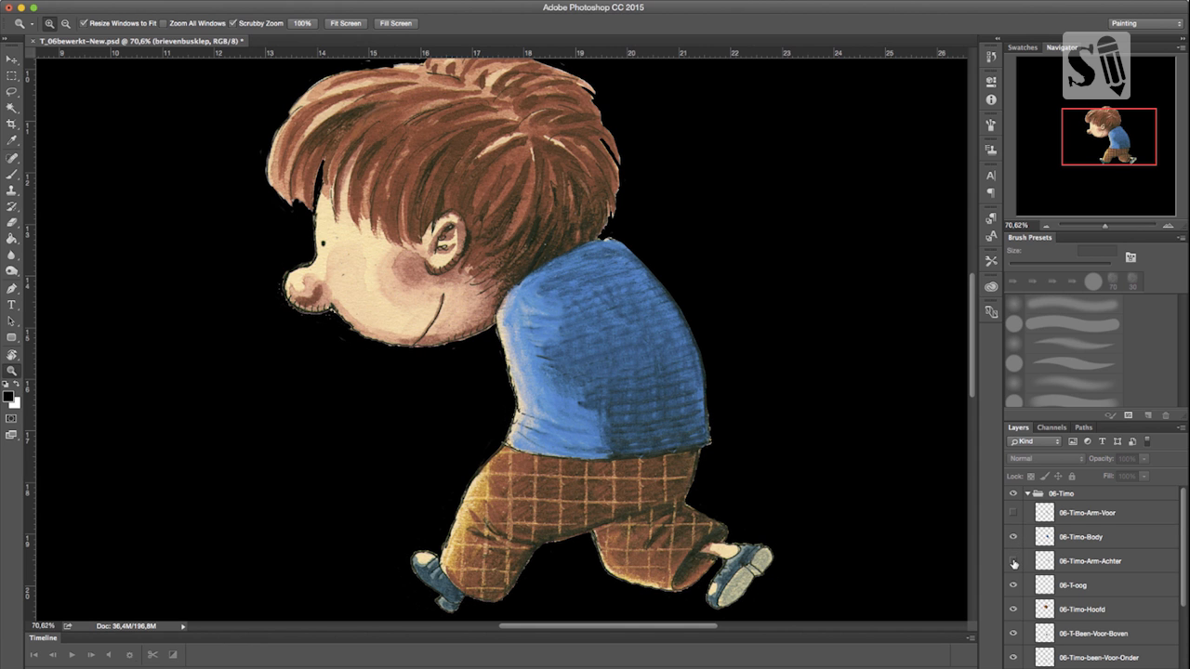
{"action": "scroll", "coordinate": [1015, 563], "scroll_direction": "down", "scroll_amount": 1}
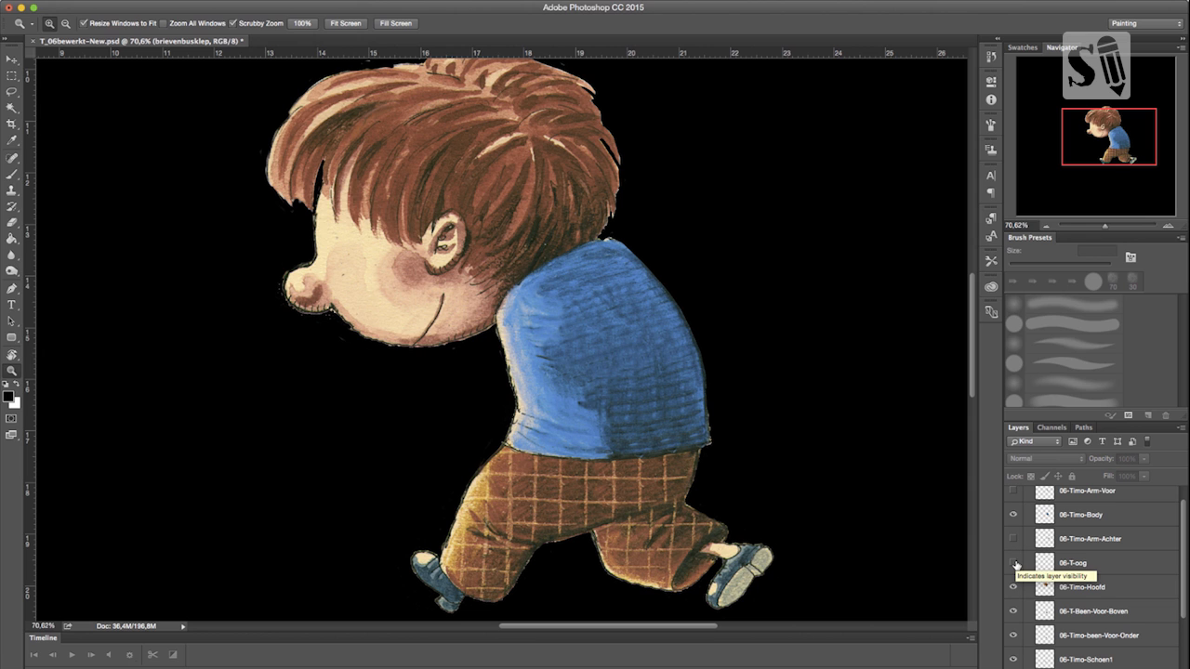
{"action": "left_click", "coordinate": [1014, 587]}
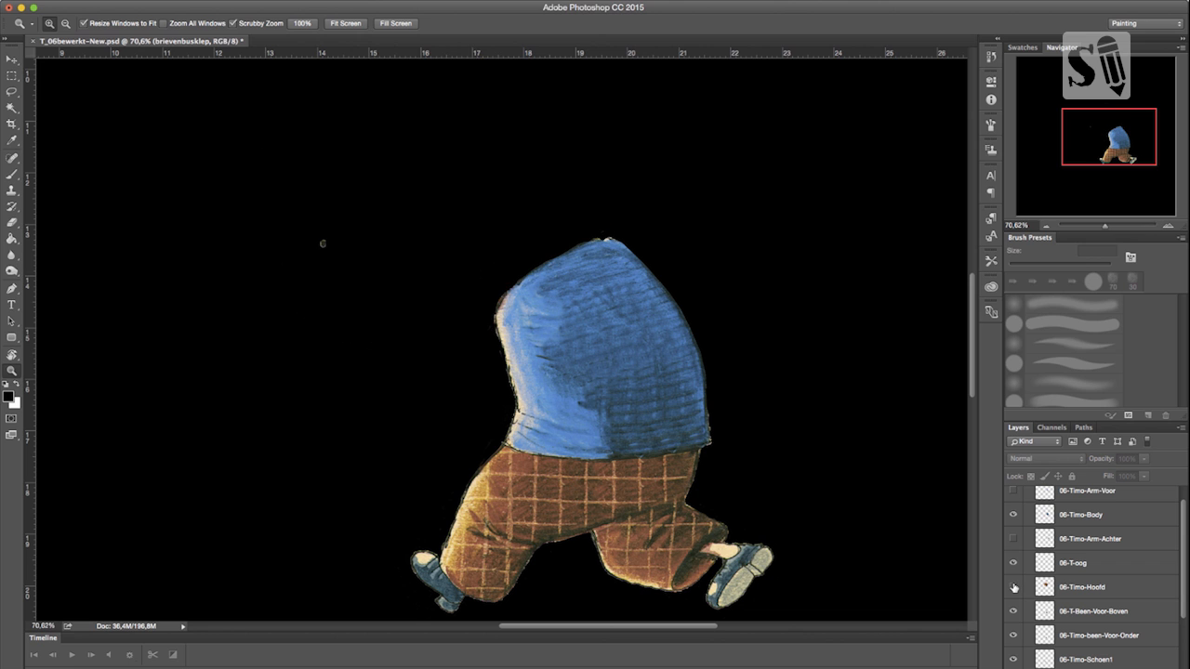
{"action": "left_click", "coordinate": [1014, 587]}
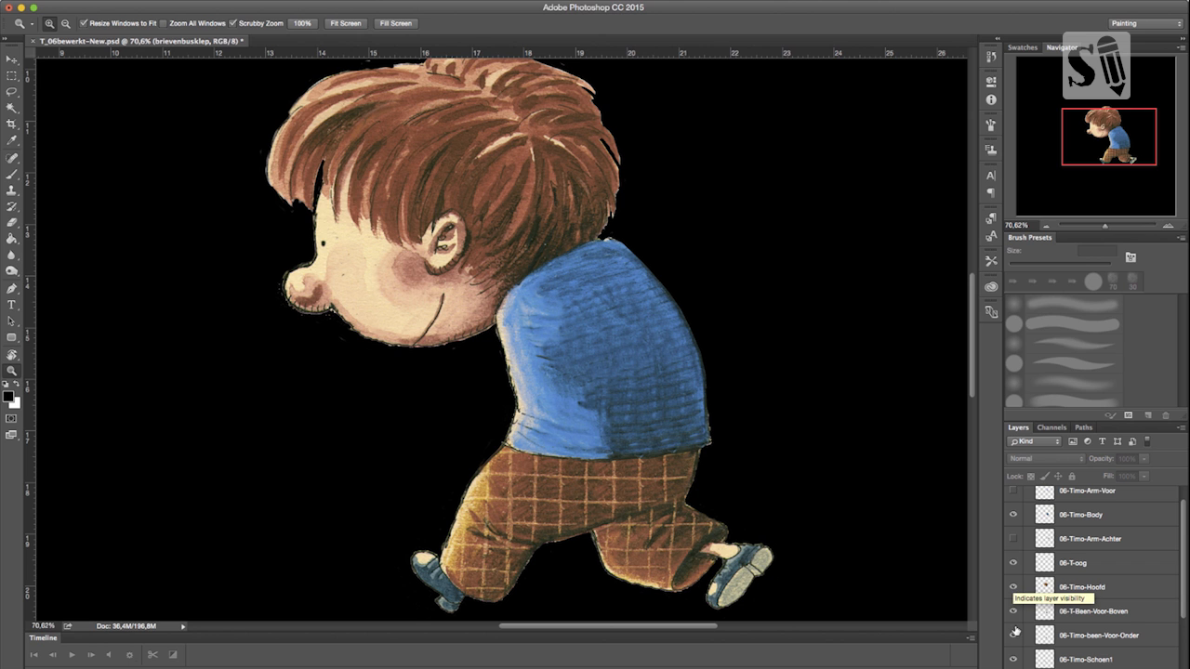
{"action": "left_click", "coordinate": [1014, 611]}
{"action": "left_click", "coordinate": [1014, 611]}
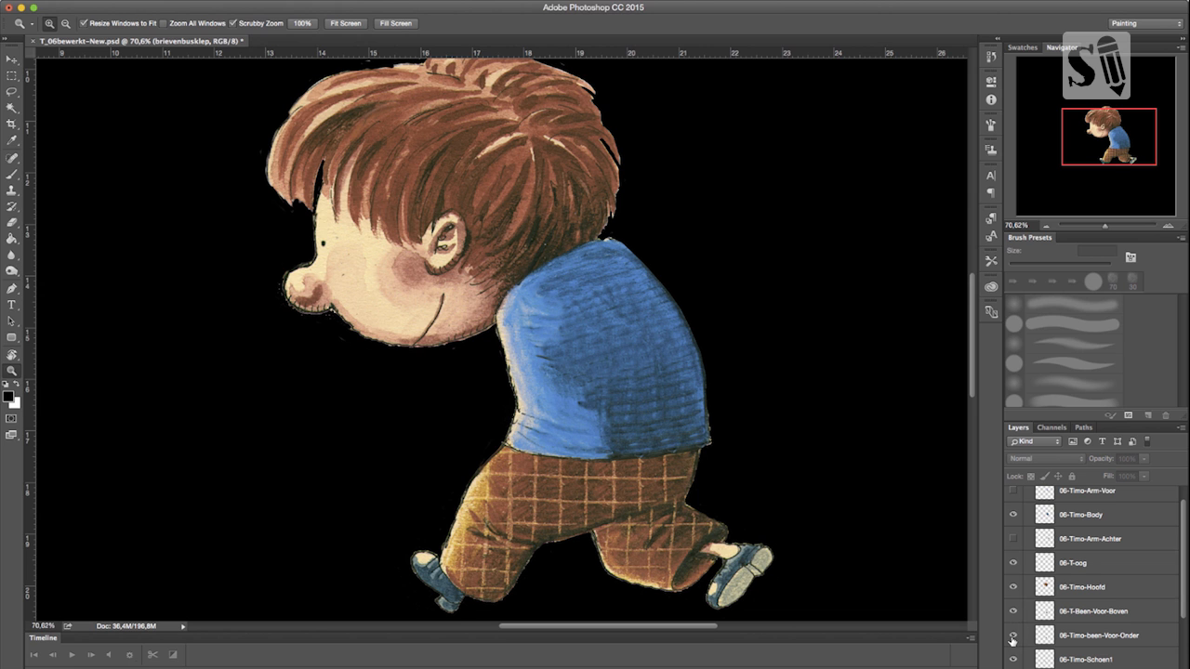
{"action": "left_click", "coordinate": [1013, 636]}
{"action": "scroll", "coordinate": [1022, 632], "scroll_direction": "down", "scroll_amount": 3}
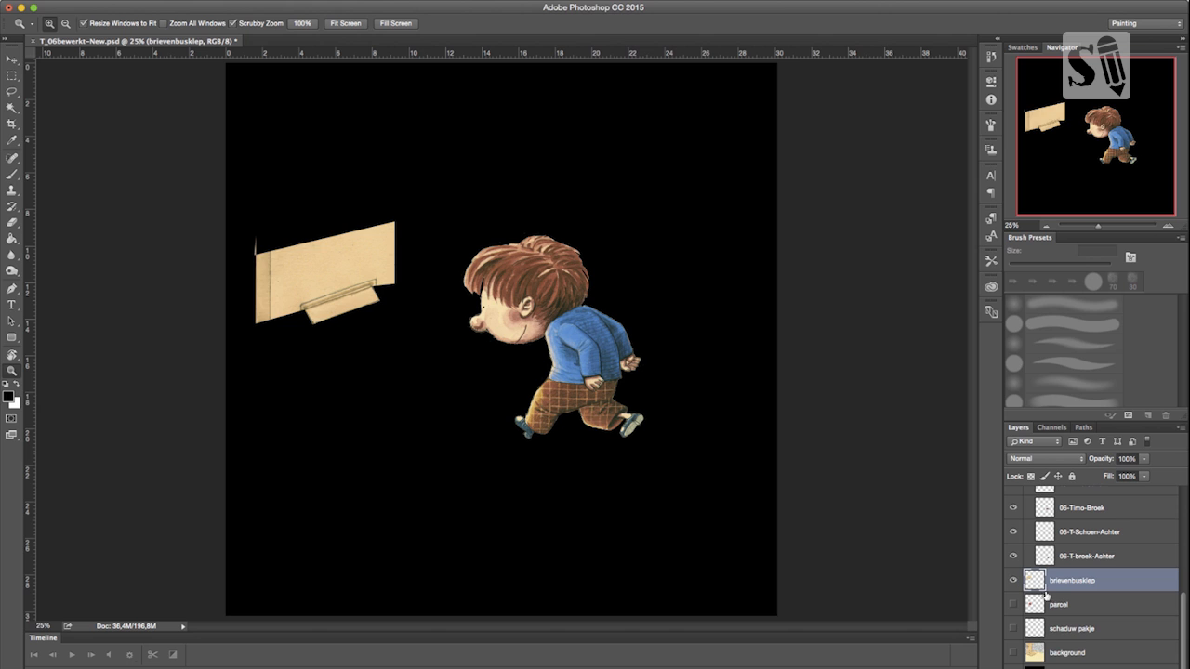
Show the parcel, schaduw pakje and background layers and save the document.
{"action": "left_click", "coordinate": [1013, 605]}
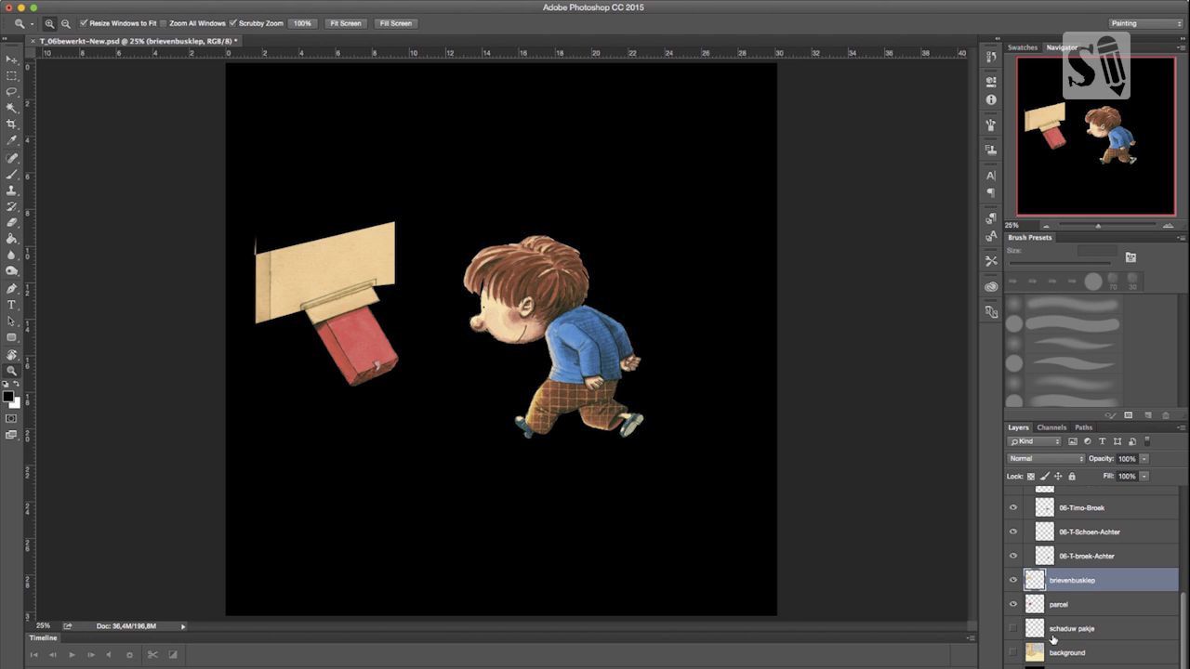
{"action": "left_click", "coordinate": [1014, 630]}
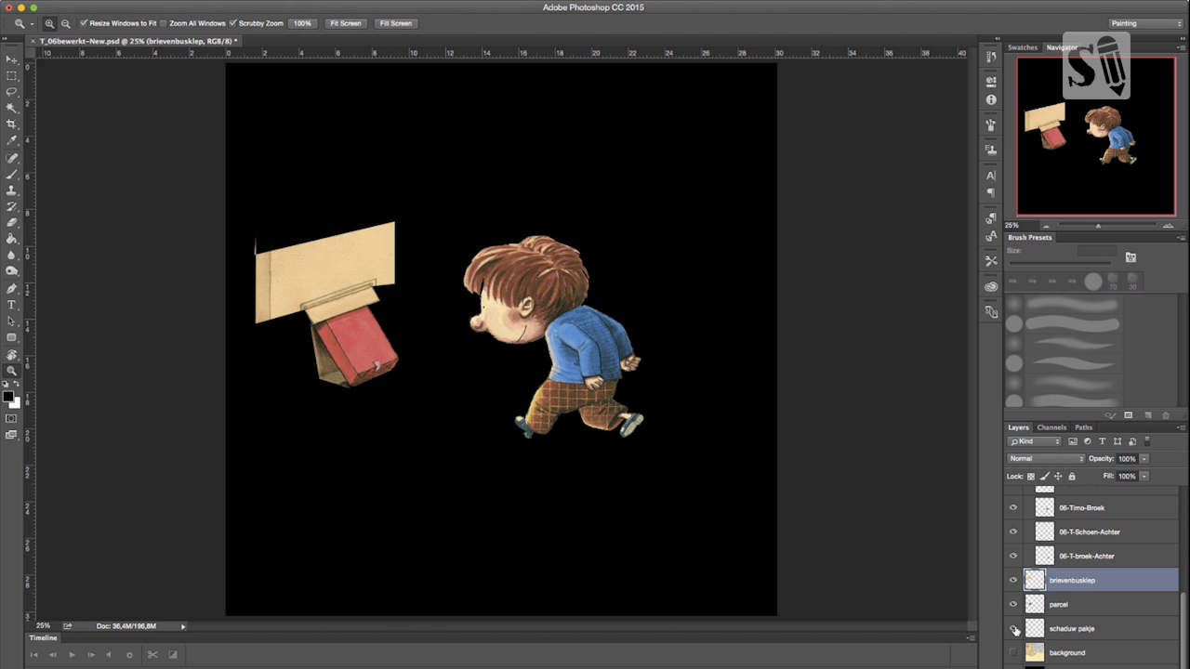
{"action": "left_click", "coordinate": [1013, 653]}
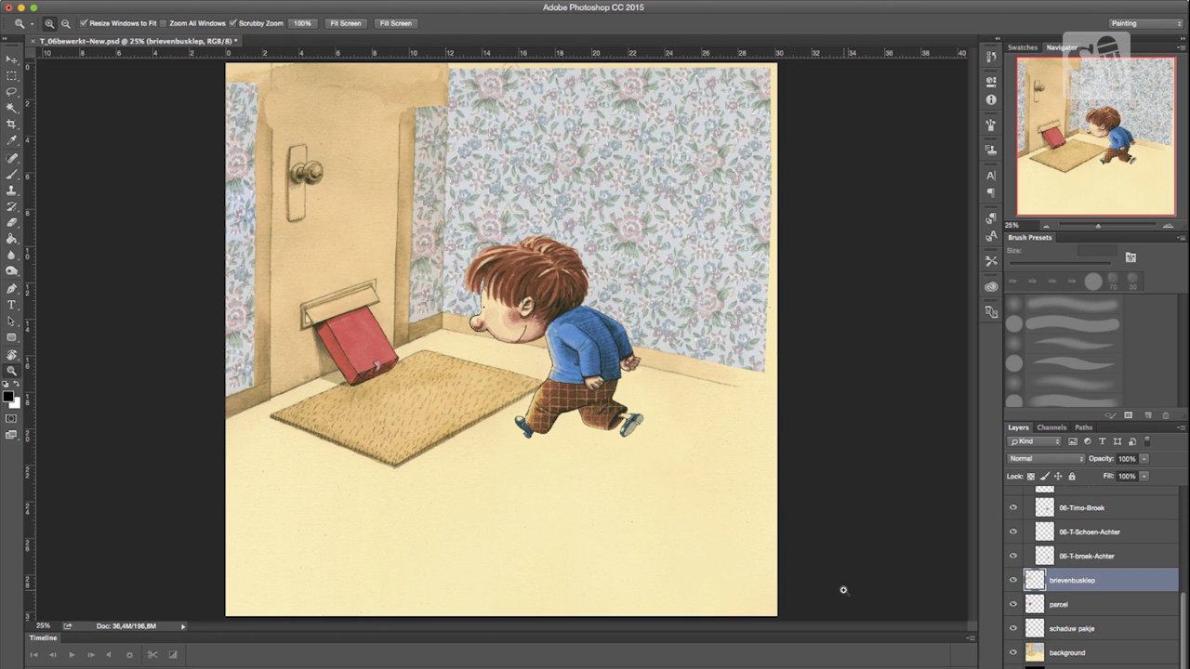
{"action": "key", "text": "super+s"}
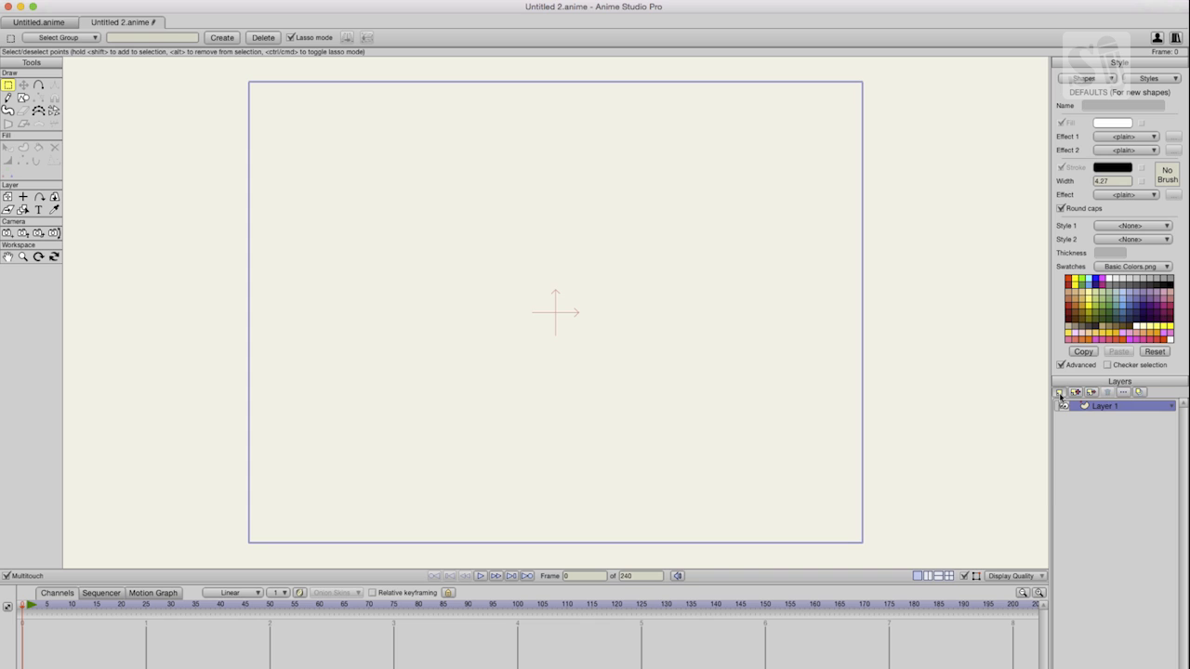
Switch to Anime Studio Pro and import T_06bewerkt-New.psd as an image with its layers brought in individually.
{"action": "left_click", "coordinate": [1060, 392]}
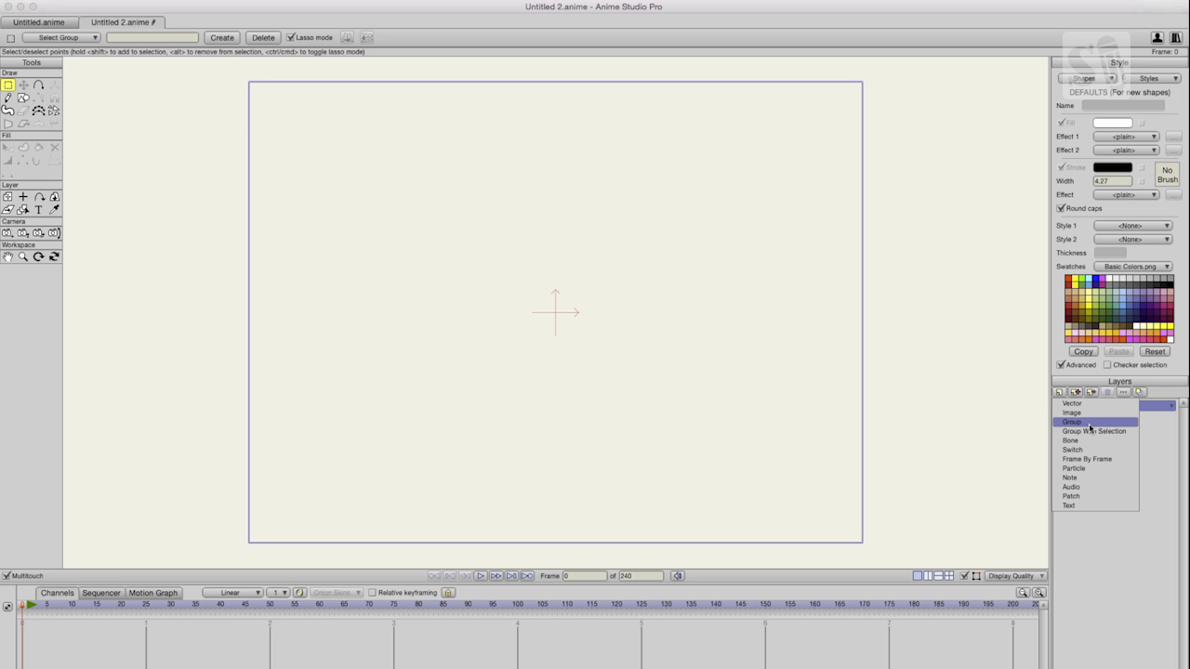
{"action": "left_click", "coordinate": [1088, 412]}
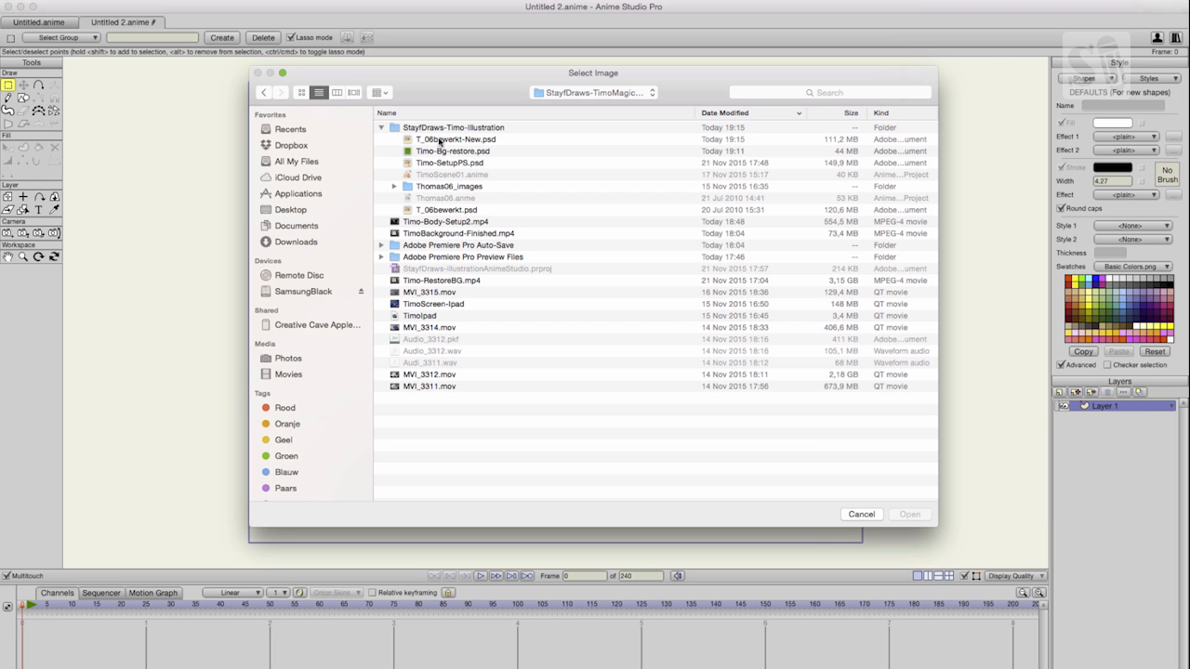
{"action": "left_click", "coordinate": [909, 515]}
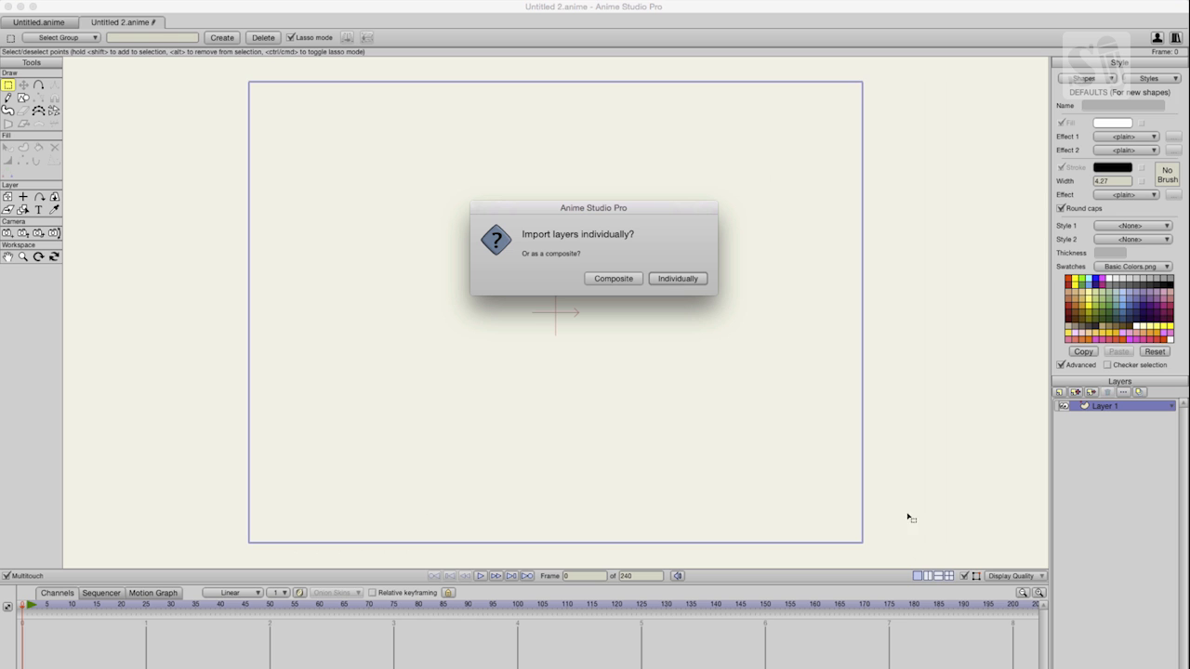
{"action": "left_click", "coordinate": [679, 279]}
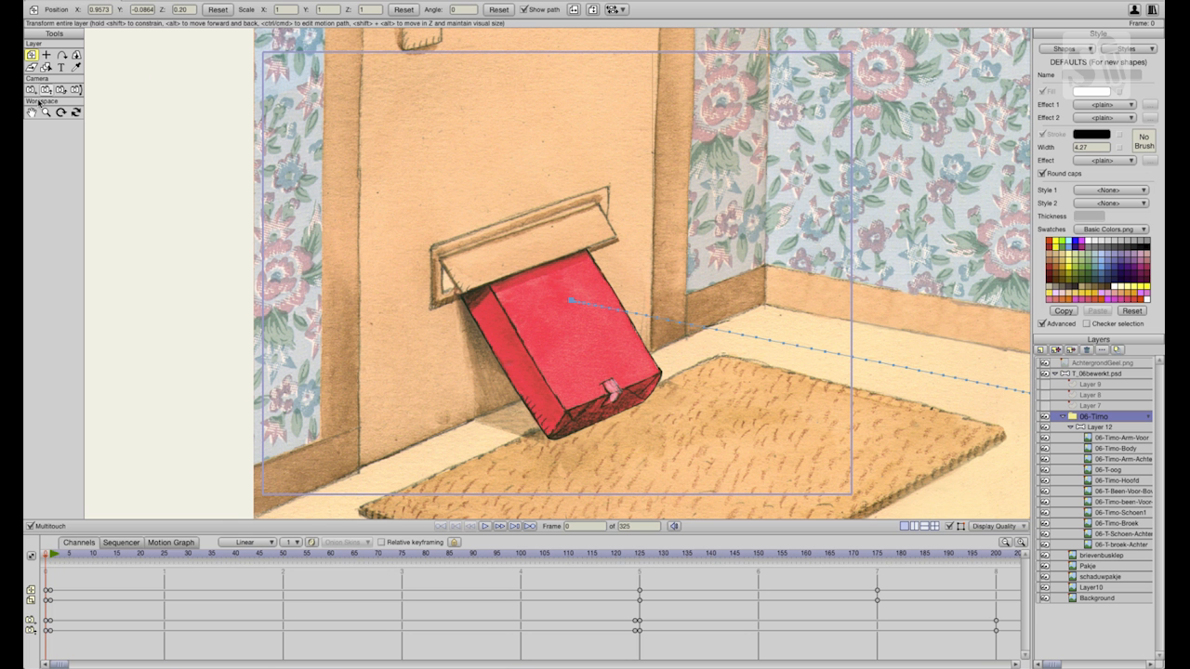
Select the Layer 12 bone layer inside 06-Timo and inspect the bone strength areas on the scattered body parts.
{"action": "left_click", "coordinate": [45, 112]}
{"action": "left_click_drag", "start_coordinate": [817, 198], "coordinate": [275, 114]}
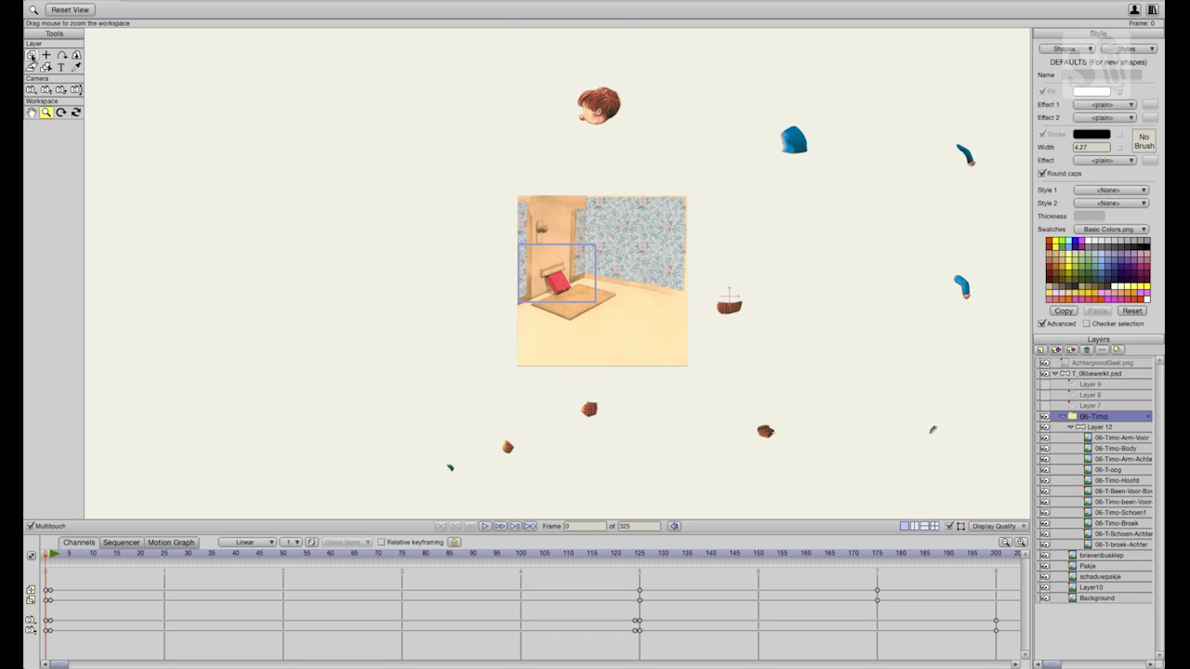
{"action": "left_click", "coordinate": [31, 56]}
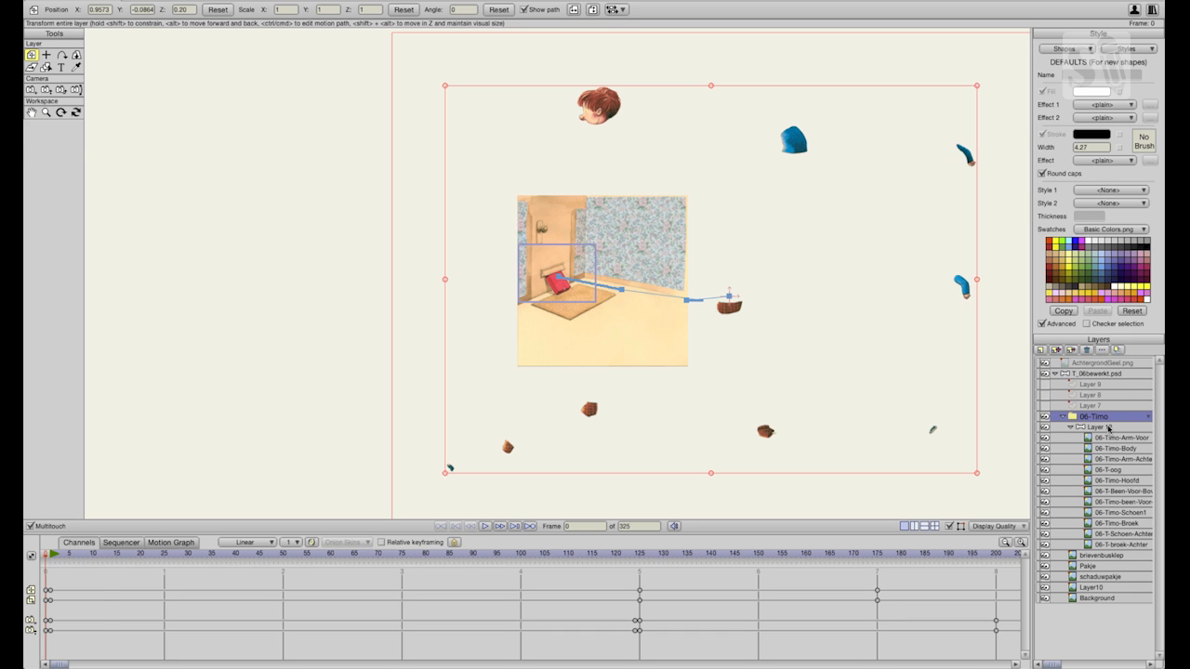
{"action": "left_click", "coordinate": [1108, 428]}
{"action": "left_click", "coordinate": [47, 68]}
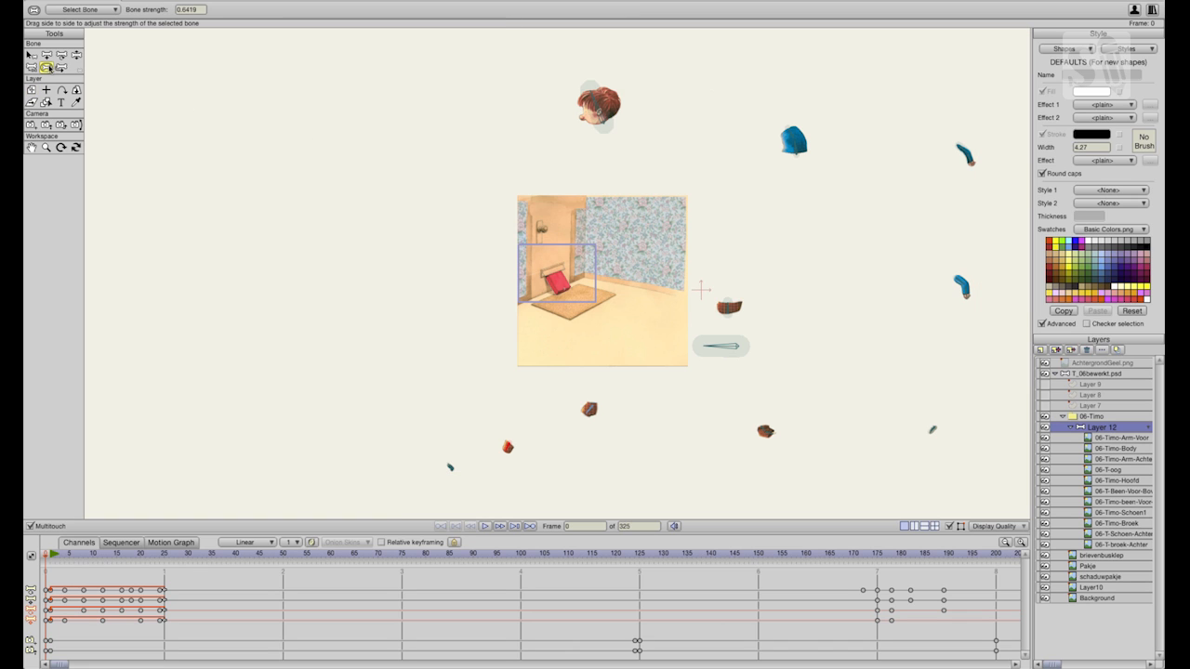
Test-move the loose bone below the trousers and display the parent connections between the body part bones.
{"action": "left_click", "coordinate": [76, 56]}
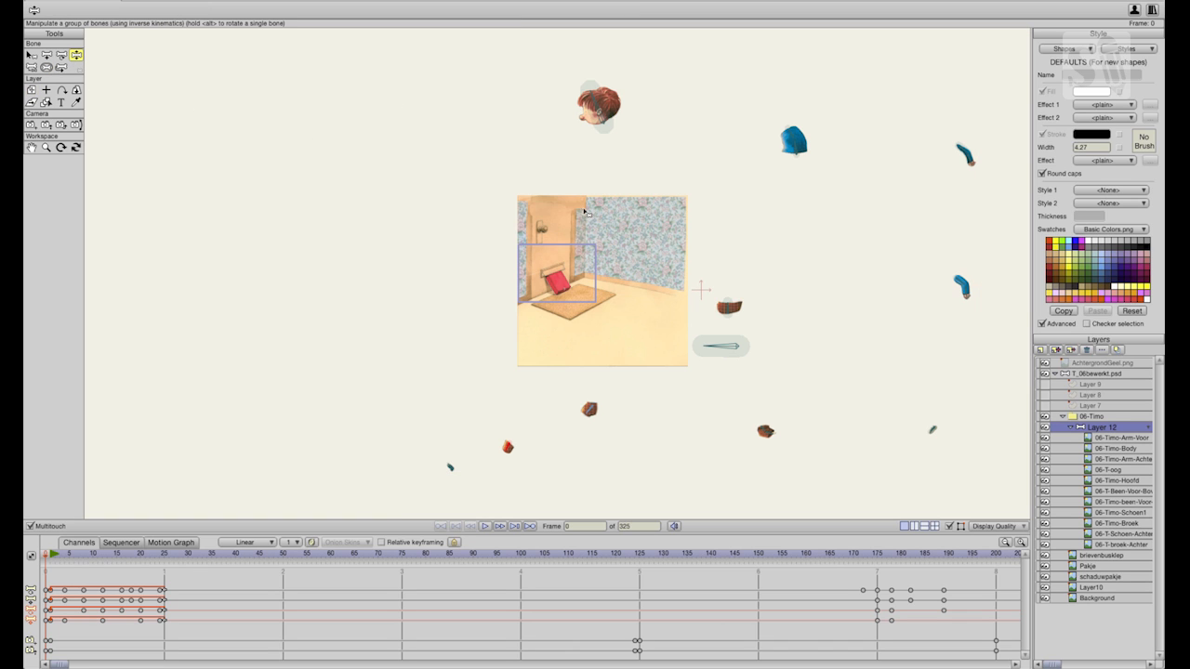
{"action": "left_click_drag", "start_coordinate": [720, 351], "coordinate": [673, 369]}
{"action": "left_click", "coordinate": [32, 68]}
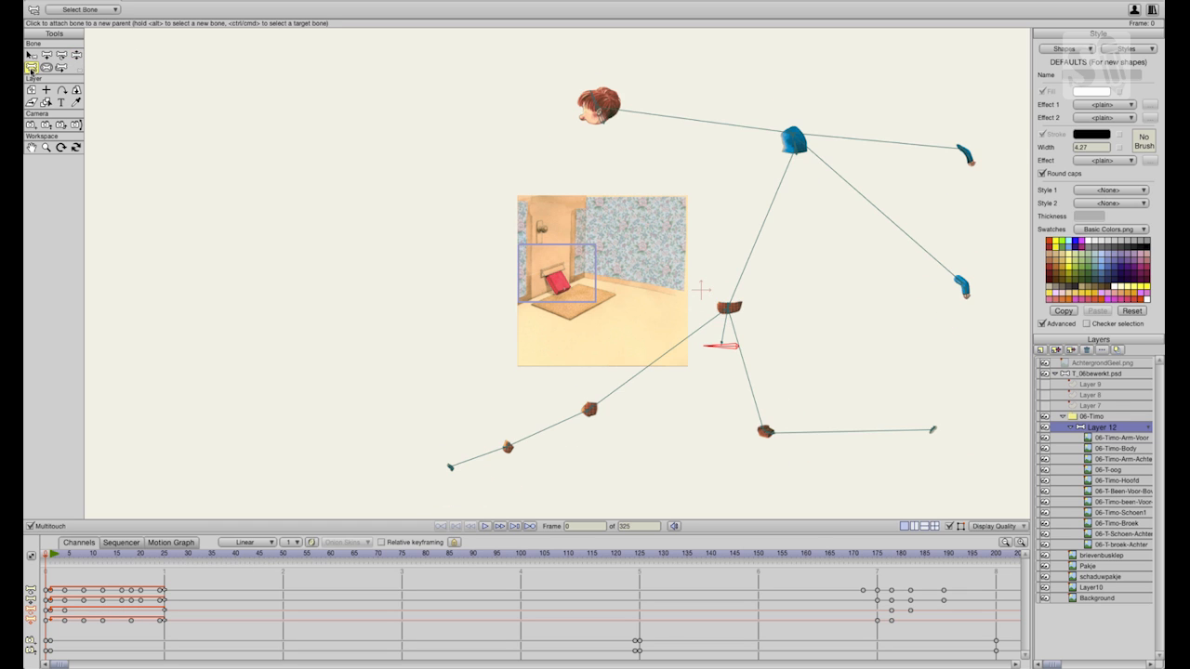
Test-rotate the front thigh, lower leg and shoe bones with Manipulate Bones and check the thigh bone's strength.
{"action": "left_click", "coordinate": [77, 56]}
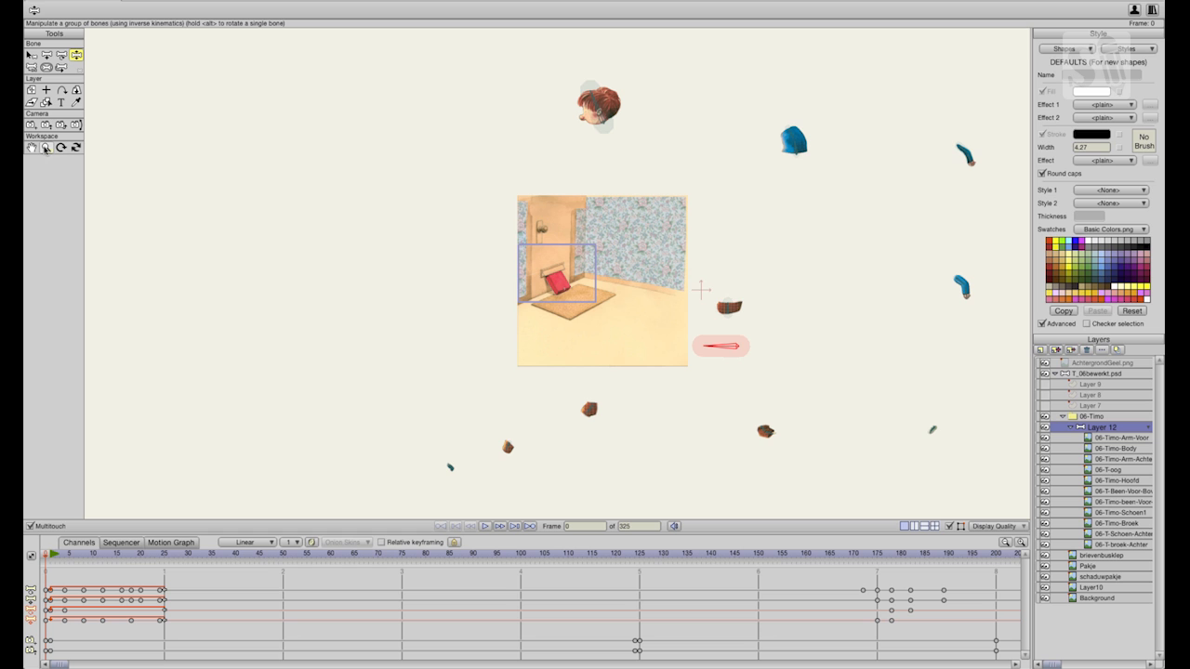
{"action": "double_click", "coordinate": [45, 148]}
{"action": "left_click", "coordinate": [34, 148]}
{"action": "left_click_drag", "start_coordinate": [282, 372], "coordinate": [449, 133]}
{"action": "left_click_drag", "start_coordinate": [565, 423], "coordinate": [497, 114]}
{"action": "left_click_drag", "start_coordinate": [561, 286], "coordinate": [511, 215]}
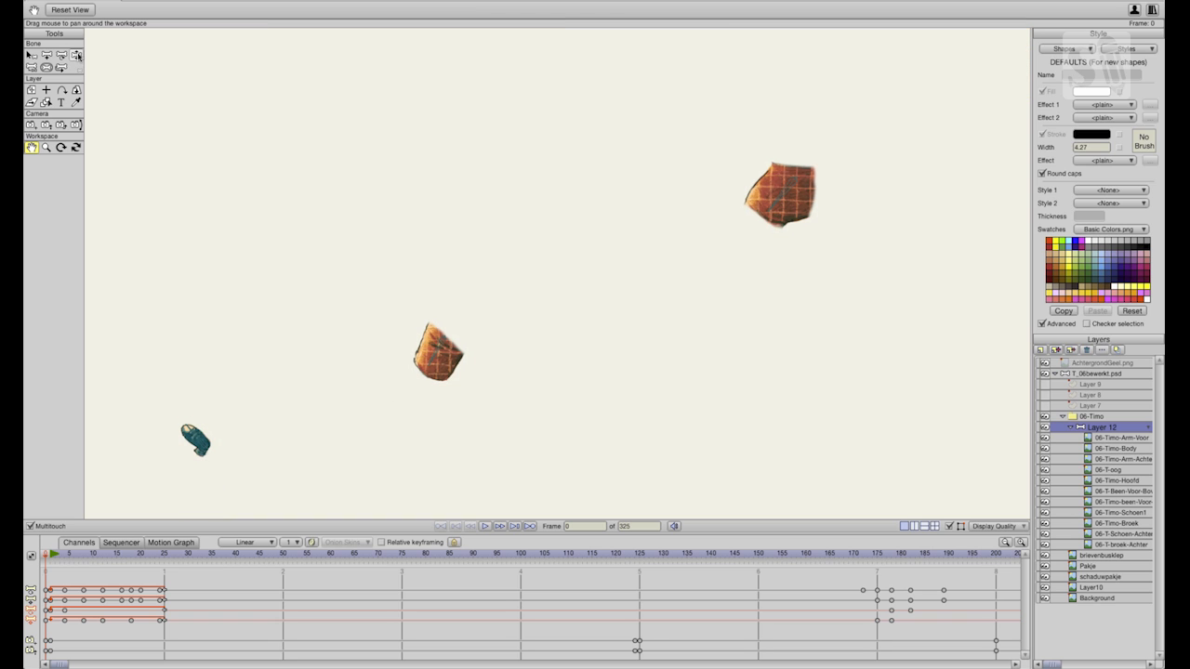
{"action": "left_click", "coordinate": [76, 55]}
{"action": "left_click_drag", "start_coordinate": [797, 207], "coordinate": [703, 231]}
{"action": "left_click_drag", "start_coordinate": [209, 451], "coordinate": [263, 416]}
{"action": "left_click_drag", "start_coordinate": [432, 365], "coordinate": [470, 362]}
{"action": "left_click_drag", "start_coordinate": [779, 201], "coordinate": [758, 191]}
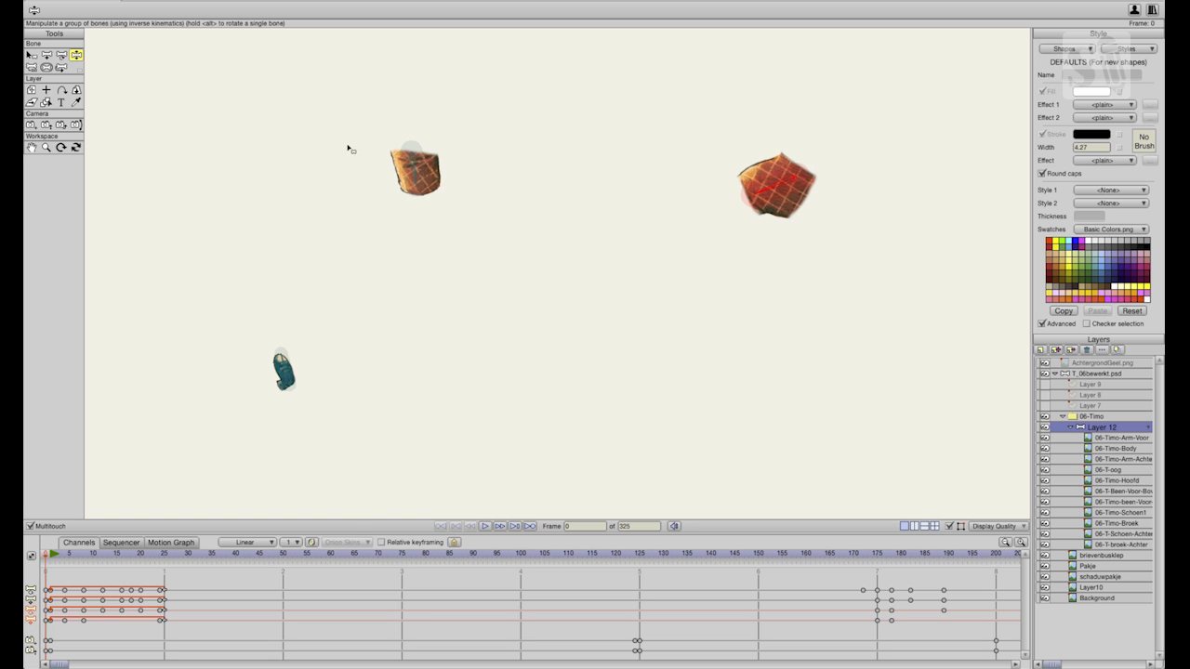
{"action": "left_click", "coordinate": [47, 68]}
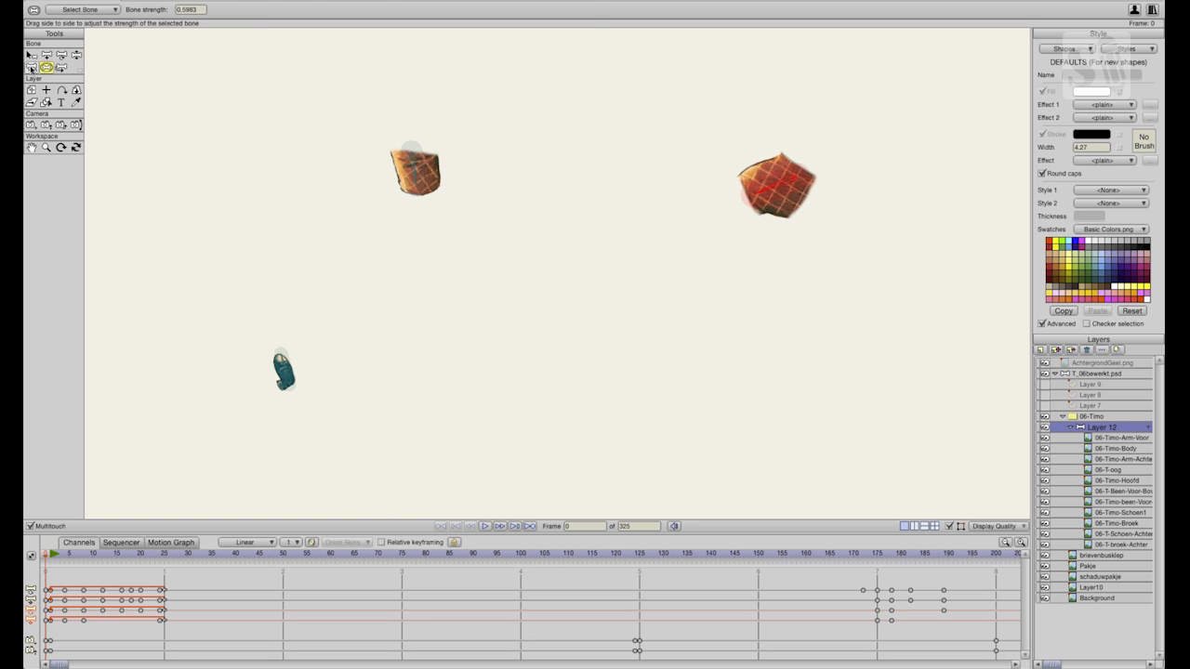
{"action": "left_click", "coordinate": [30, 56]}
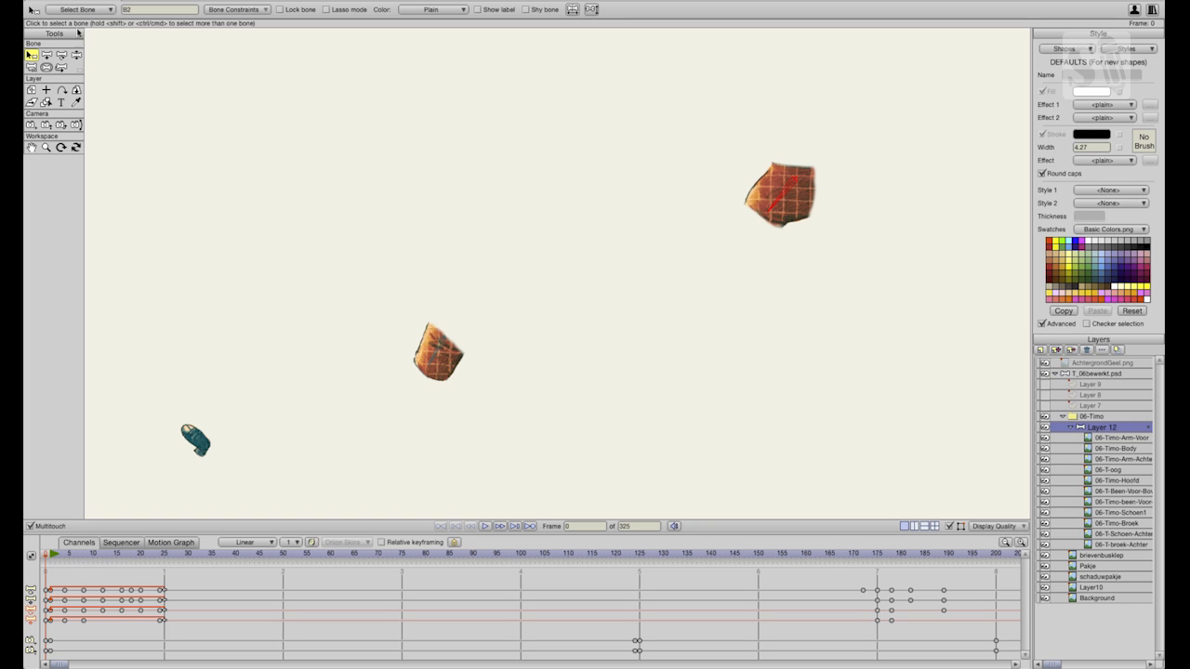
Go to frame 1 and examine the assembled boy in the room scene.
{"action": "left_click", "coordinate": [45, 147]}
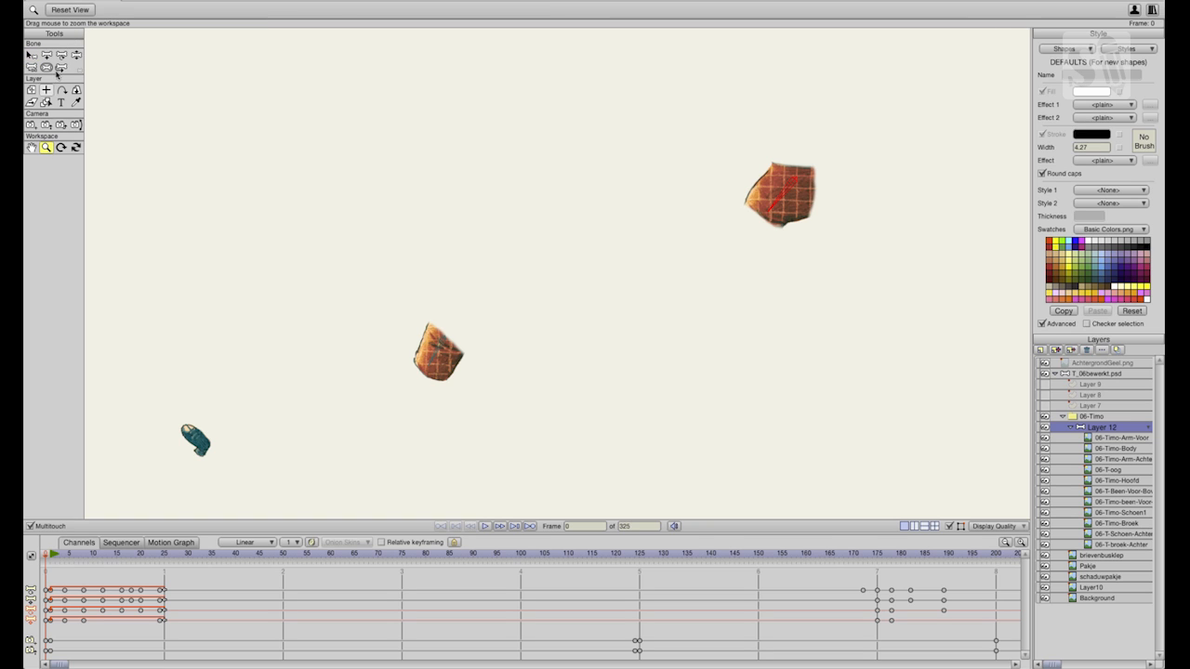
{"action": "left_click", "coordinate": [69, 9]}
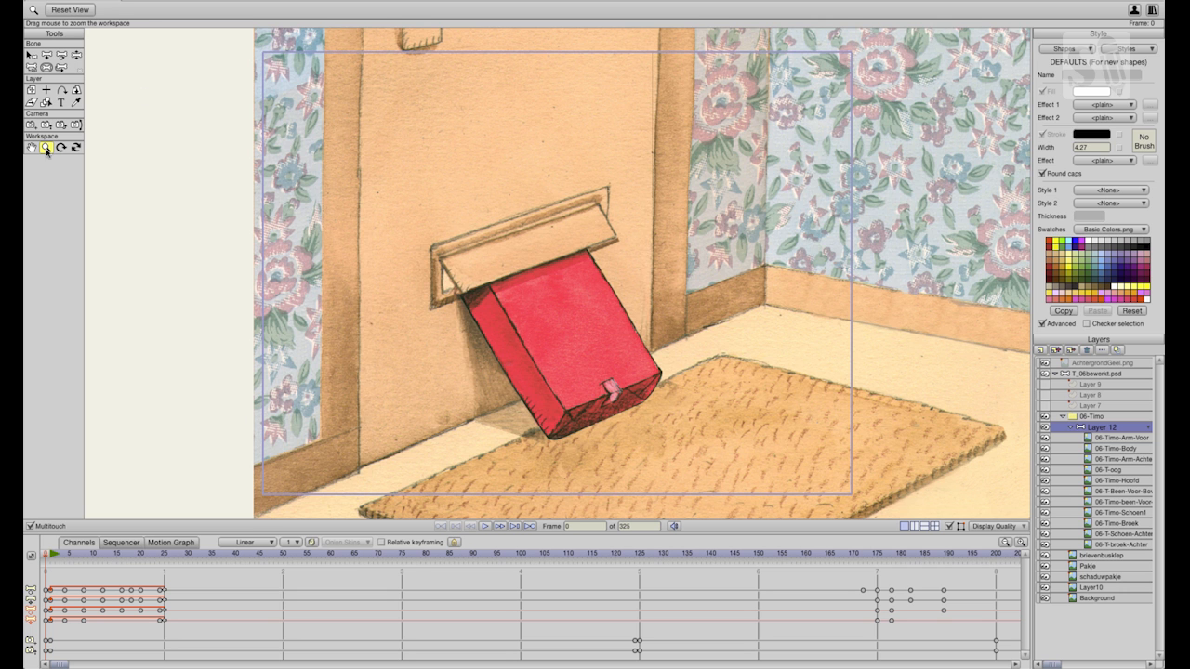
{"action": "left_click_drag", "start_coordinate": [602, 226], "coordinate": [167, 158]}
{"action": "left_click_drag", "start_coordinate": [544, 191], "coordinate": [149, 159]}
{"action": "left_click_drag", "start_coordinate": [482, 187], "coordinate": [268, 166]}
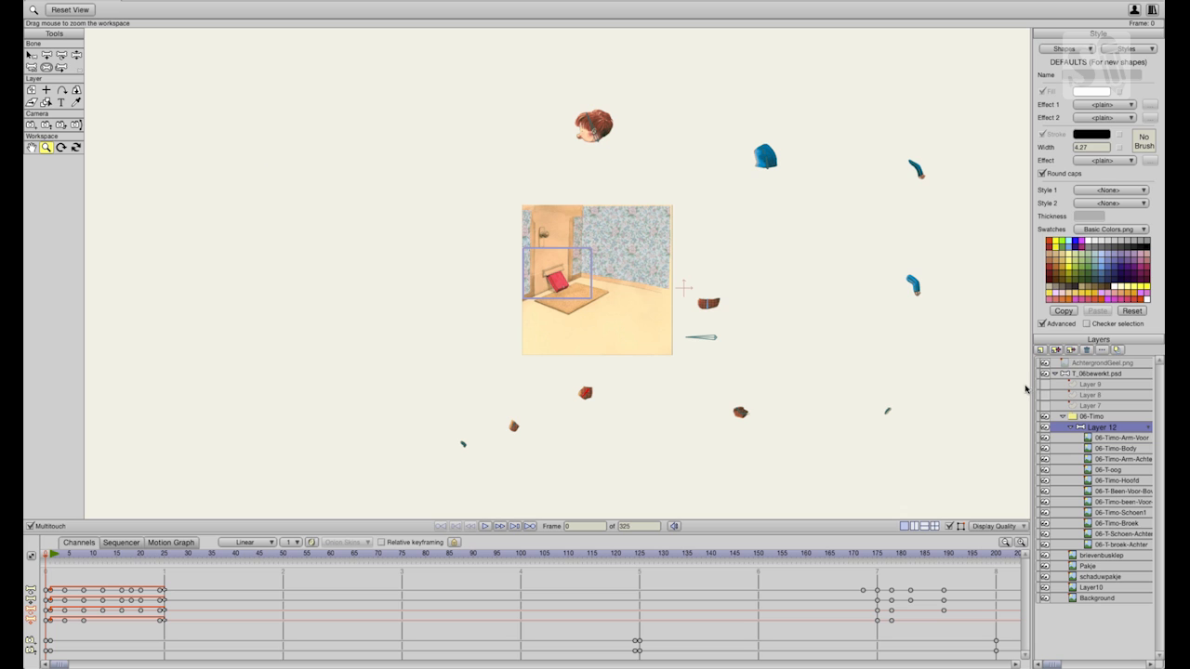
{"action": "left_click_drag", "start_coordinate": [96, 558], "coordinate": [50, 569]}
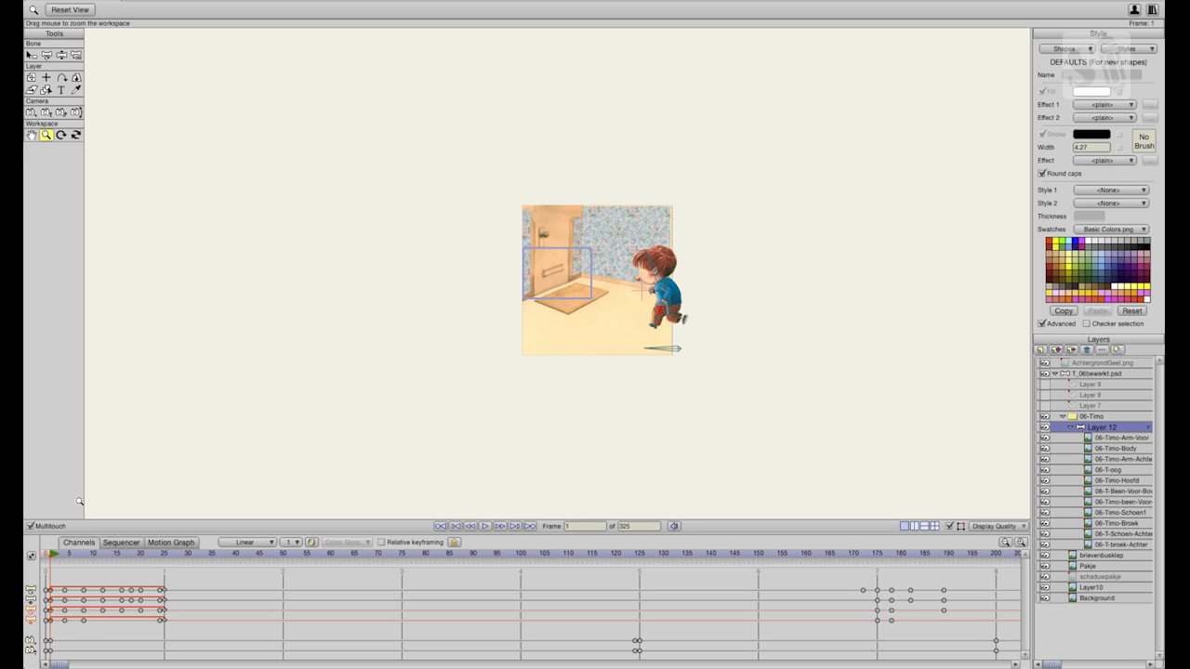
{"action": "mouse_move", "coordinate": [377, 251]}
{"action": "left_mouse_down"}
{"action": "mouse_move", "coordinate": [674, 343]}
{"action": "mouse_move", "coordinate": [707, 332]}
{"action": "mouse_move", "coordinate": [360, 259]}
{"action": "left_mouse_up"}
{"action": "left_click", "coordinate": [33, 136]}
{"action": "left_click_drag", "start_coordinate": [848, 359], "coordinate": [541, 314]}
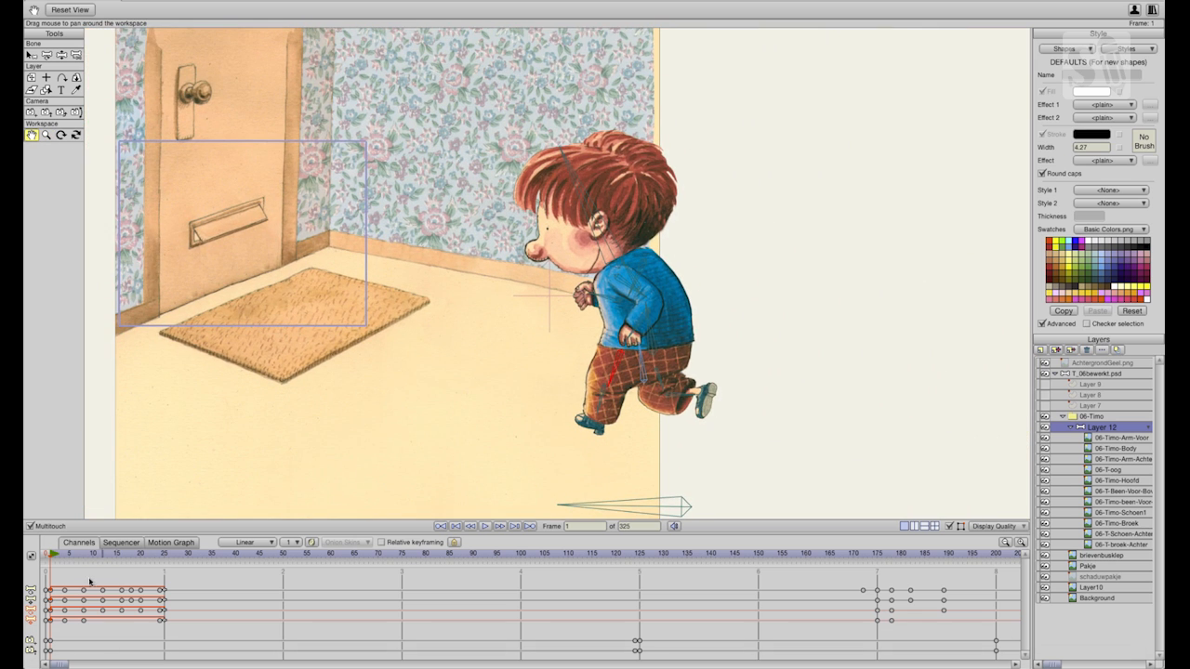
Select the bone keyframes at frame 25 of Layer 12 and inspect their Cycle interpolation settings, including the absolute and relative cycle frames.
{"action": "left_click_drag", "start_coordinate": [52, 558], "coordinate": [66, 559]}
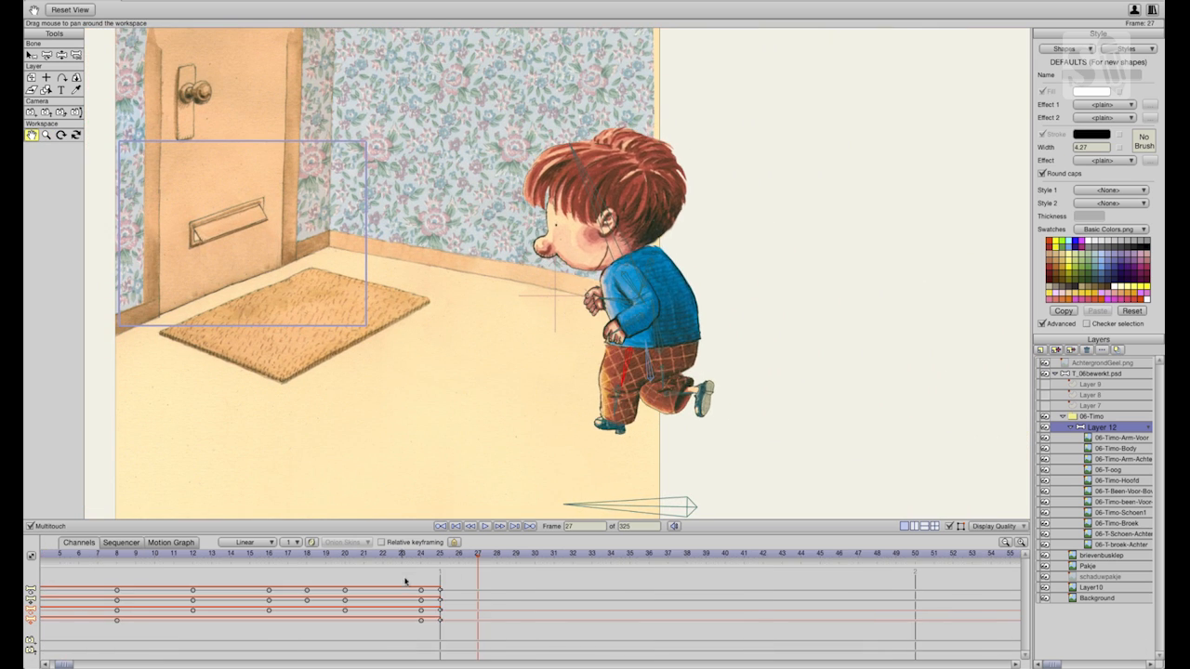
{"action": "left_click_drag", "start_coordinate": [436, 583], "coordinate": [442, 625]}
{"action": "right_click", "coordinate": [441, 624]}
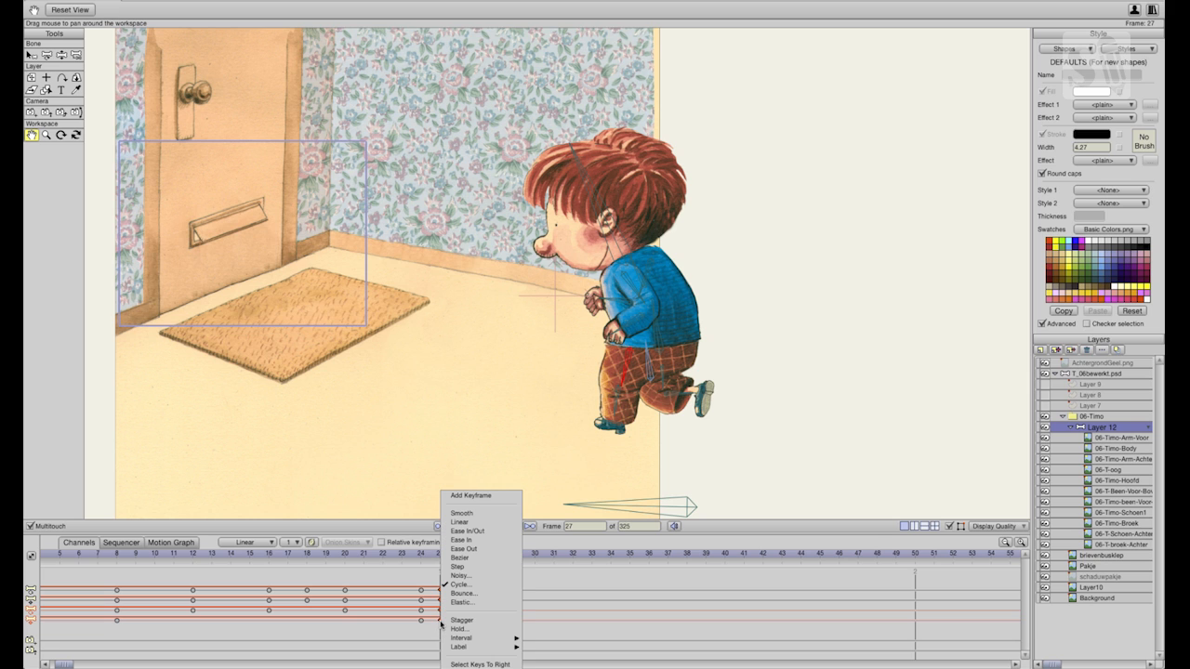
{"action": "left_click", "coordinate": [453, 585]}
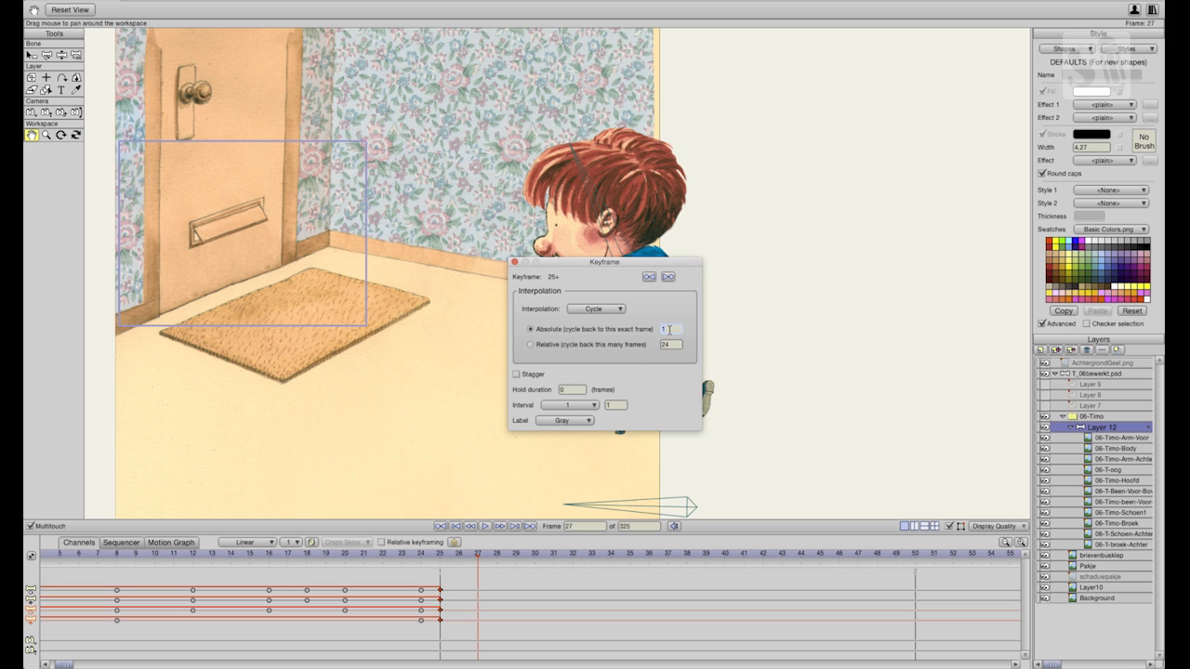
{"action": "left_click", "coordinate": [672, 345]}
{"action": "left_click", "coordinate": [663, 329]}
{"action": "left_click", "coordinate": [514, 263]}
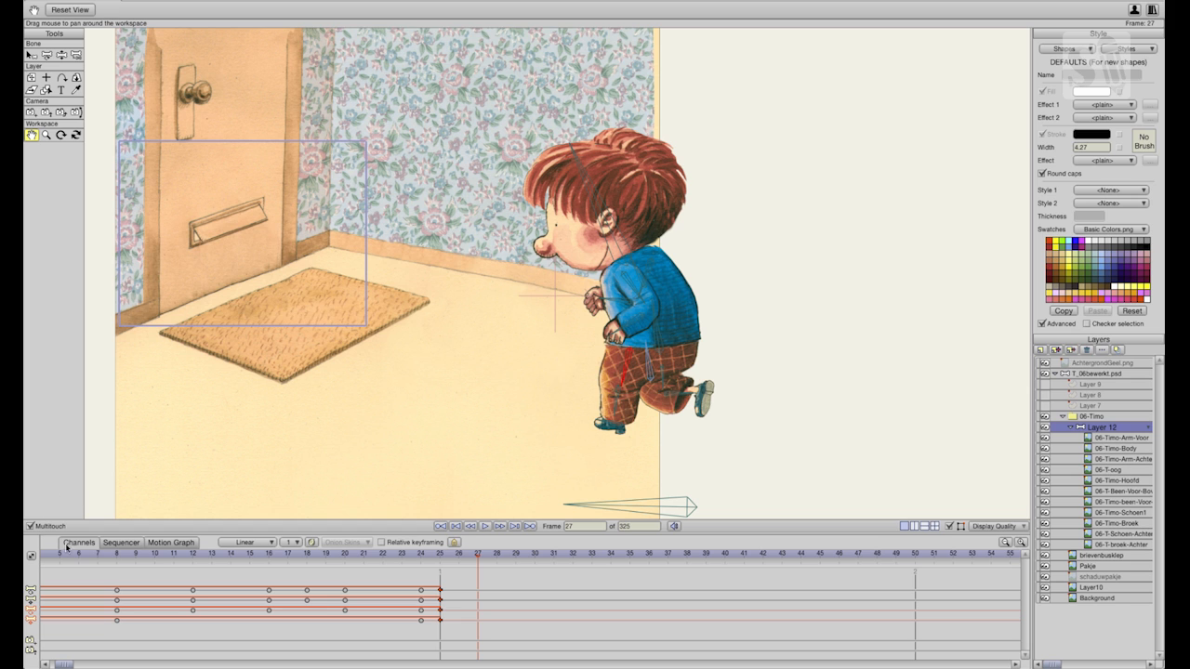
Review the boy's looping walk across the whole room up to frame 171.
{"action": "left_click", "coordinate": [46, 136]}
{"action": "scroll", "coordinate": [150, 572], "scroll_direction": "down", "scroll_amount": 5}
{"action": "left_click_drag", "start_coordinate": [66, 566], "coordinate": [616, 610]}
{"action": "left_click_drag", "start_coordinate": [624, 556], "coordinate": [860, 571]}
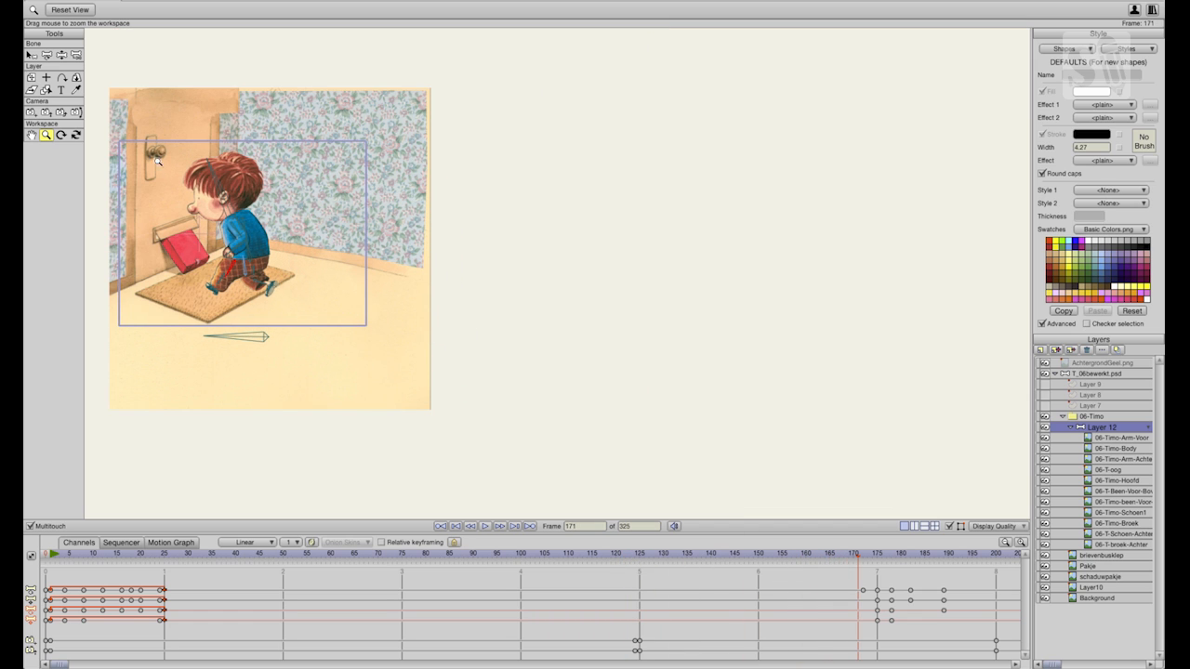
Examine the boy taking the package up to frame 195 and check the Background and 06-Timo layers' placement and motion path.
{"action": "left_click_drag", "start_coordinate": [147, 208], "coordinate": [576, 221]}
{"action": "left_click", "coordinate": [31, 136]}
{"action": "left_click_drag", "start_coordinate": [127, 209], "coordinate": [897, 340]}
{"action": "left_click_drag", "start_coordinate": [834, 558], "coordinate": [972, 578]}
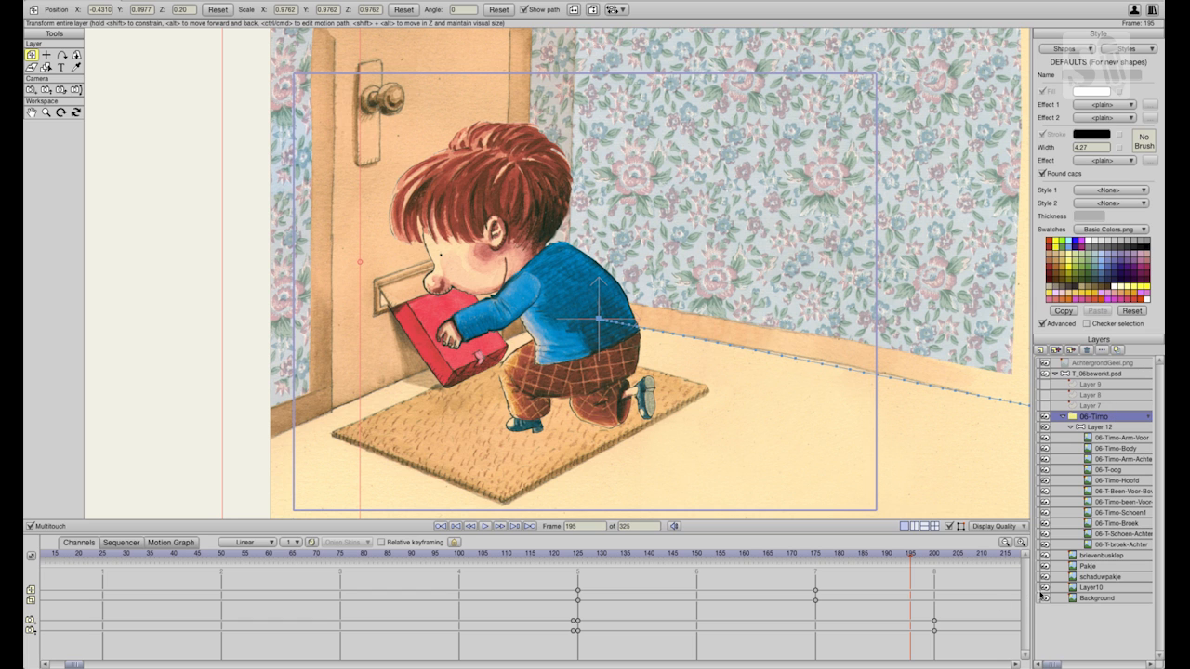
{"action": "left_click", "coordinate": [1097, 599]}
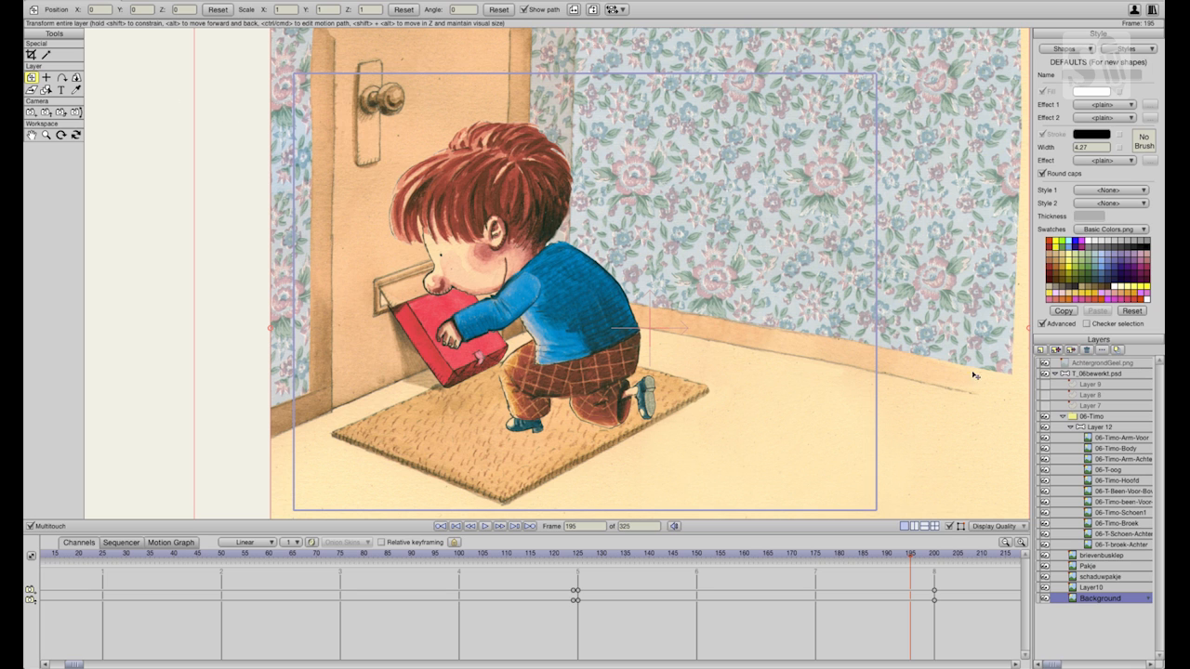
{"action": "left_click", "coordinate": [1099, 417]}
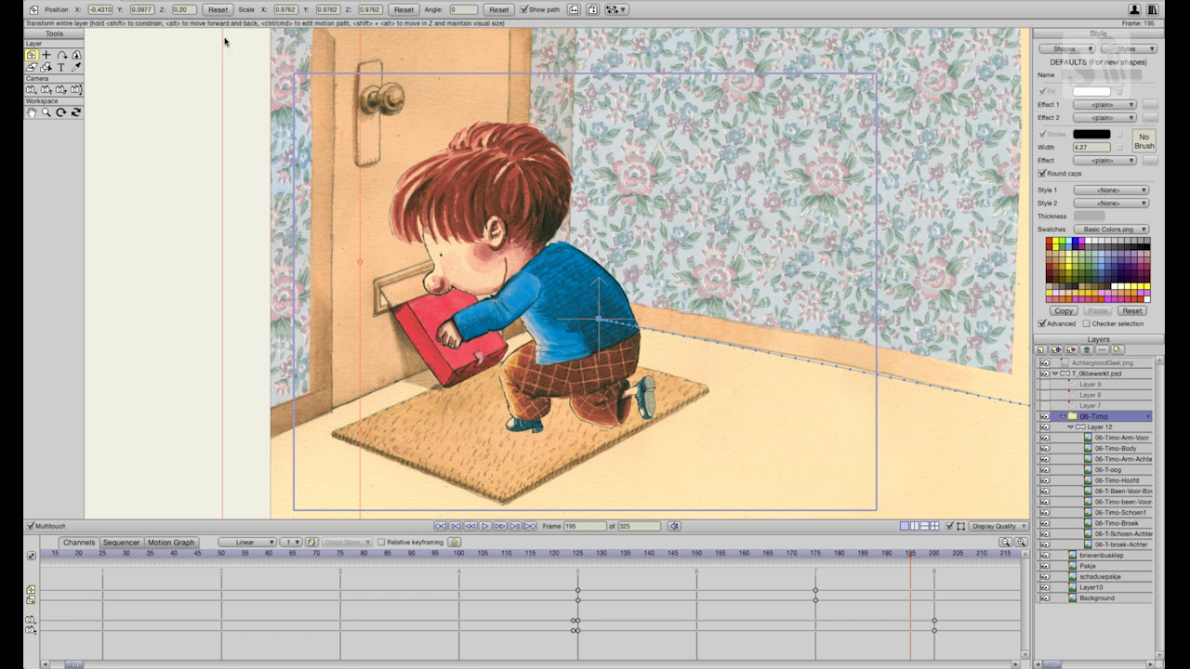
Export frames 1 to 325 of the animation with the MP4 (H.264-AAC) preset as TimoScene01New.mp4.
{"action": "left_click", "coordinate": [269, 245]}
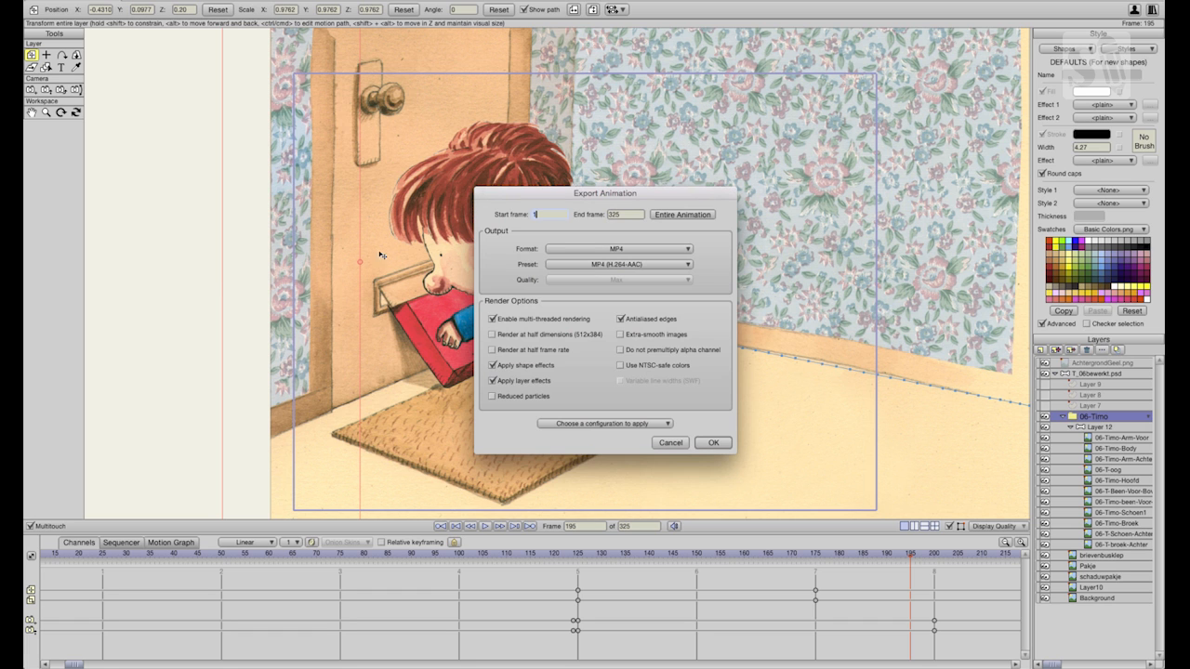
{"action": "left_click", "coordinate": [626, 216]}
{"action": "key", "text": "Return"}
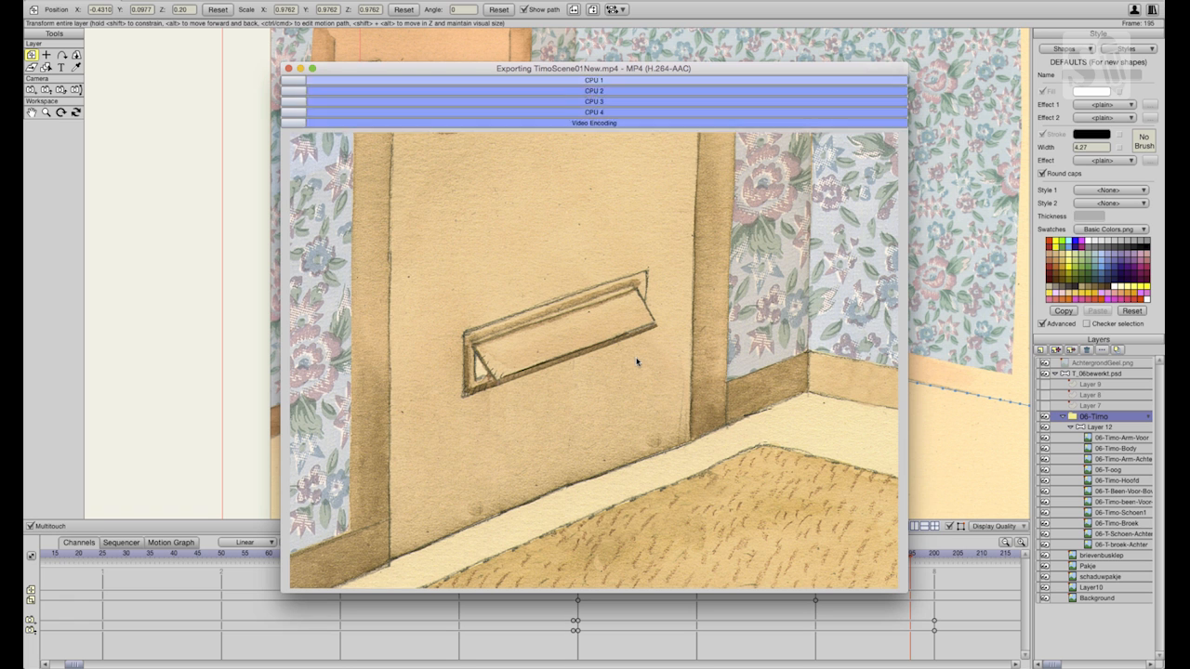